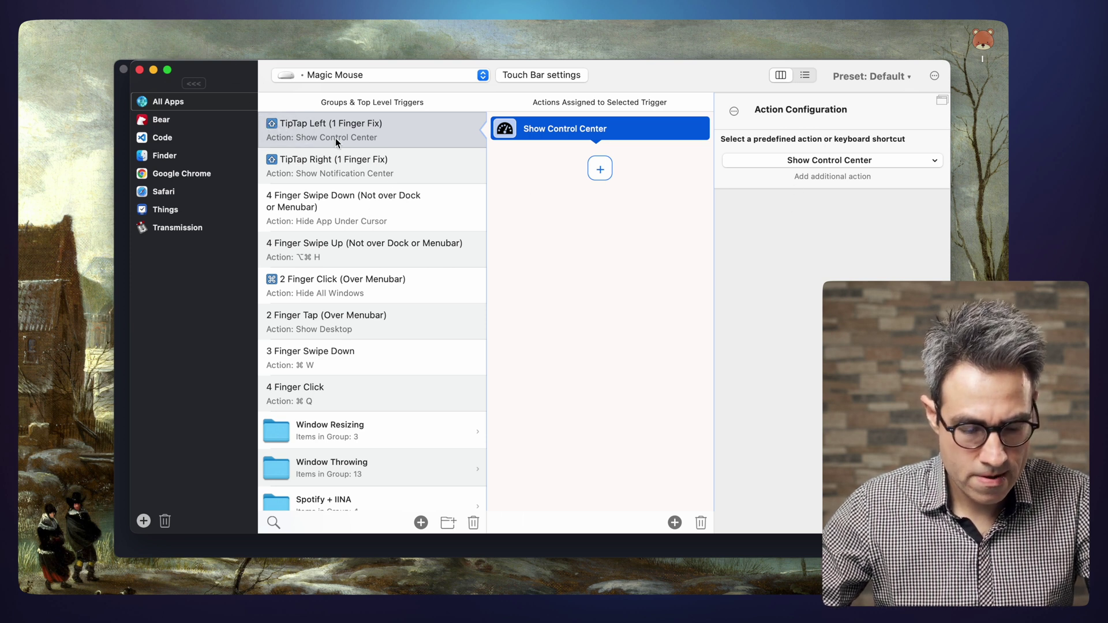
- Center the BetterTouchTool window on the desktop and try out snapping it to the screen's corners and edges
key(ctrl+alt+c)
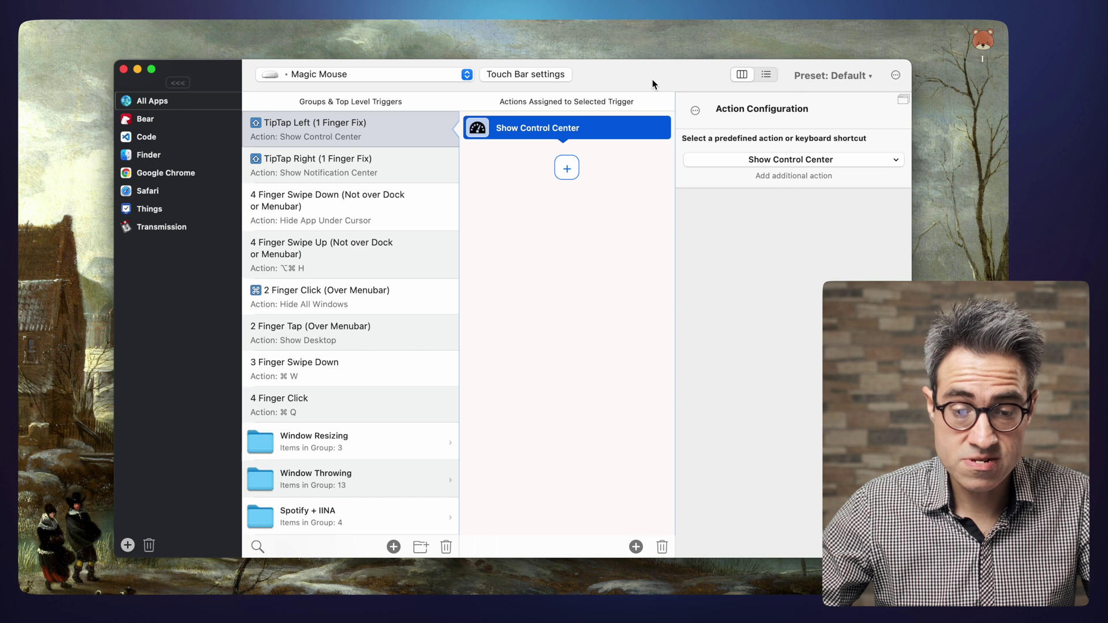
drag(638, 82, 935, 31)
drag(718, 26, 23, 28)
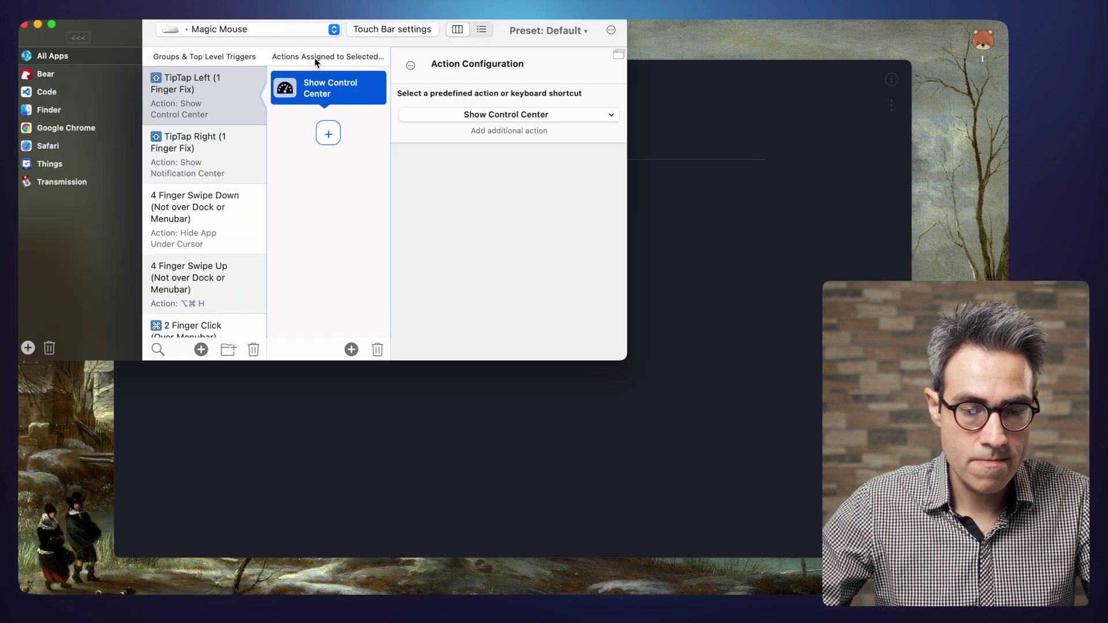
drag(151, 25, 20, 135)
drag(128, 30, 356, 111)
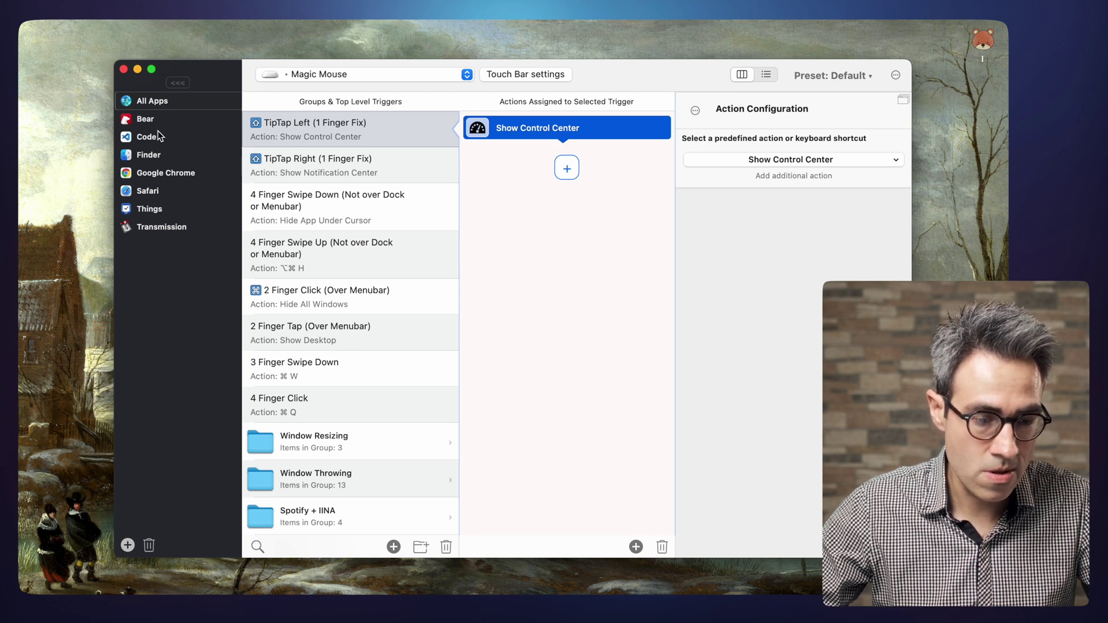
- Select All Apps and view the options for adding an app from the running apps
click(147, 101)
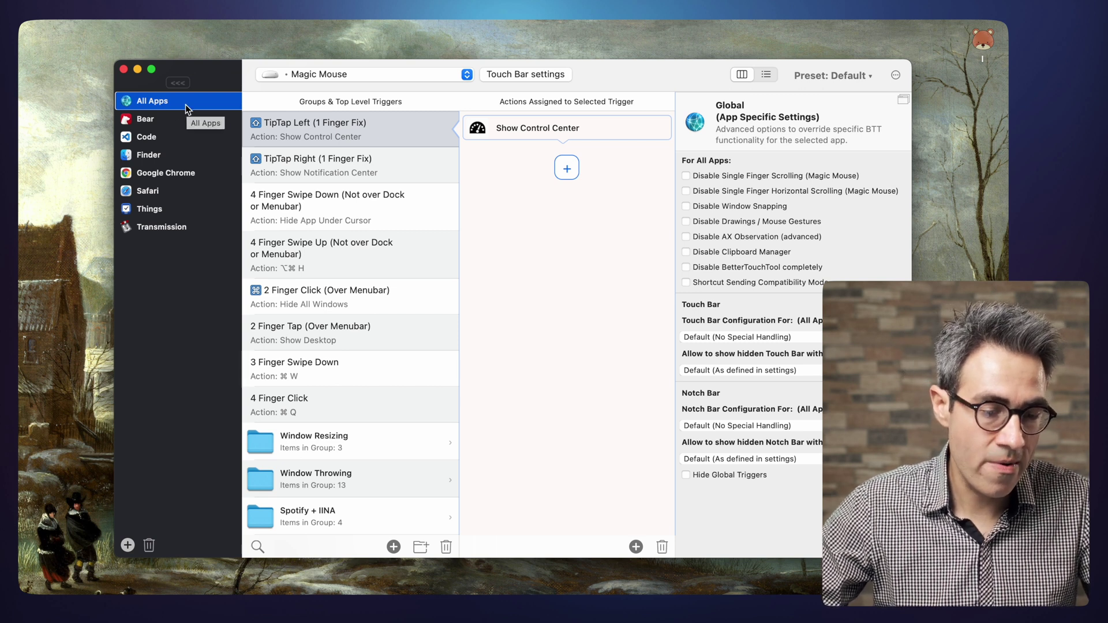
click(127, 545)
mouse_move(181, 571)
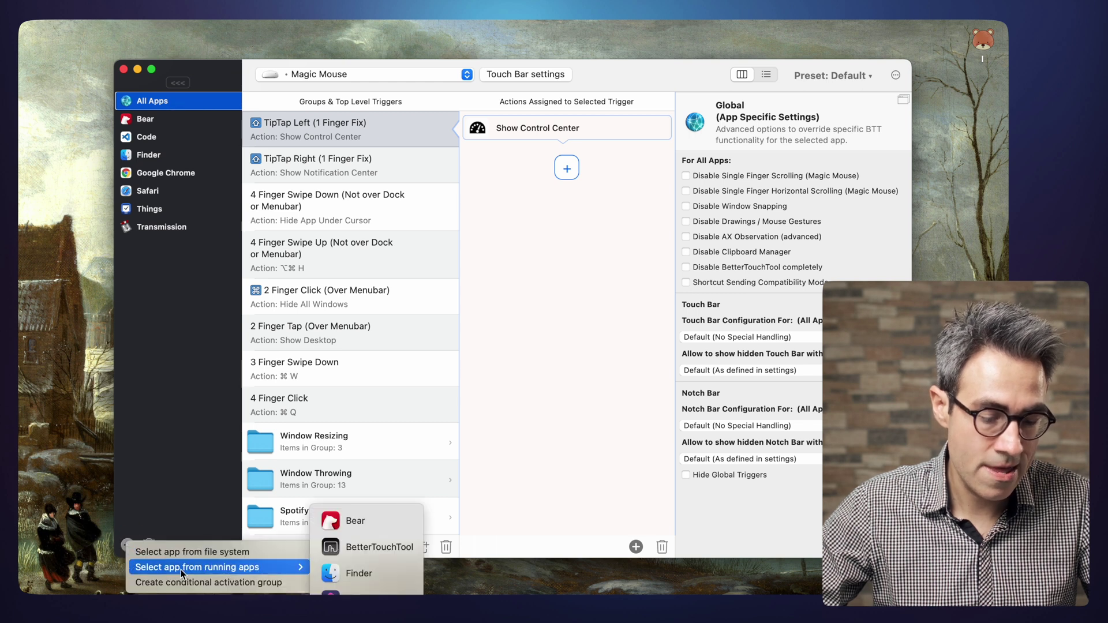
click(158, 435)
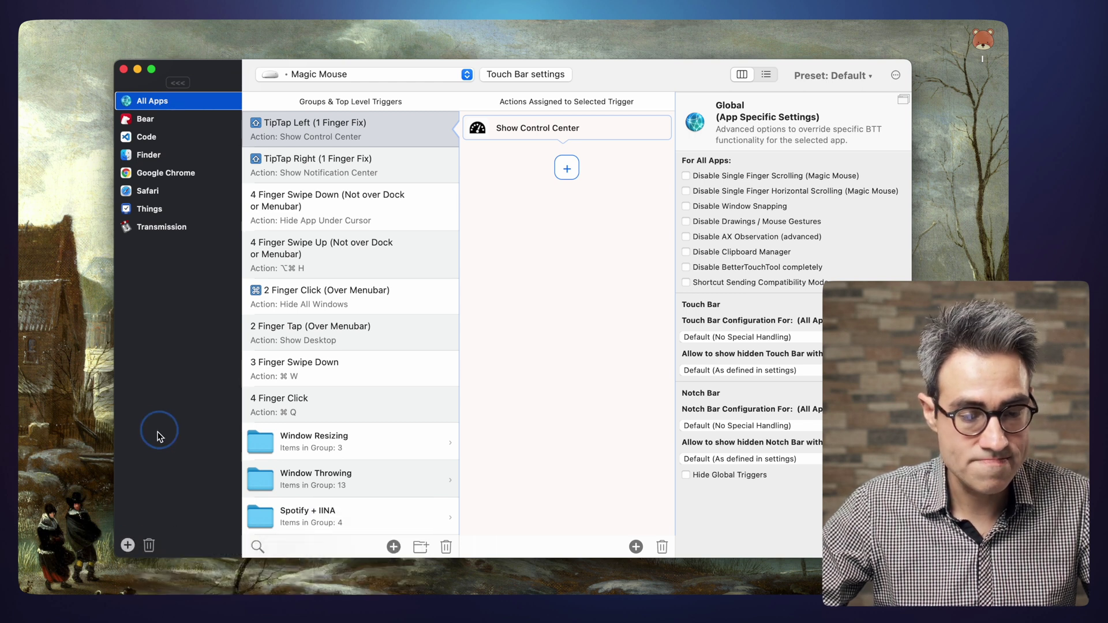
- Look through the Trackpad and Keyboard Shortcuts triggers and open the Automations & Named & Other Triggers
click(330, 74)
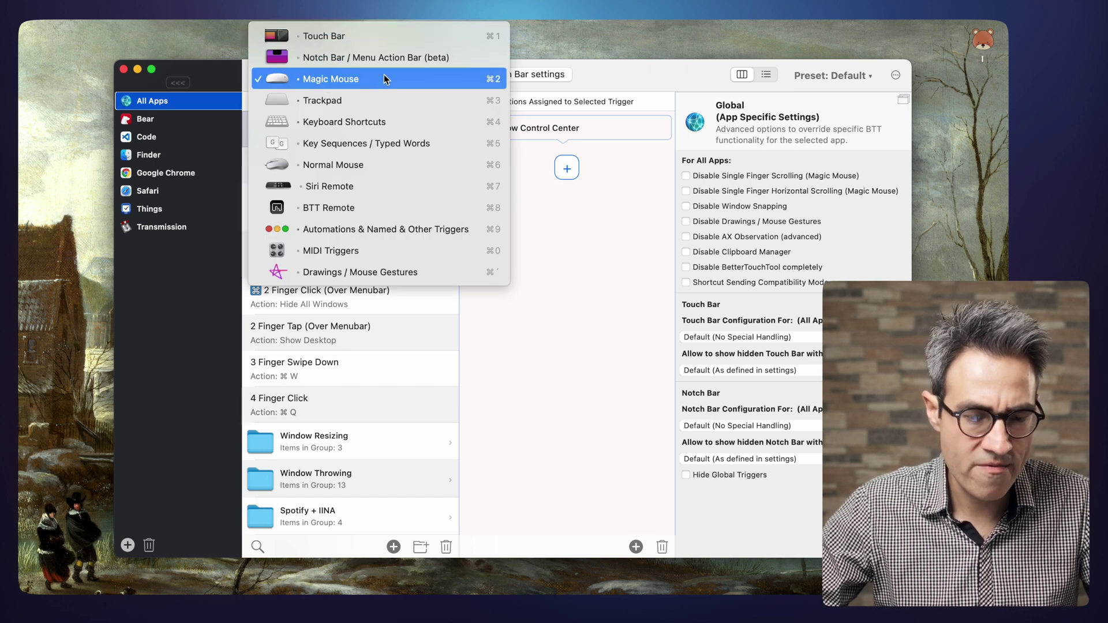
click(360, 103)
click(352, 76)
click(348, 101)
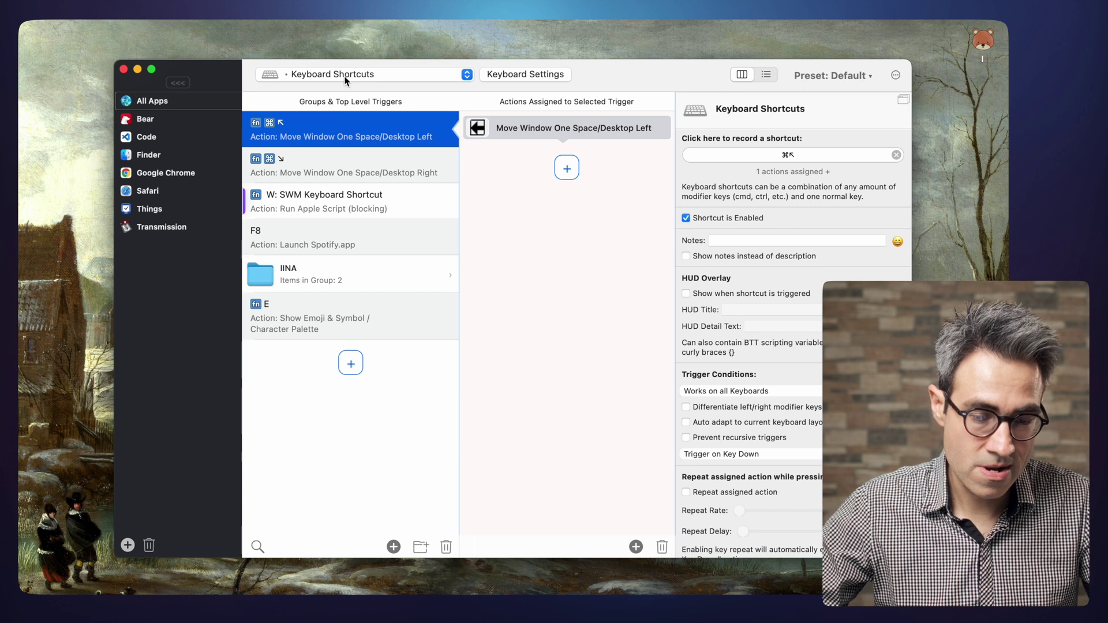
click(345, 80)
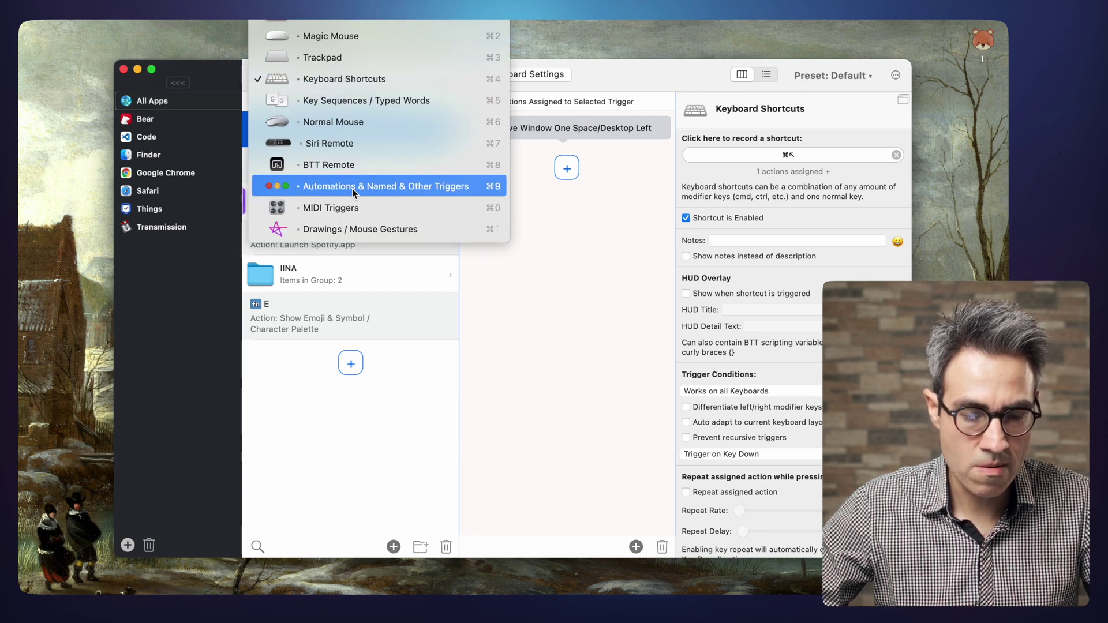
scroll(369, 189, up, 1)
click(358, 210)
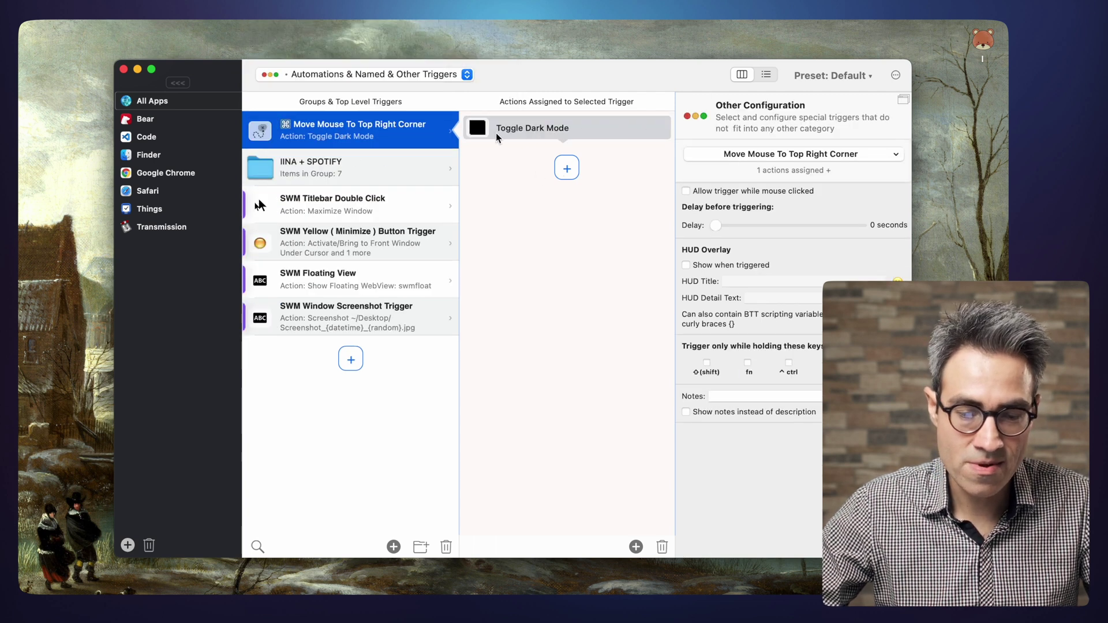
- Test the Move Mouse To Top Right Corner trigger with its cmd modifier by toggling dark mode on and back off
drag(249, 140, 251, 139)
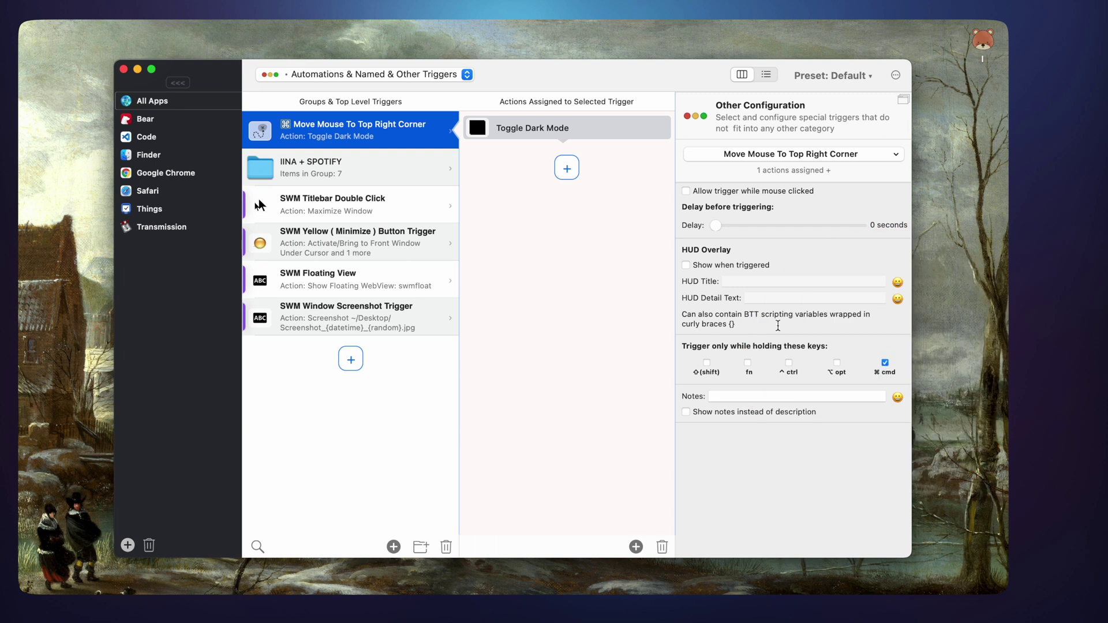
key(super)
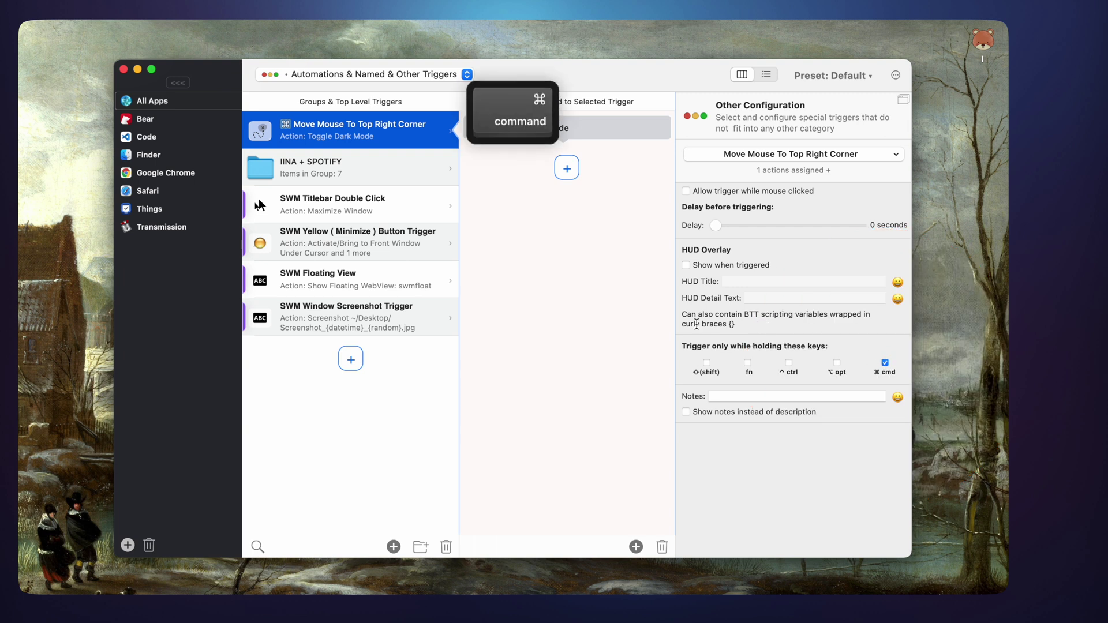
mouse_move(997, 31)
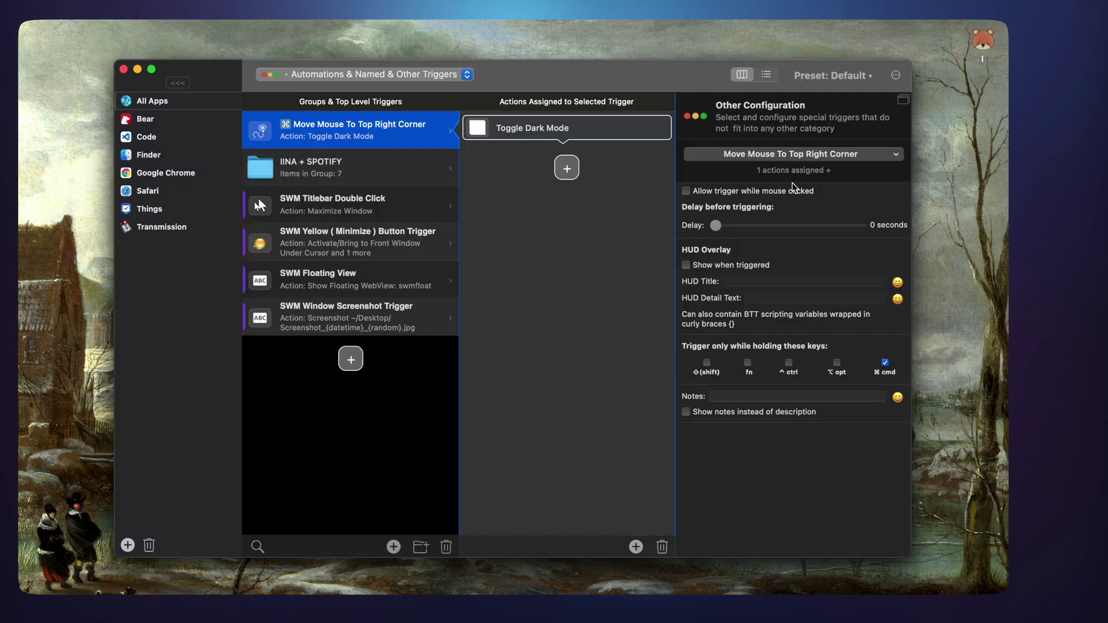
key(super)
key(super)
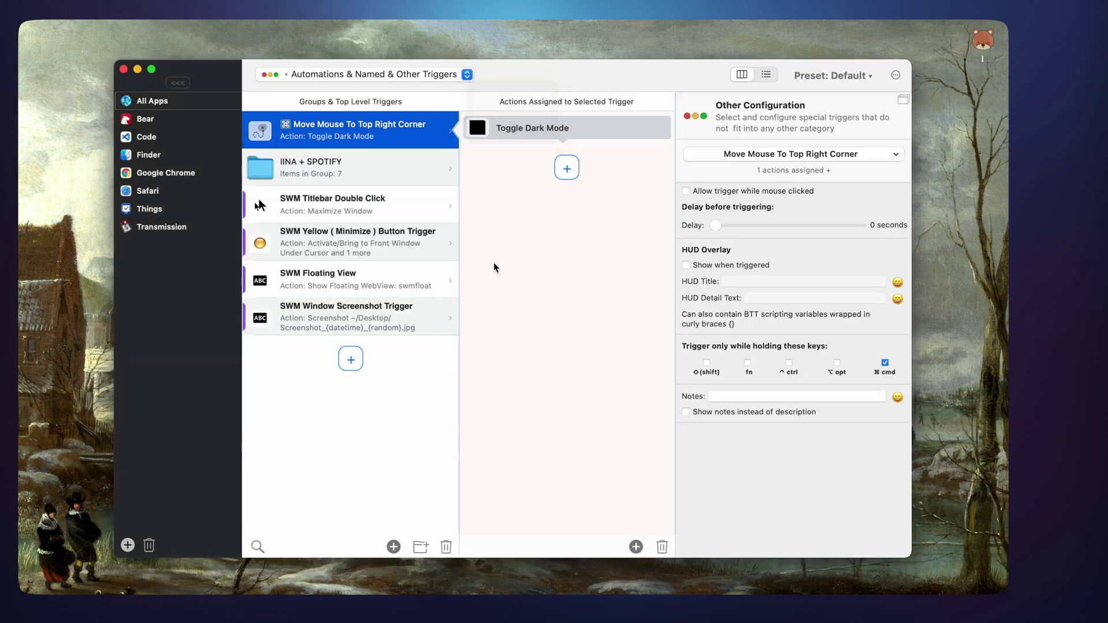
- Switch to the Magic Mouse triggers and look through the list of existing gestures and groups
click(522, 296)
click(393, 76)
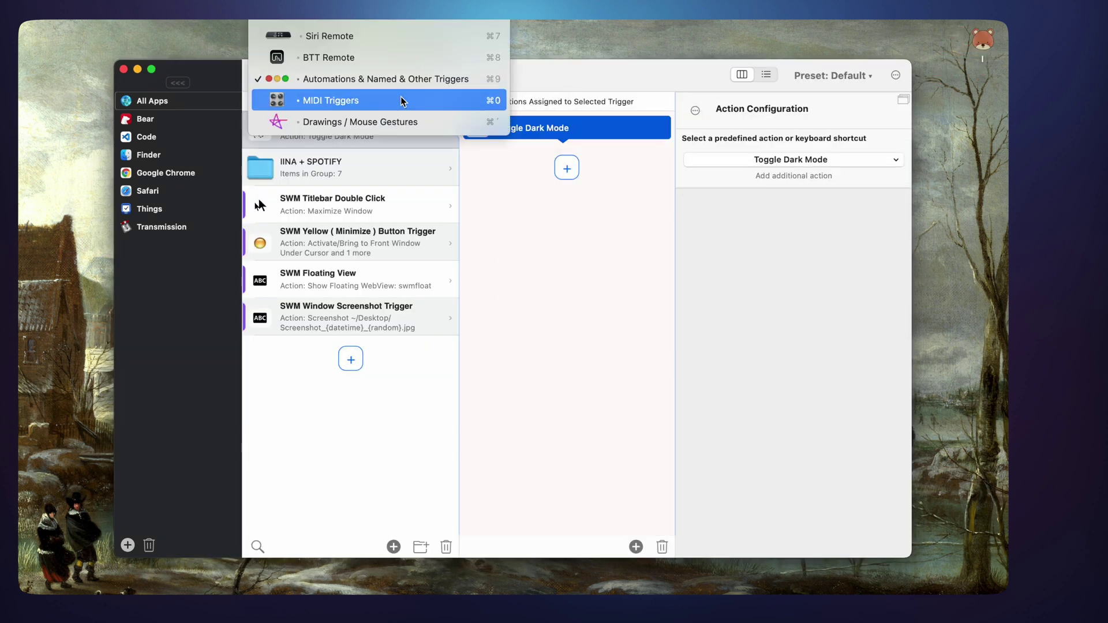
click(390, 61)
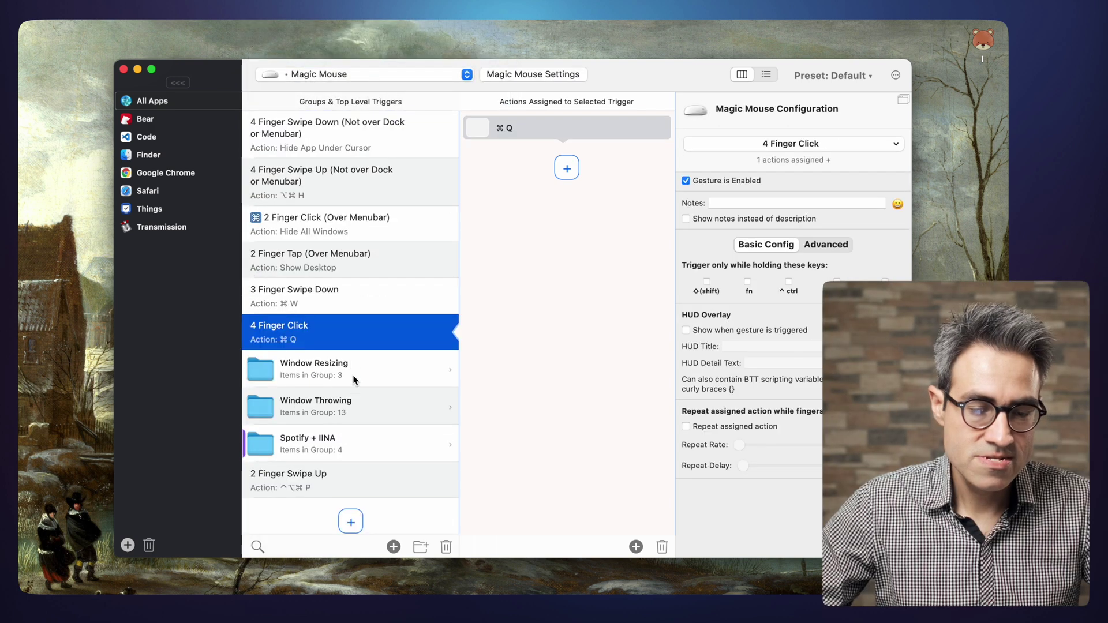
scroll(353, 379, up, 3)
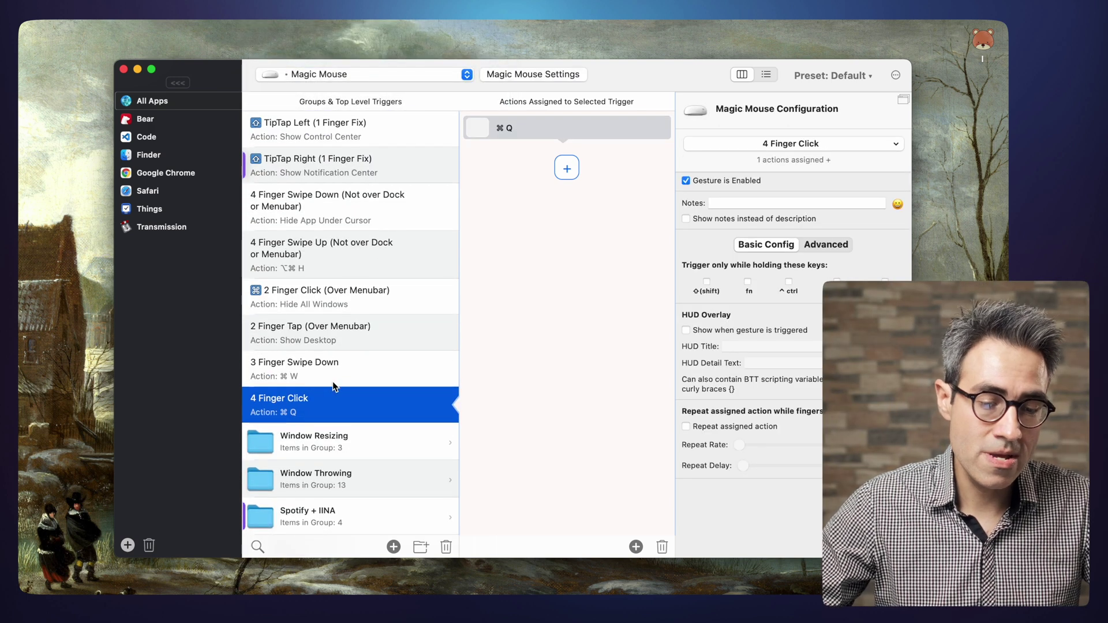
scroll(339, 347, down, 3)
scroll(345, 271, up, 3)
scroll(345, 271, down, 3)
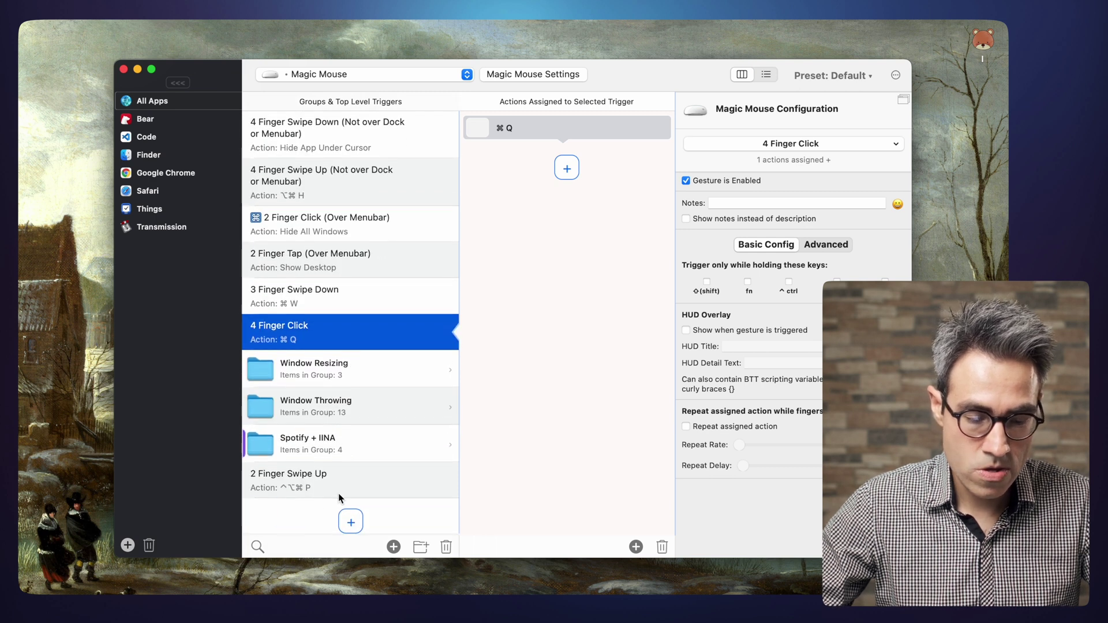
- Add a new Magic Mouse trigger and assign it the 1 Finger Tap gesture from the Single Finger Gestures
click(351, 523)
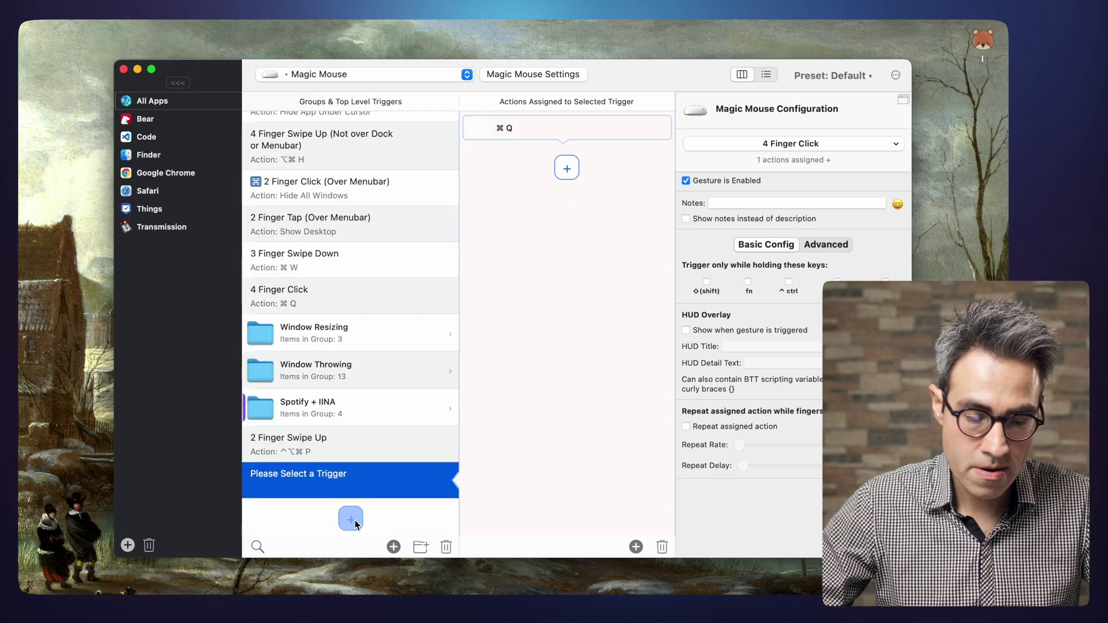
scroll(790, 257, down, 1)
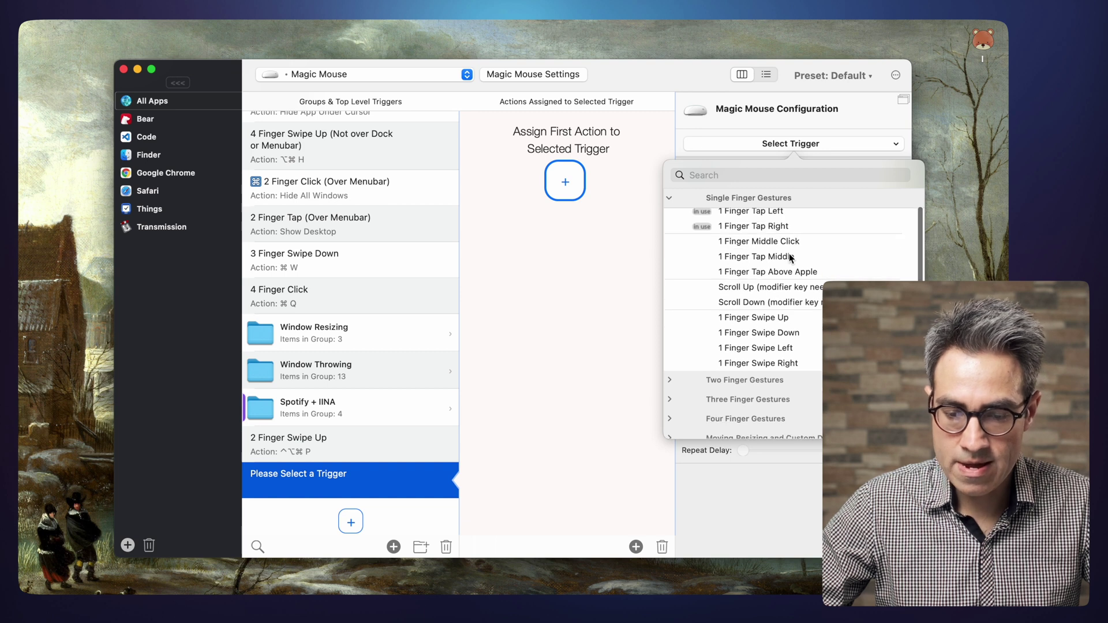
scroll(745, 219, up, 1)
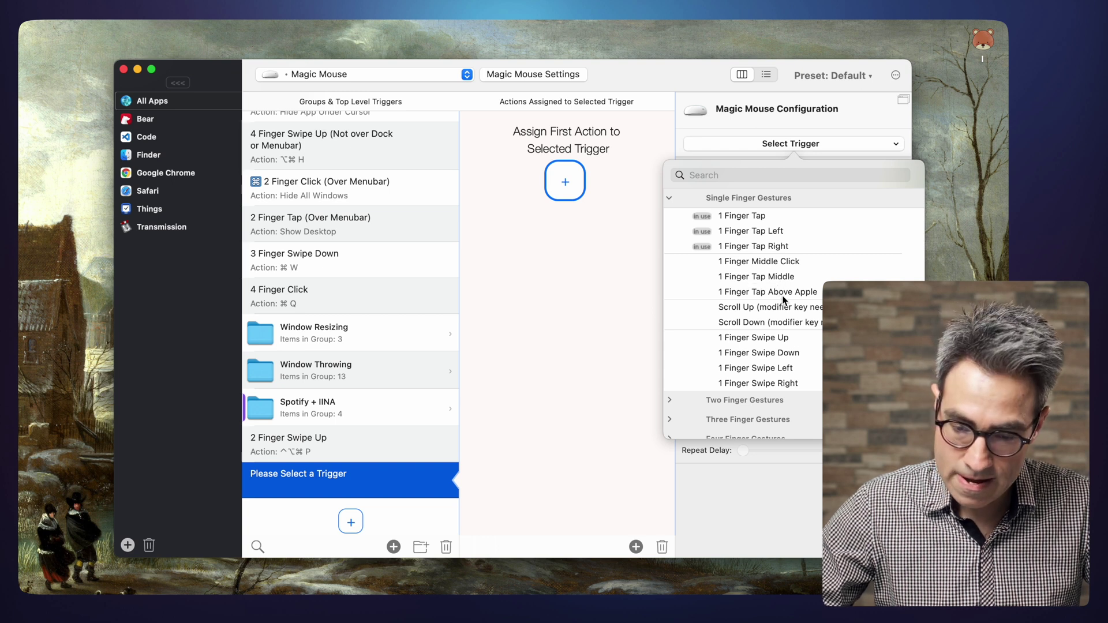
click(670, 197)
click(669, 199)
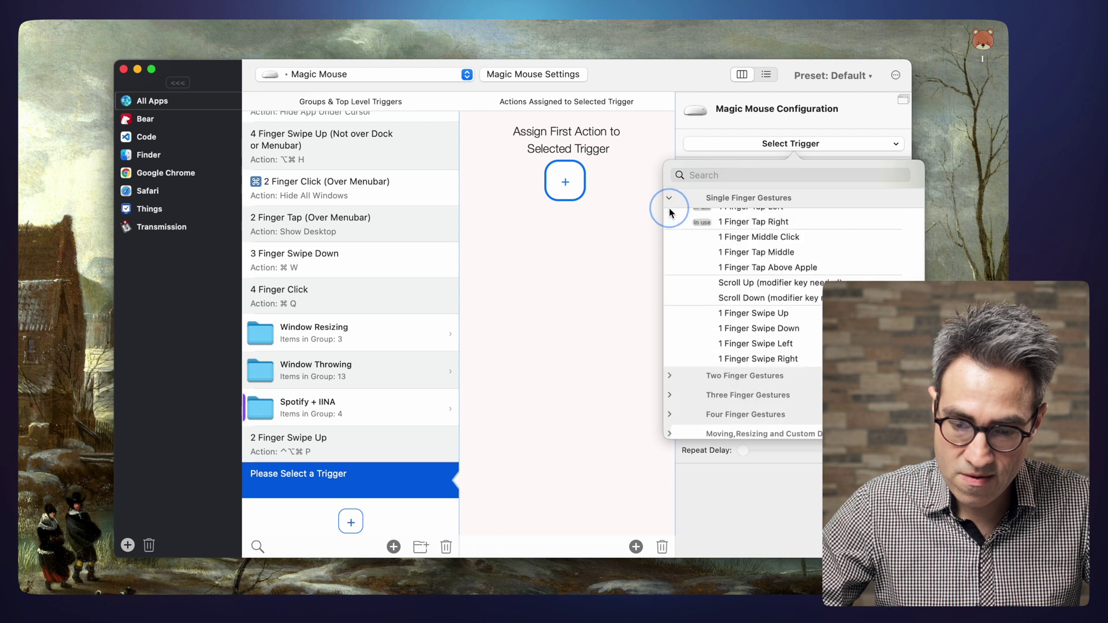
click(670, 215)
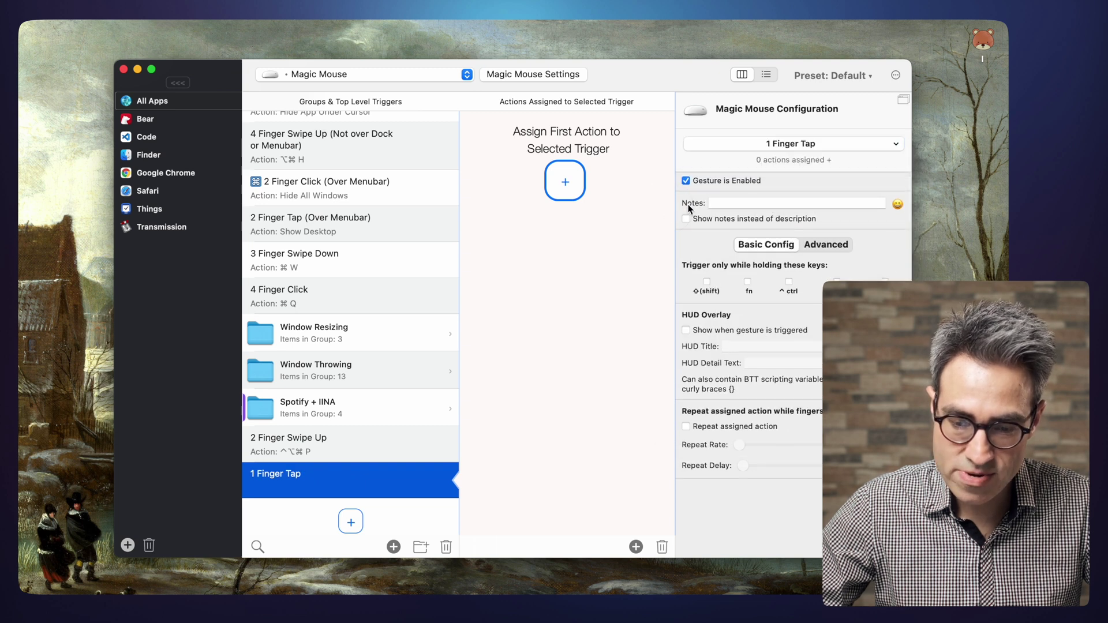
- Review the gesture categories available for the new 1 Finger Tap trigger
click(744, 144)
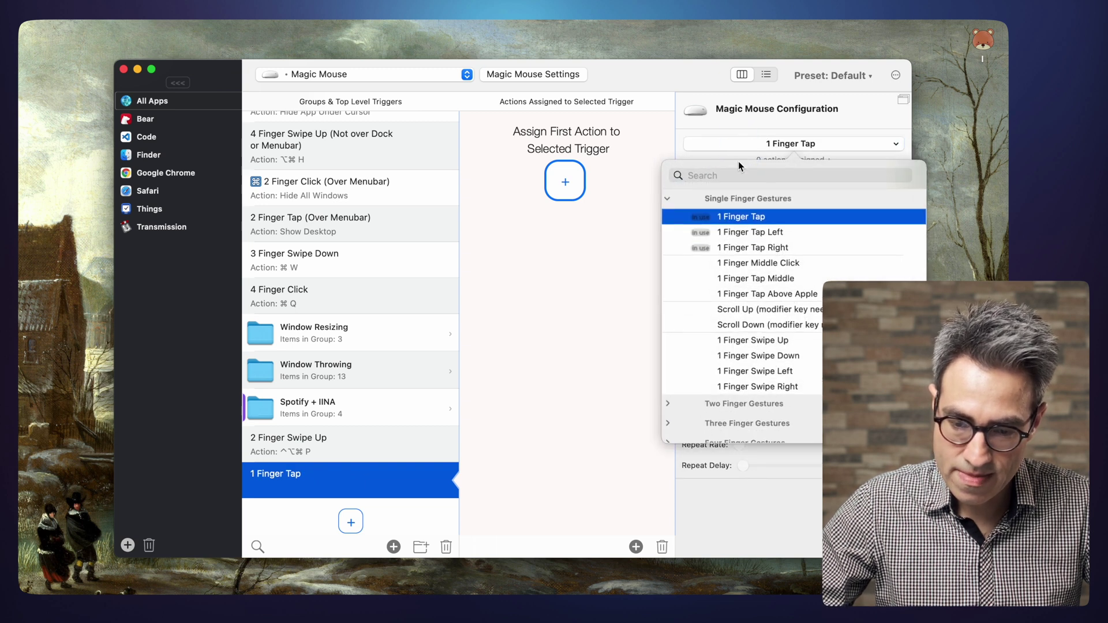
click(671, 199)
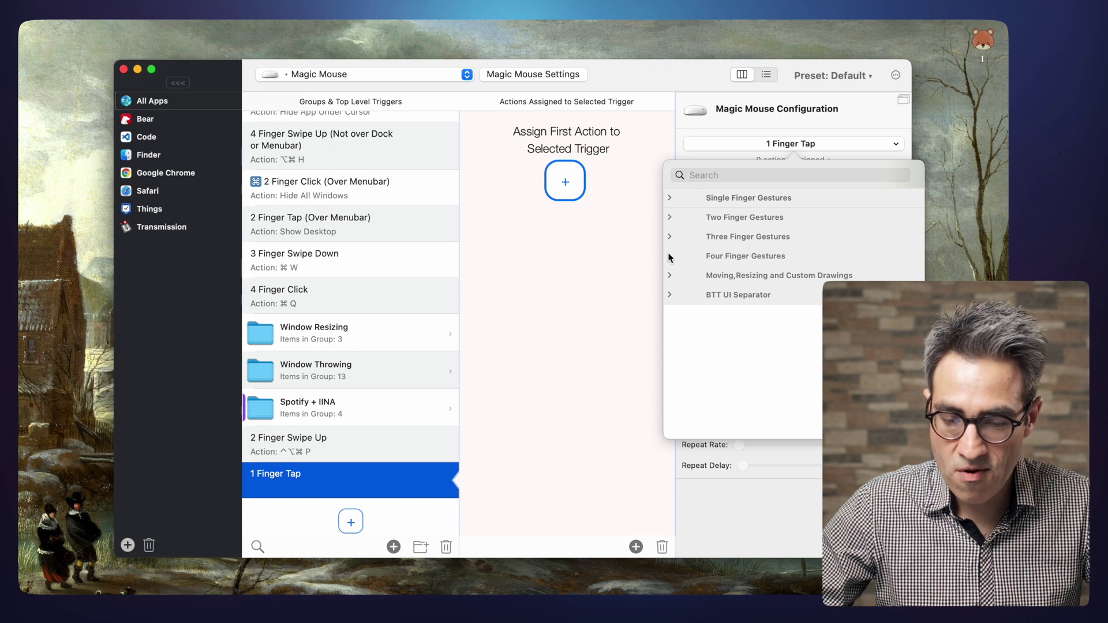
click(577, 306)
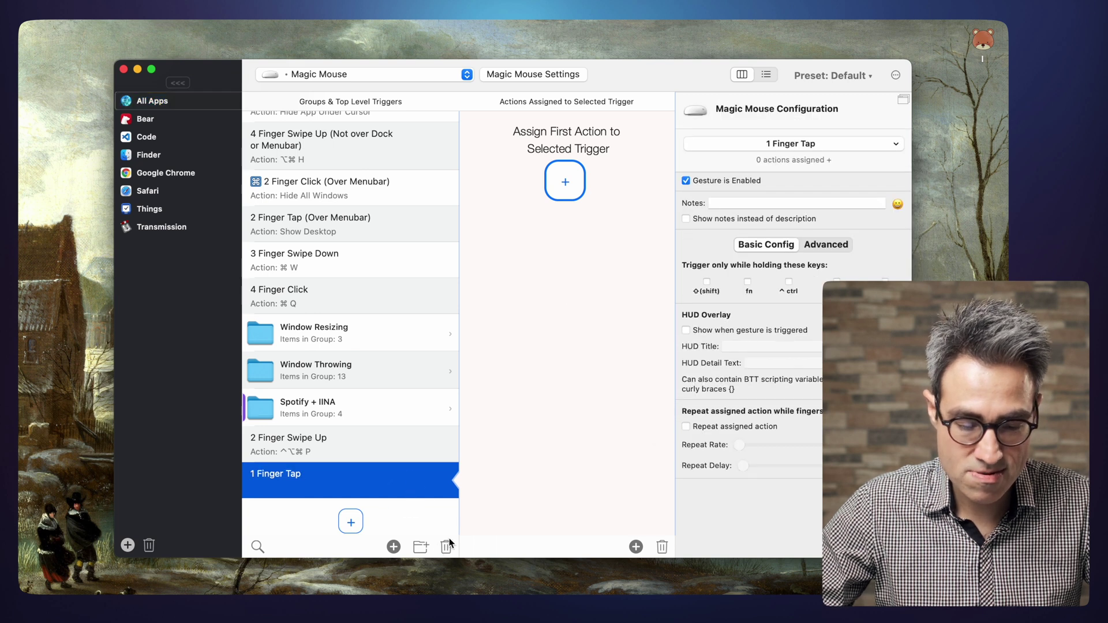
- Add an empty action to the 1 Finger Tap trigger and browse the action categories, including Window Resize & Move
click(564, 181)
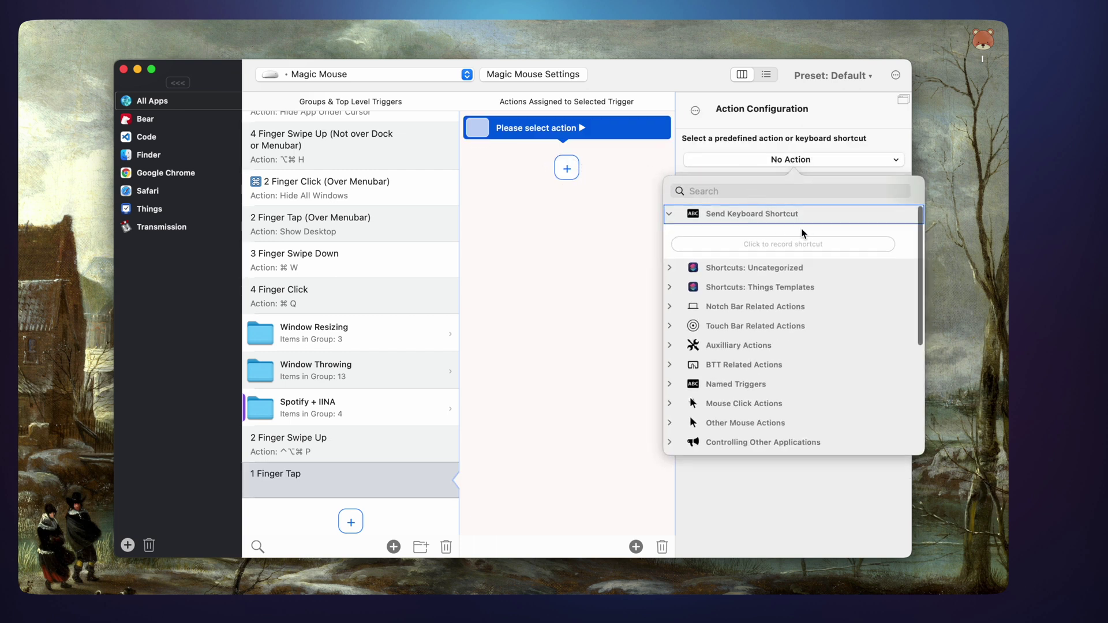
scroll(784, 263, down, 5)
scroll(778, 261, up, 5)
scroll(777, 262, down, 5)
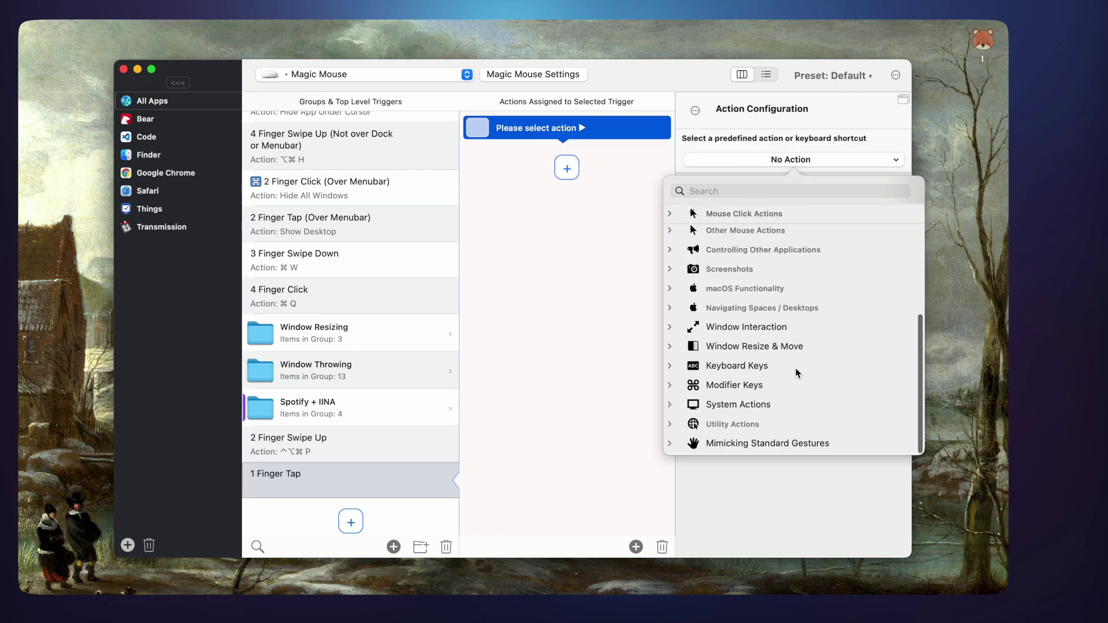
click(680, 350)
scroll(754, 309, down, 5)
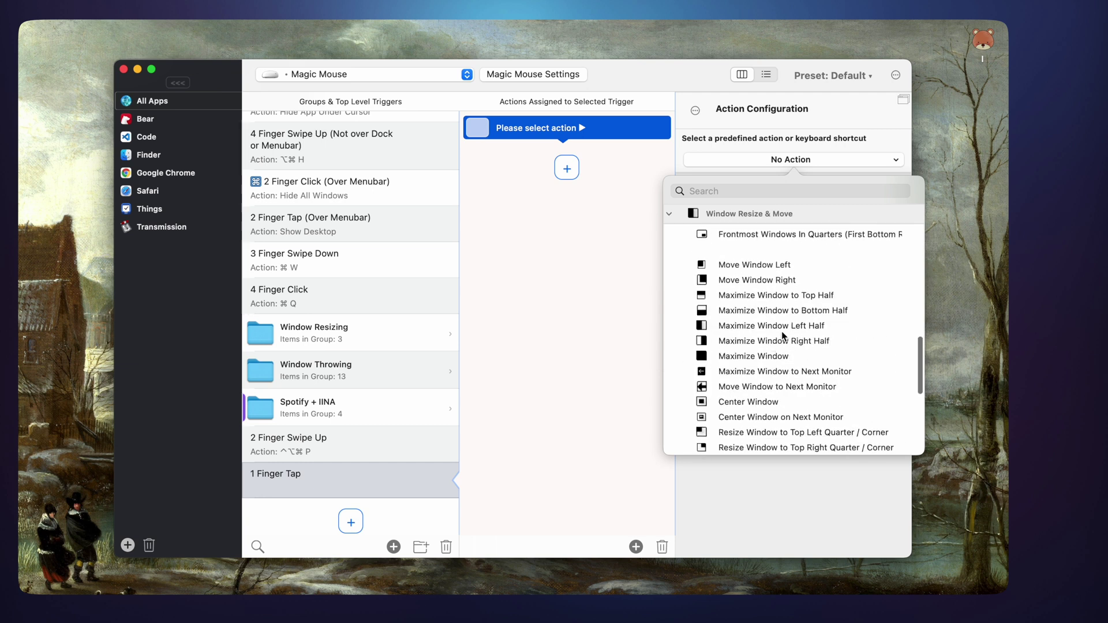
scroll(782, 334, up, 3)
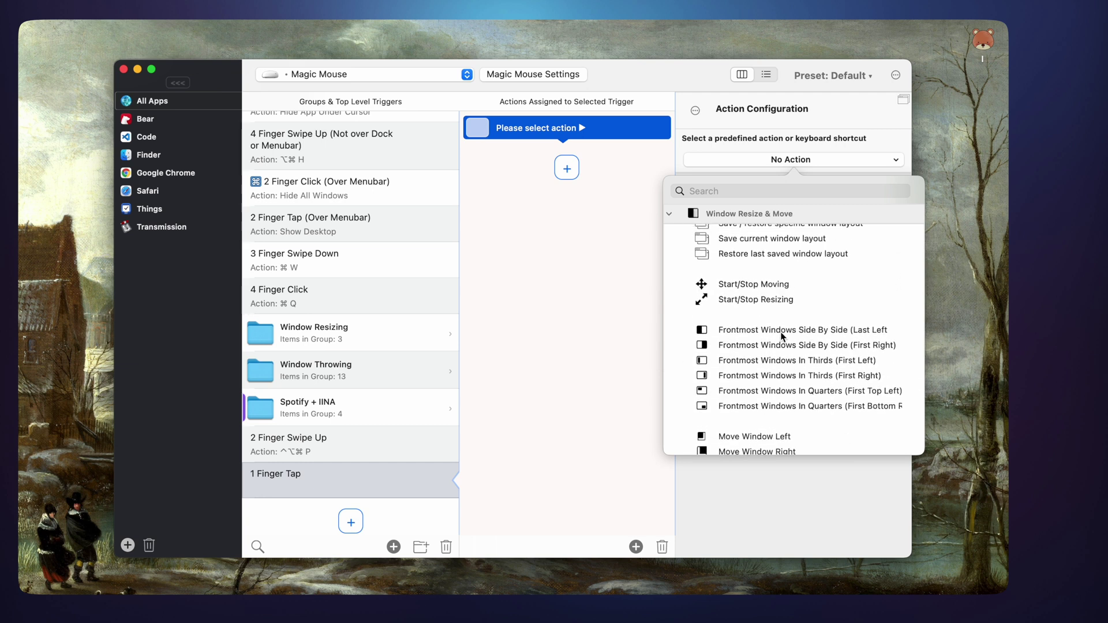
scroll(782, 336, up, 10)
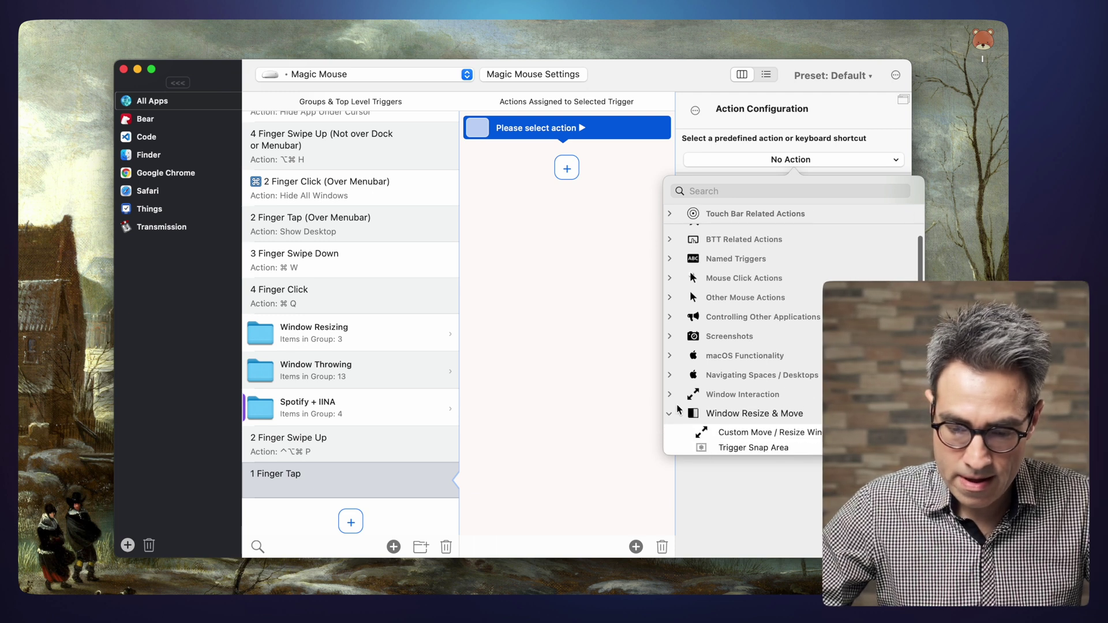
click(668, 415)
click(606, 341)
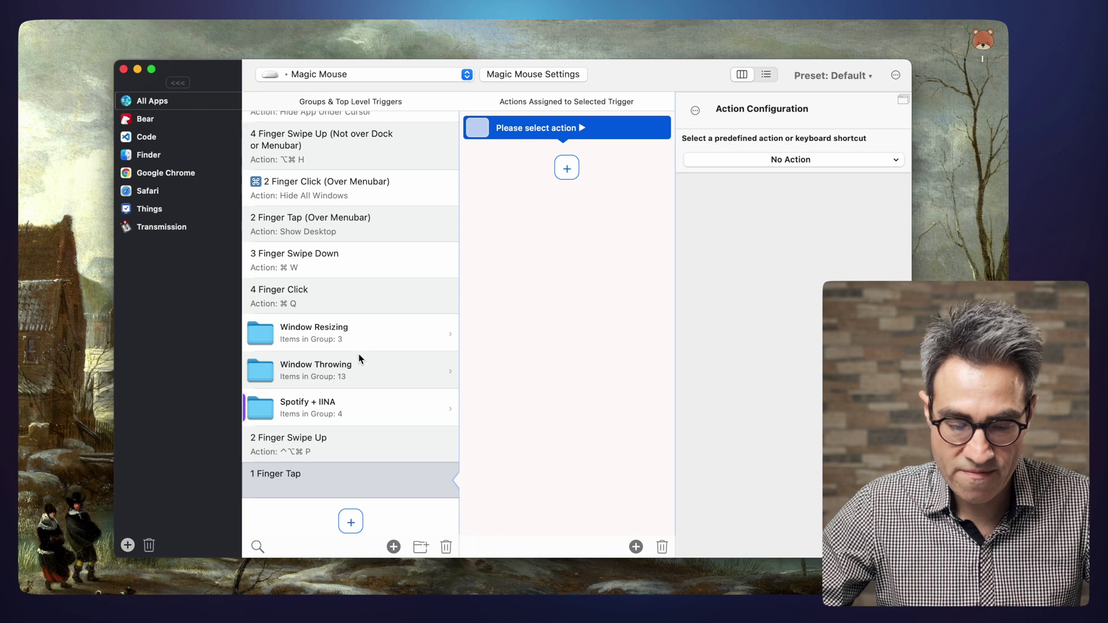
- Delete the new 1 Finger Tap trigger and the 2 Finger Swipe Up trigger from the Magic Mouse list
key(Delete)
key(Delete)
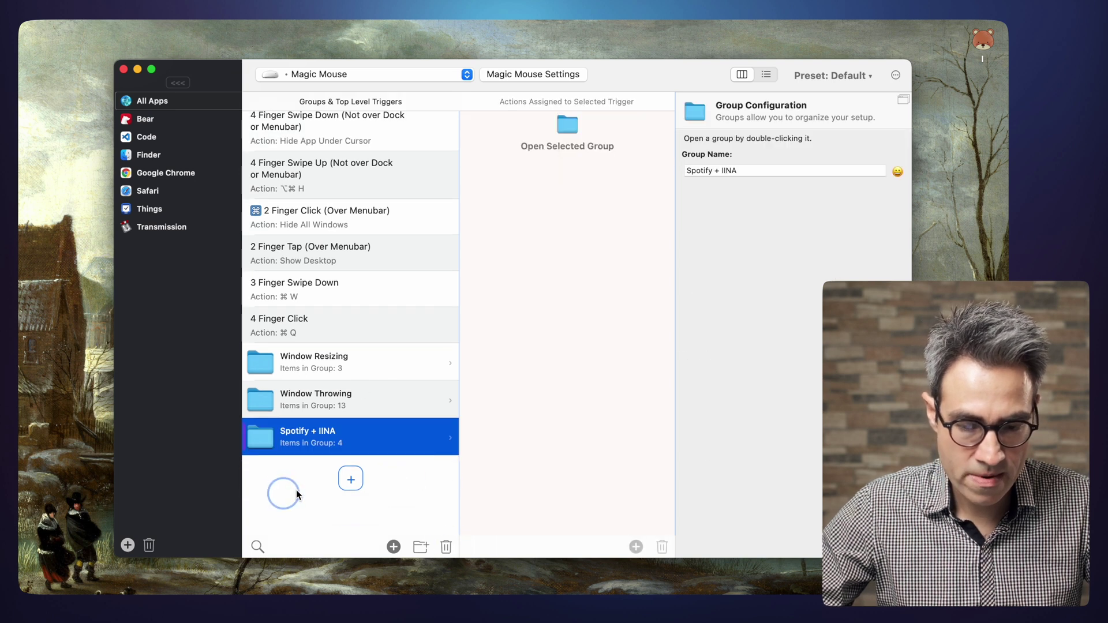
- Turn PopClip on and show its general options for login and menu bar behaviour
click(750, 28)
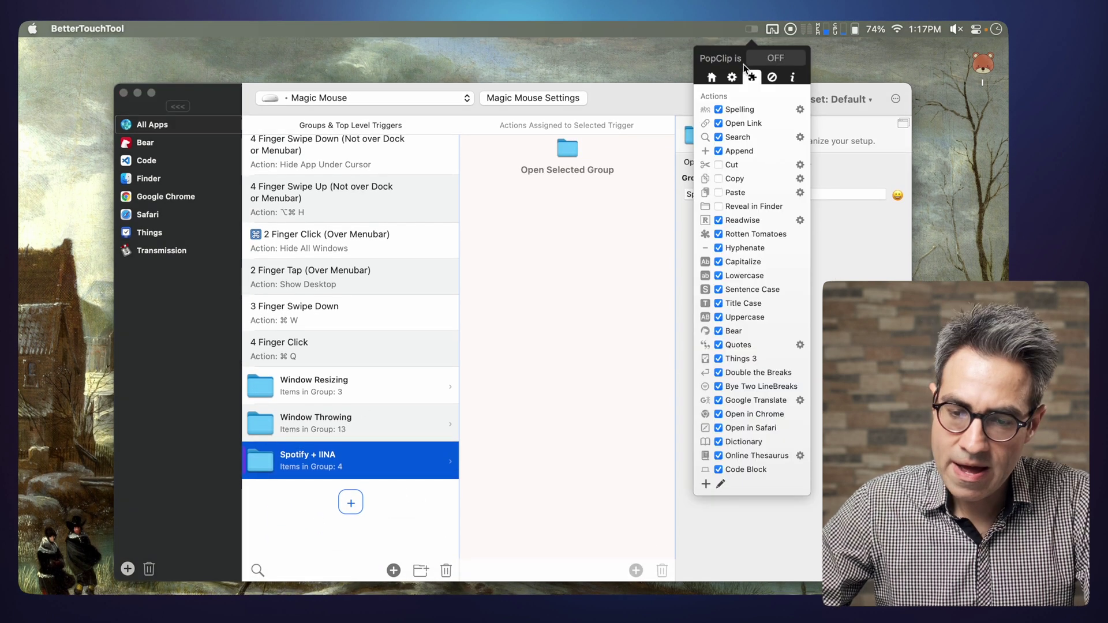
click(776, 58)
click(712, 76)
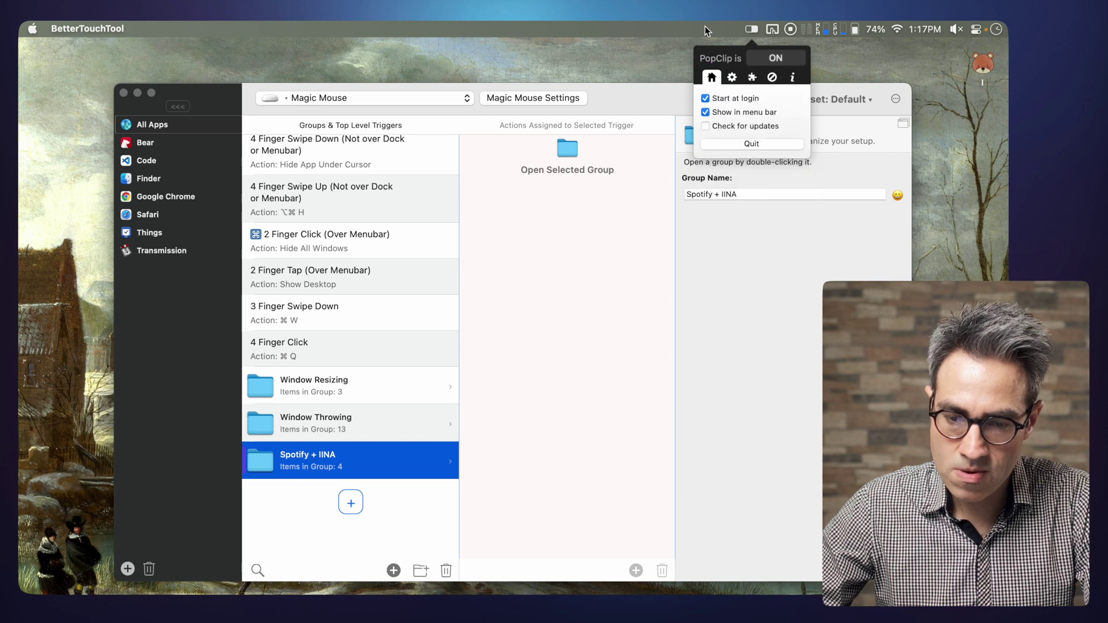
- Switch to the Bear note and use PopClip to convert the word "Test" to uppercase and back to capitalised text
click(749, 29)
click(750, 29)
click(751, 29)
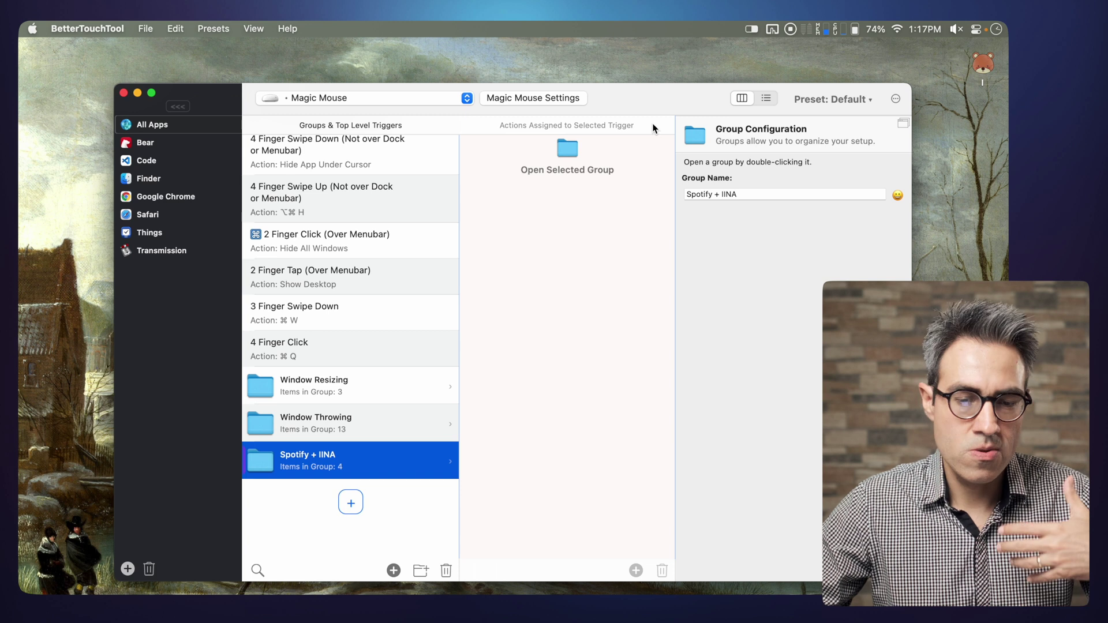
key(super+Tab)
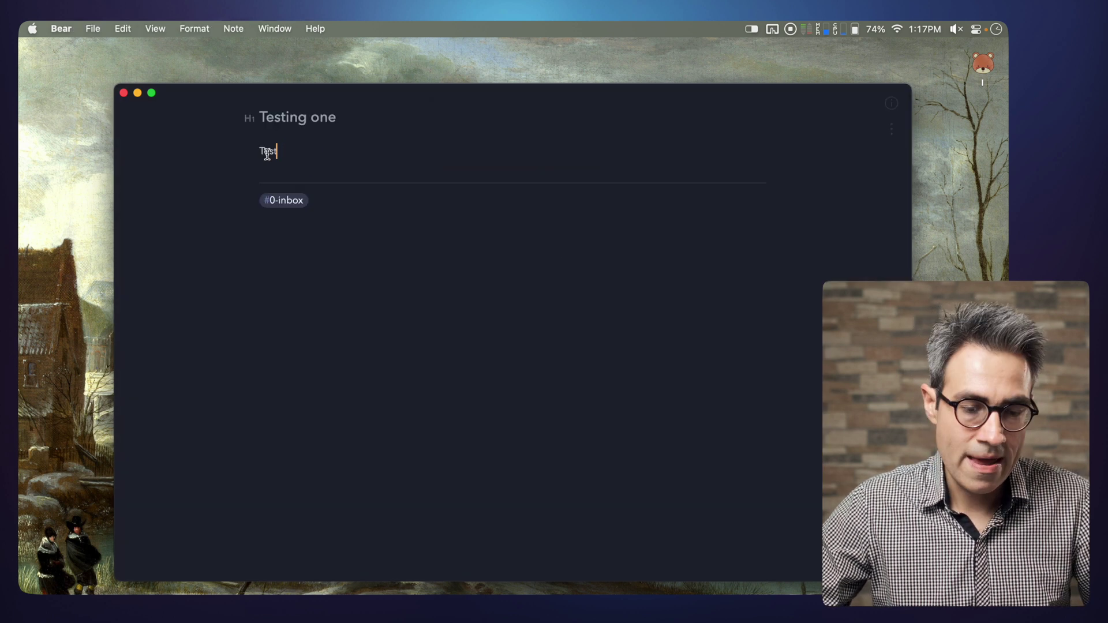
double_click(267, 152)
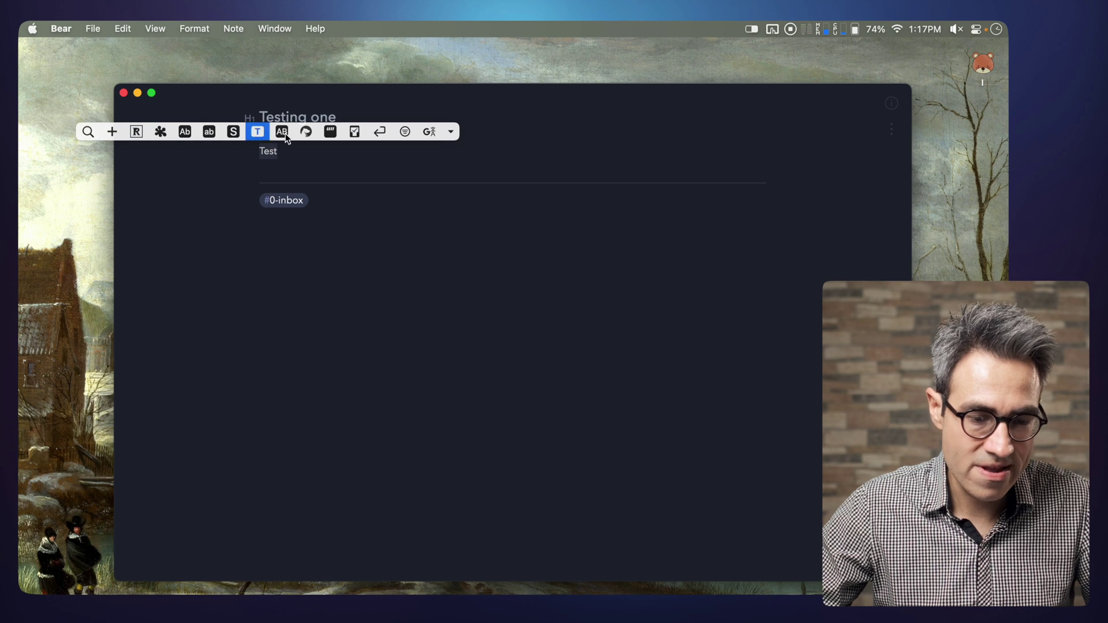
click(281, 133)
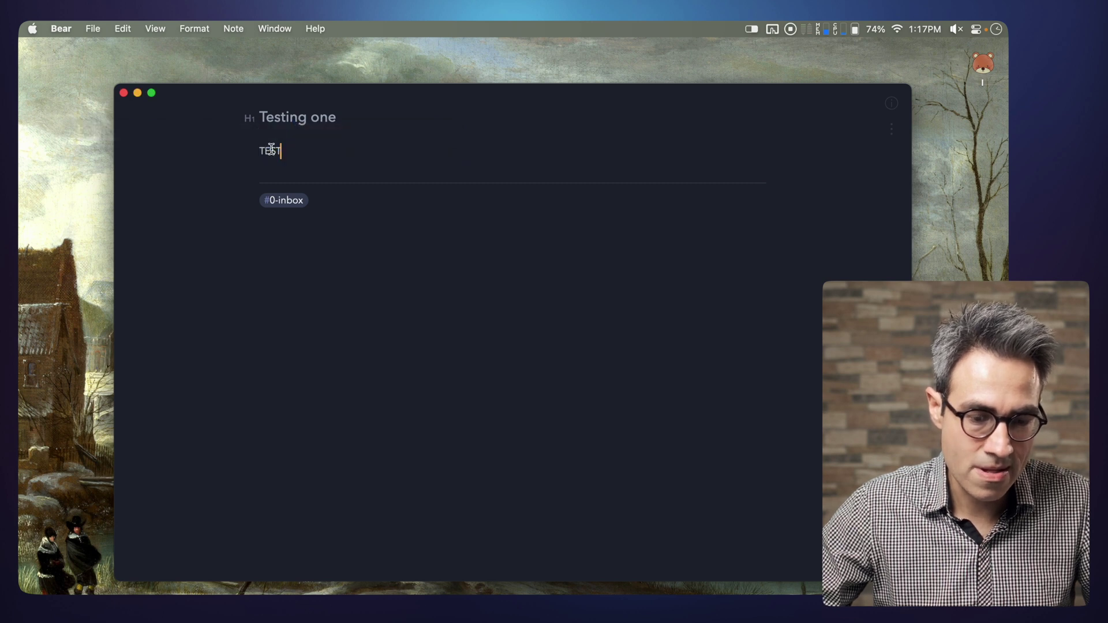
double_click(271, 150)
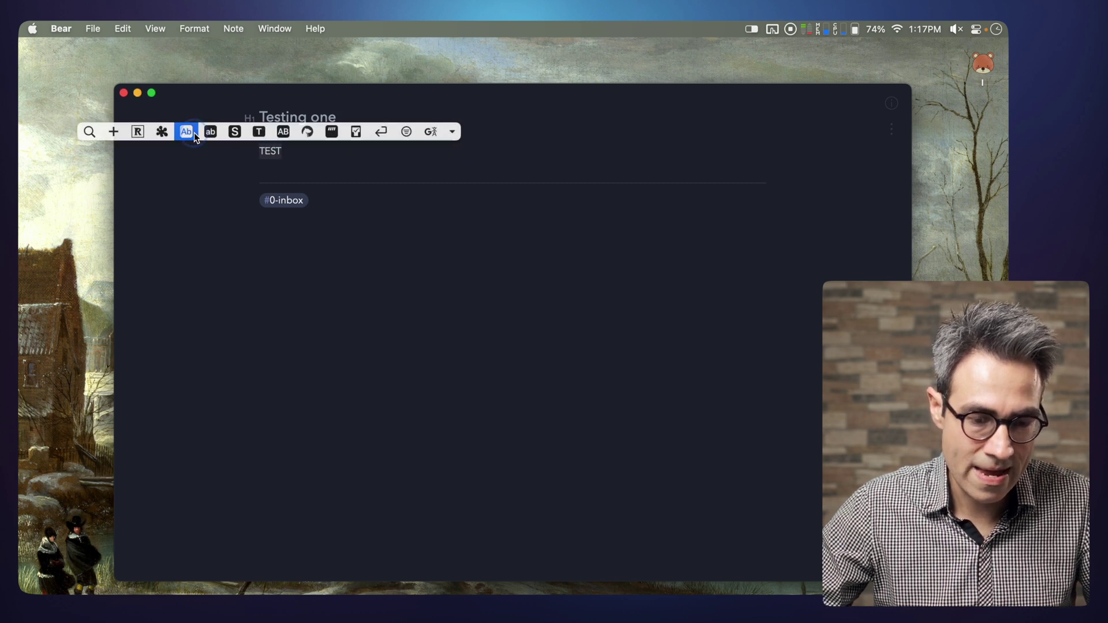
click(186, 132)
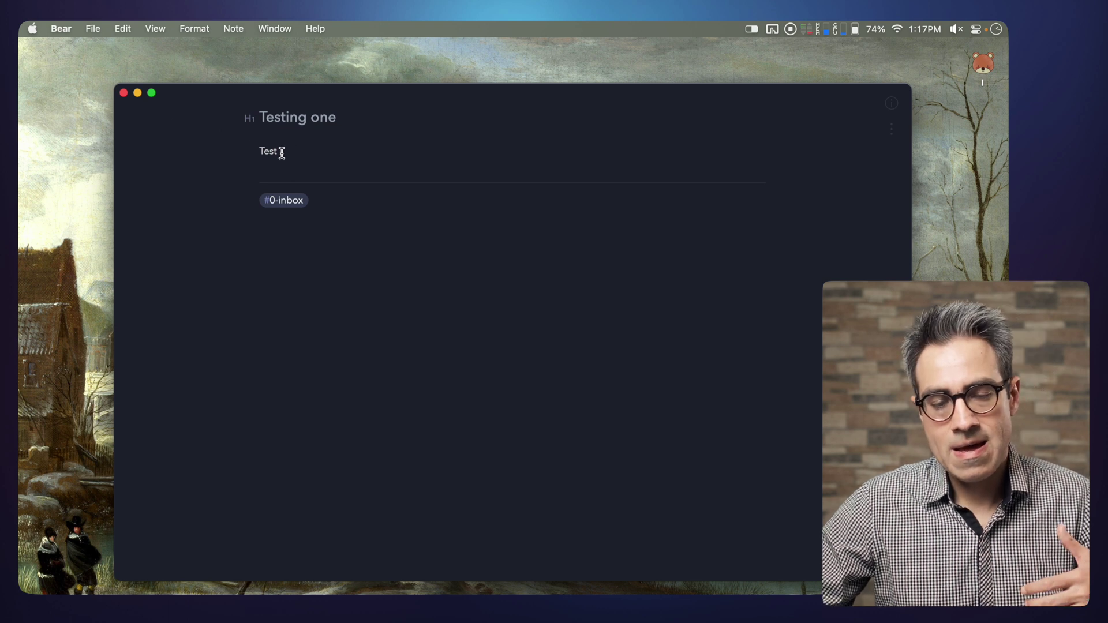
- Select the word "Test" in the note again to show the PopClip action bar
double_click(271, 152)
click(319, 155)
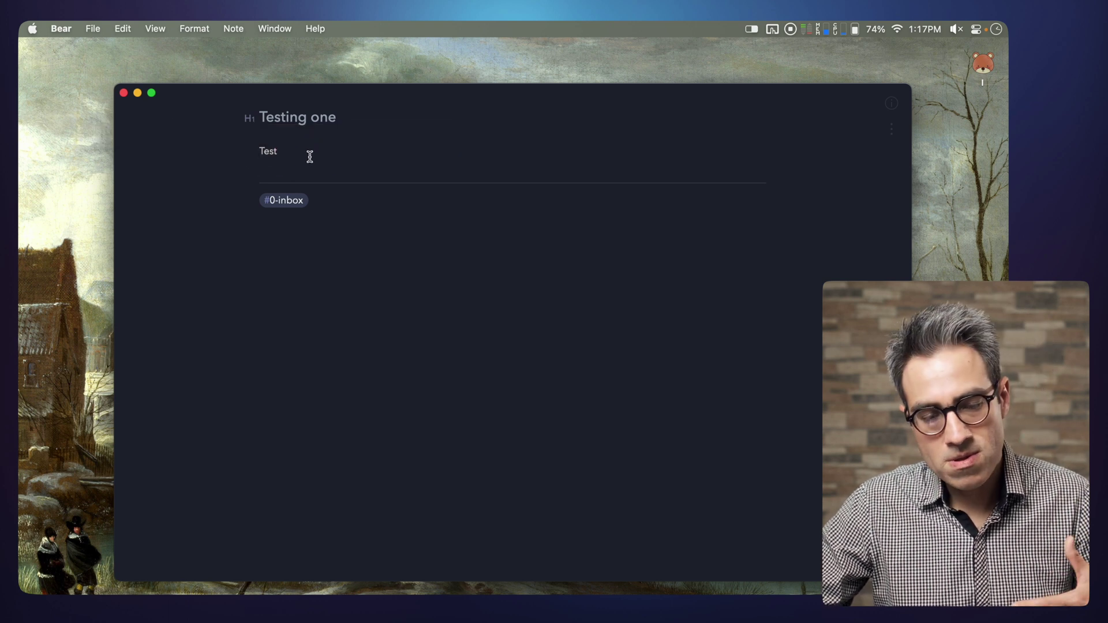
double_click(268, 152)
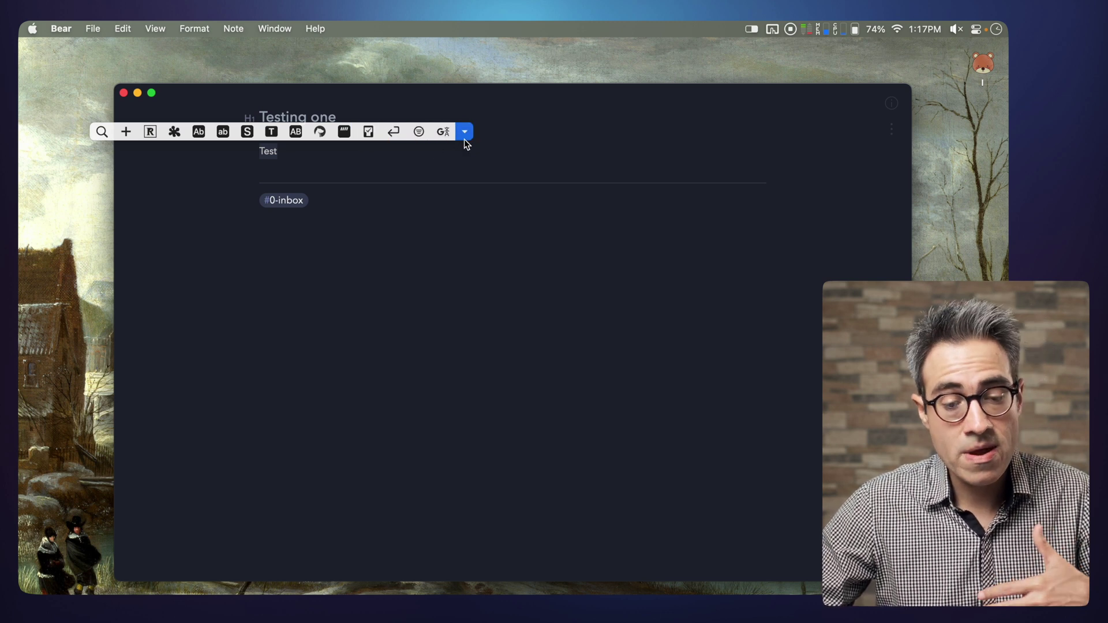
click(356, 155)
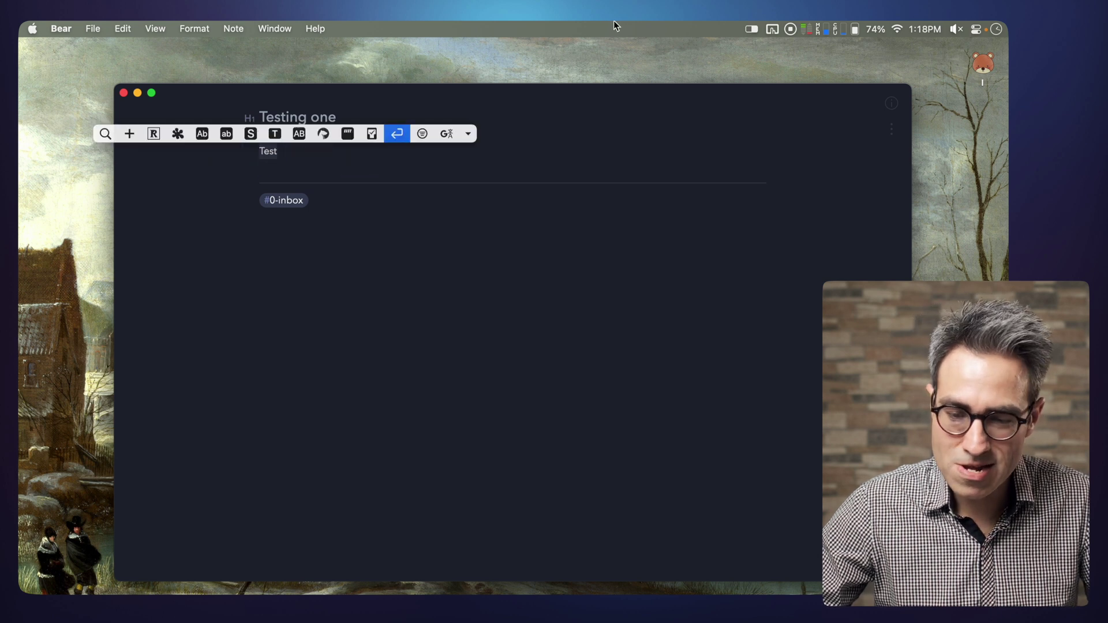
double_click(271, 151)
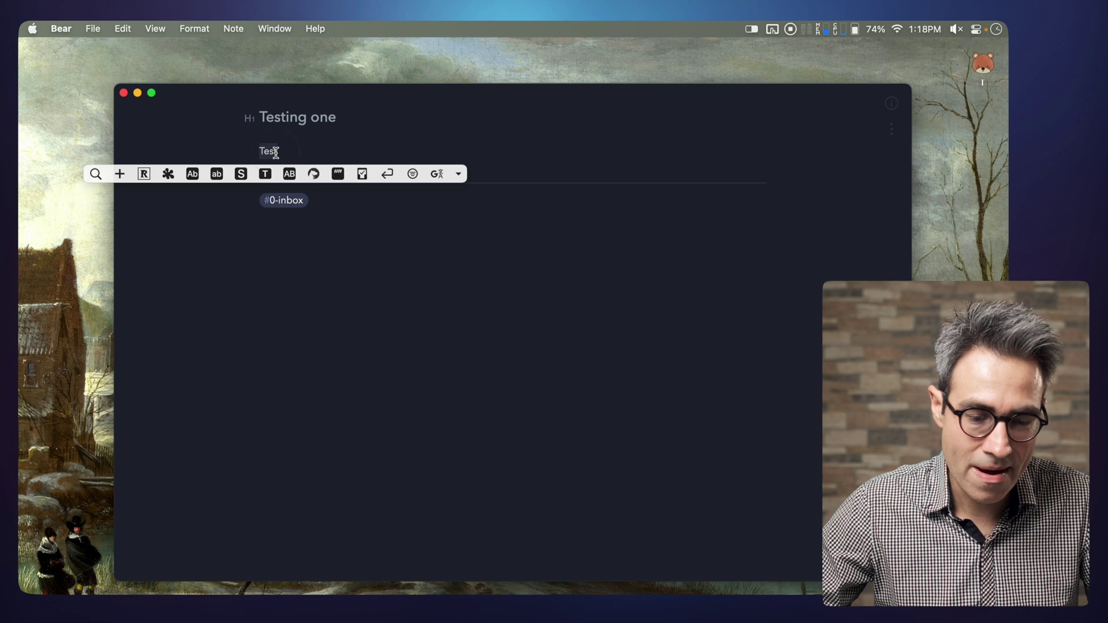
- Turn PopClip off and record Control+Option+Command+P as its keyboard shortcut
click(753, 32)
click(732, 77)
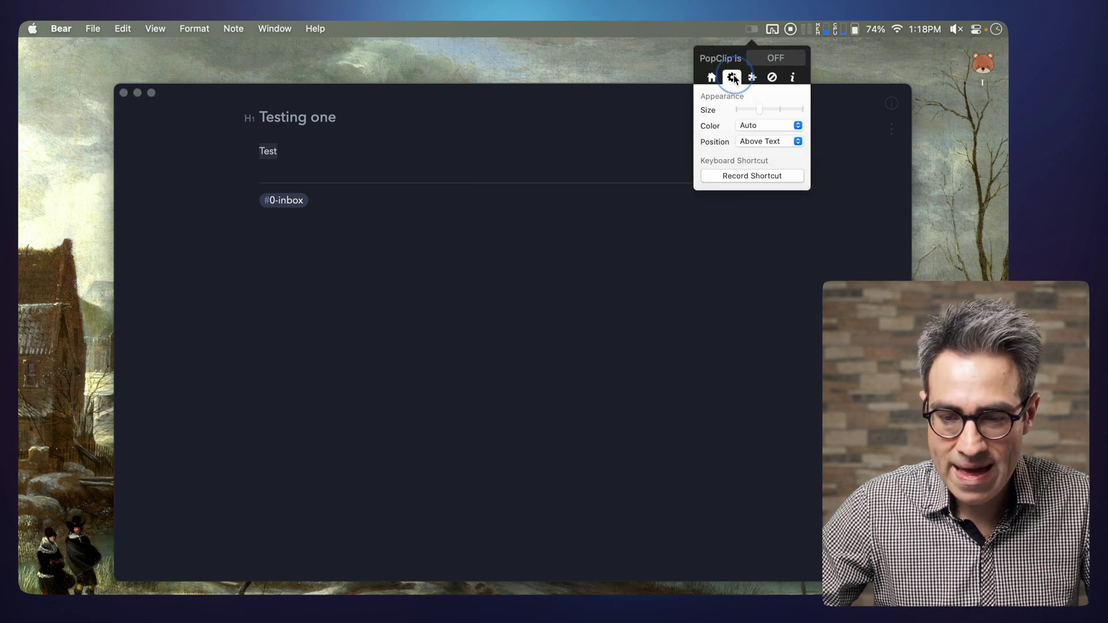
click(756, 177)
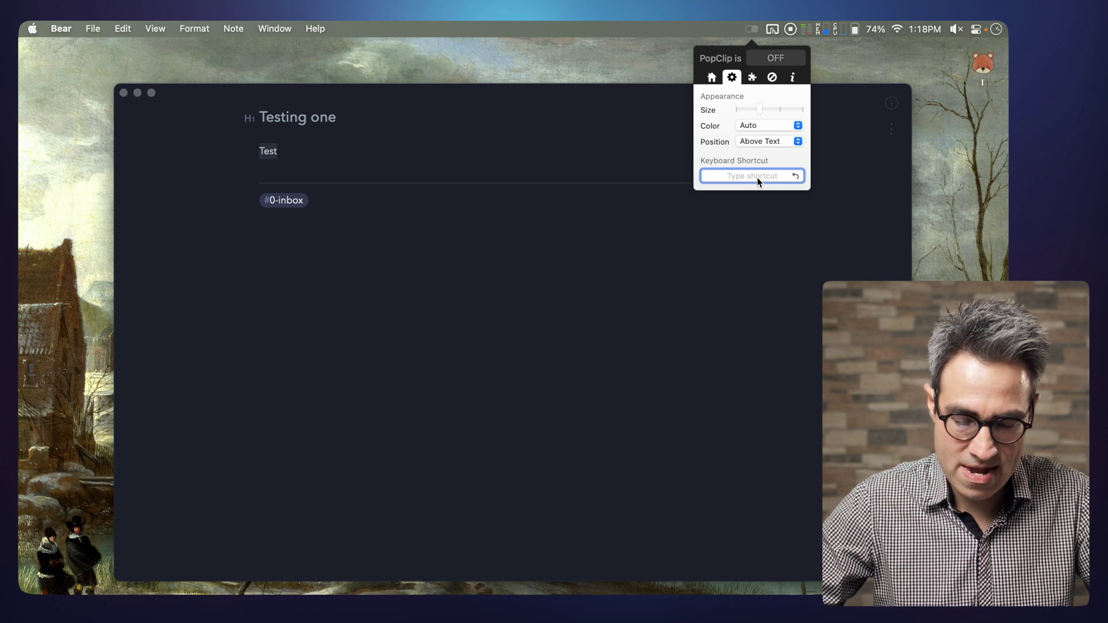
key(ctrl+alt+super)
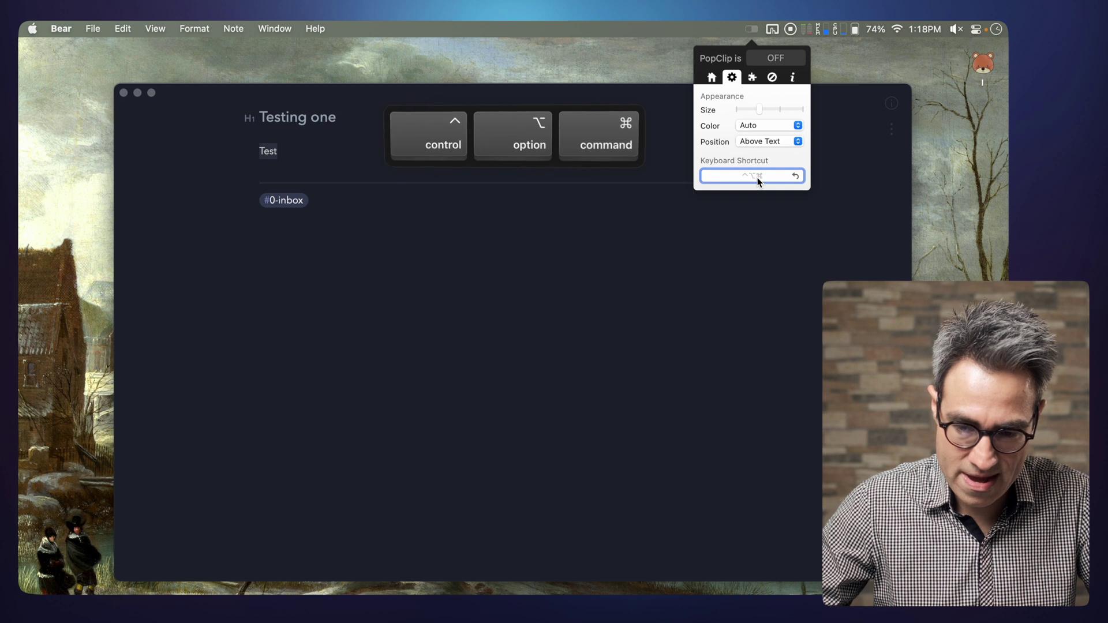
key(ctrl+alt+super+p)
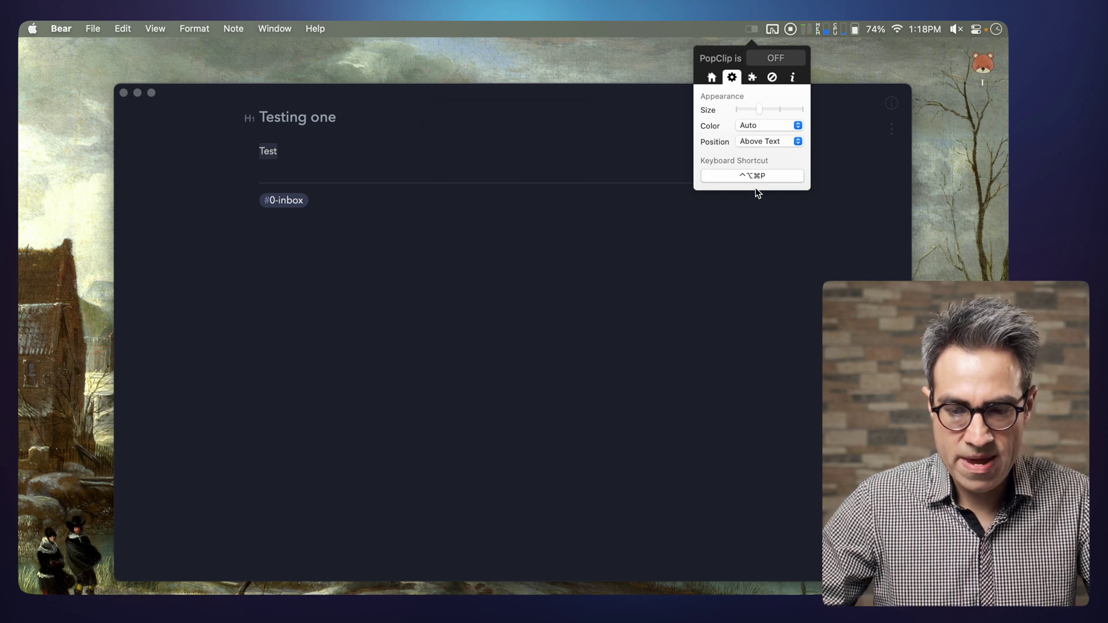
- Return to the Bear note and call up PopClip on the selected word "Test" with its new shortcut
click(595, 152)
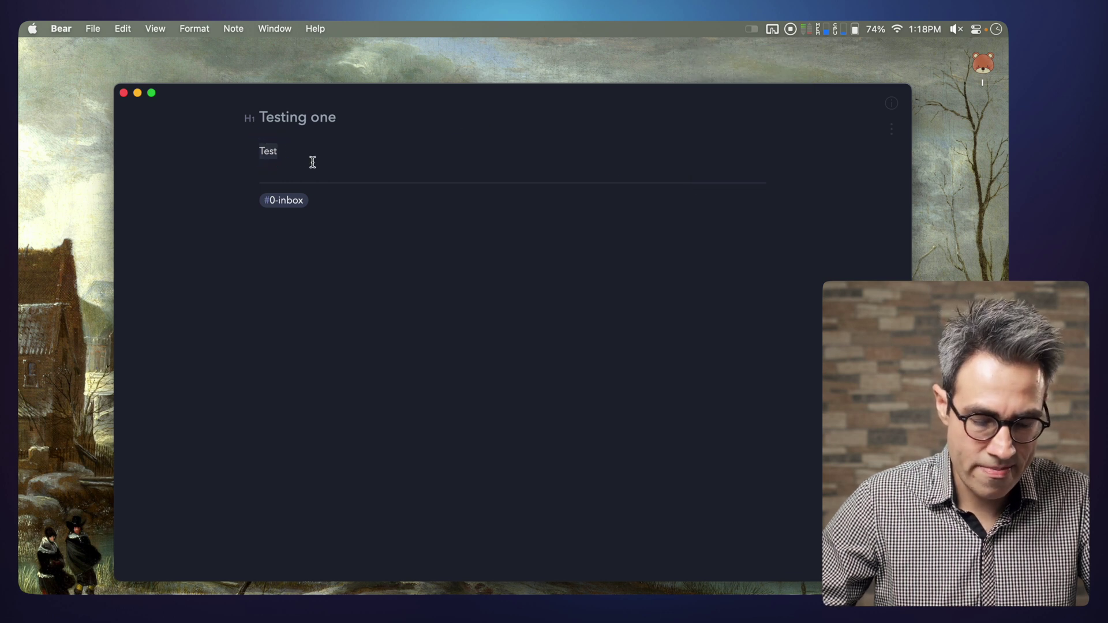
key(ctrl+alt)
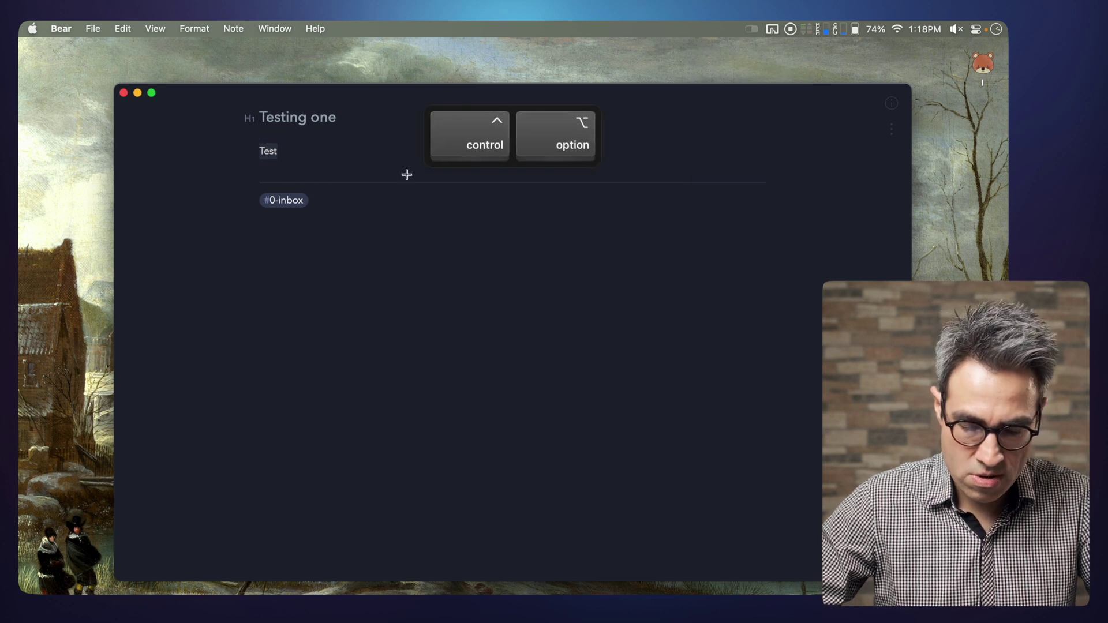
key(ctrl+alt+super+p)
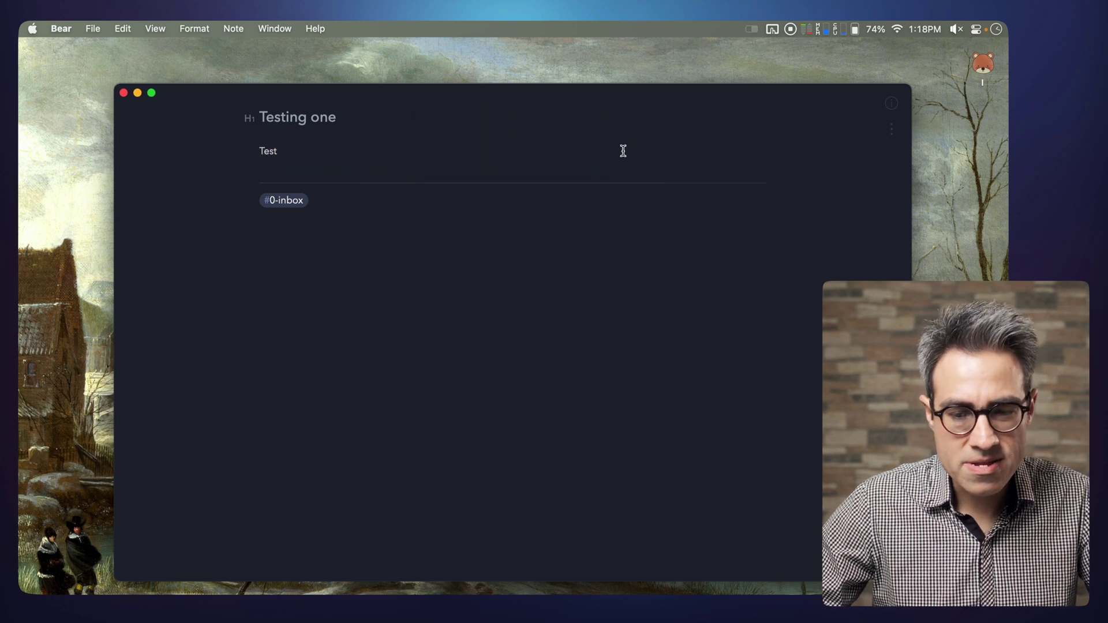
- Switch to the BetterTouchTool configuration and add a 2 Finger Swipe Up trigger for the Magic Mouse
click(751, 29)
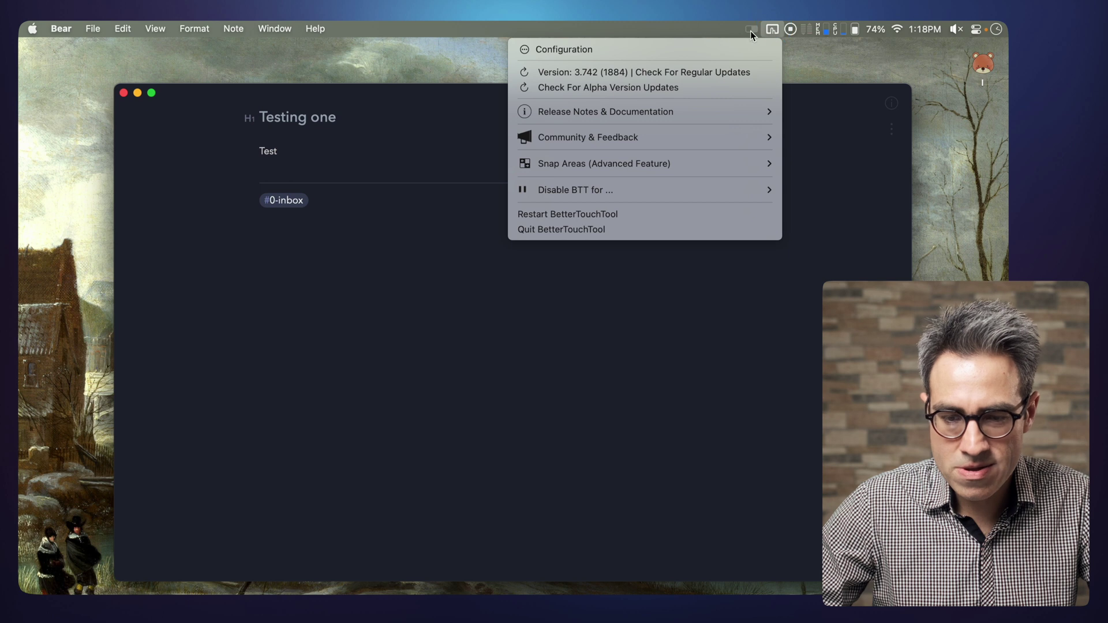
click(686, 50)
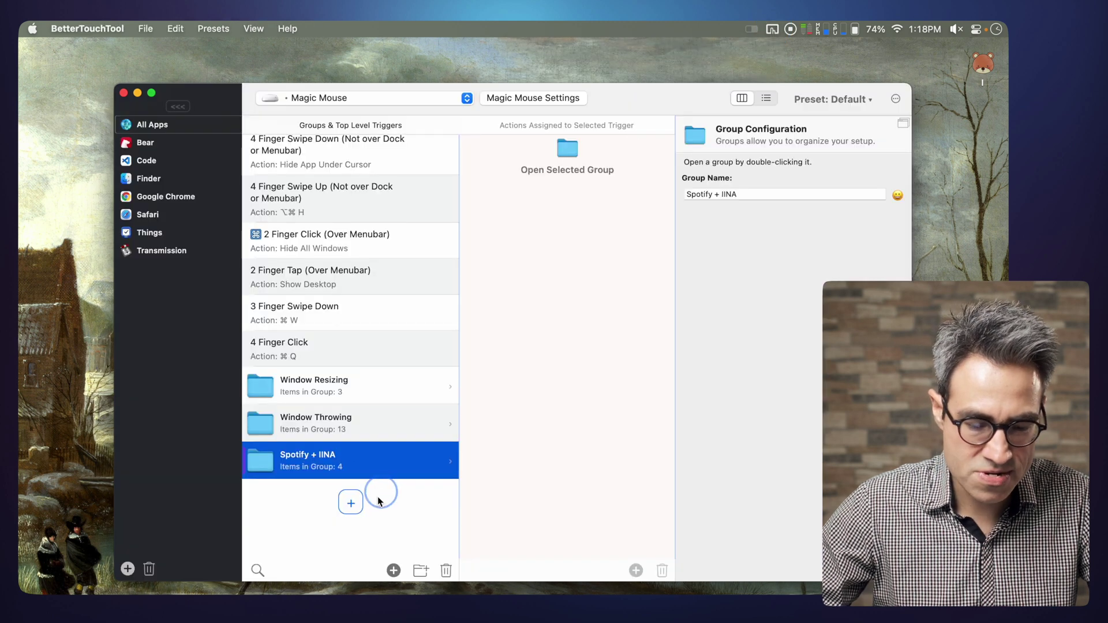
click(351, 502)
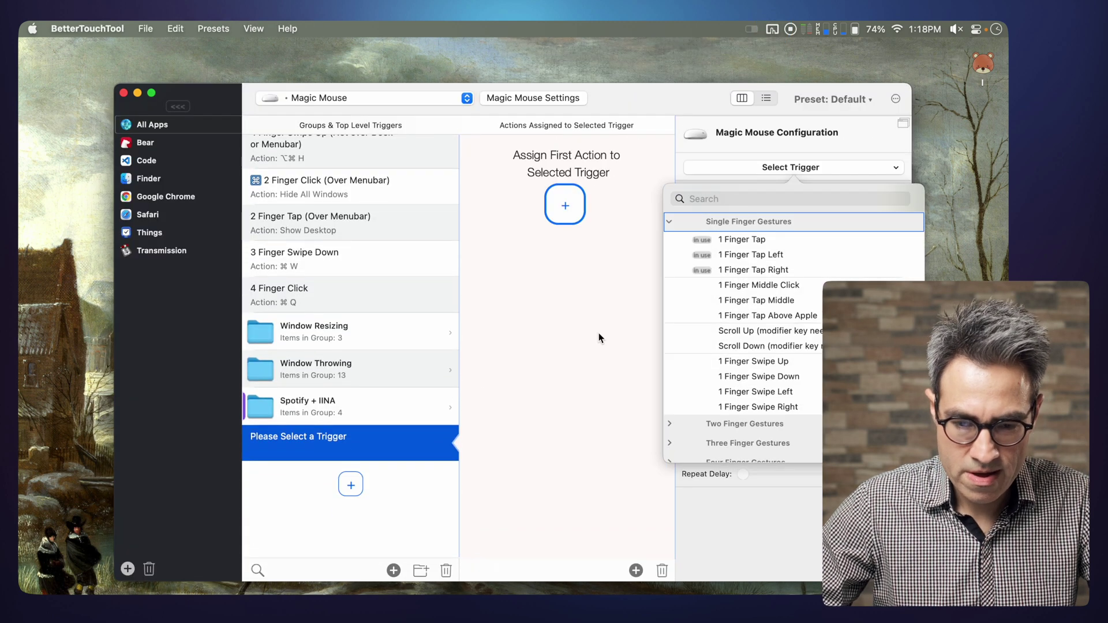
click(579, 322)
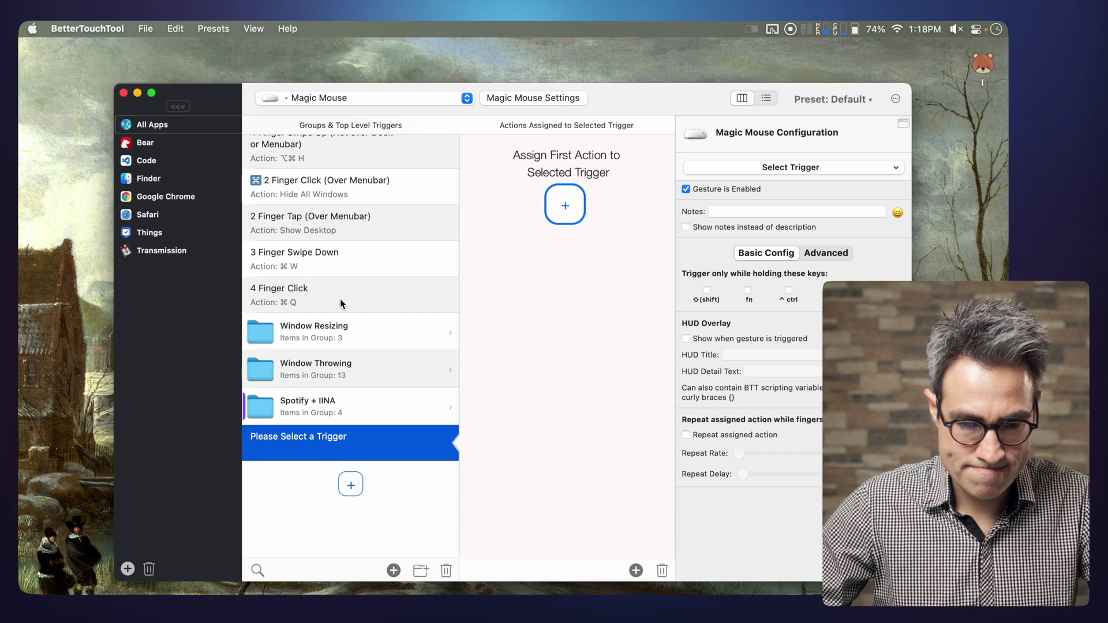
click(780, 168)
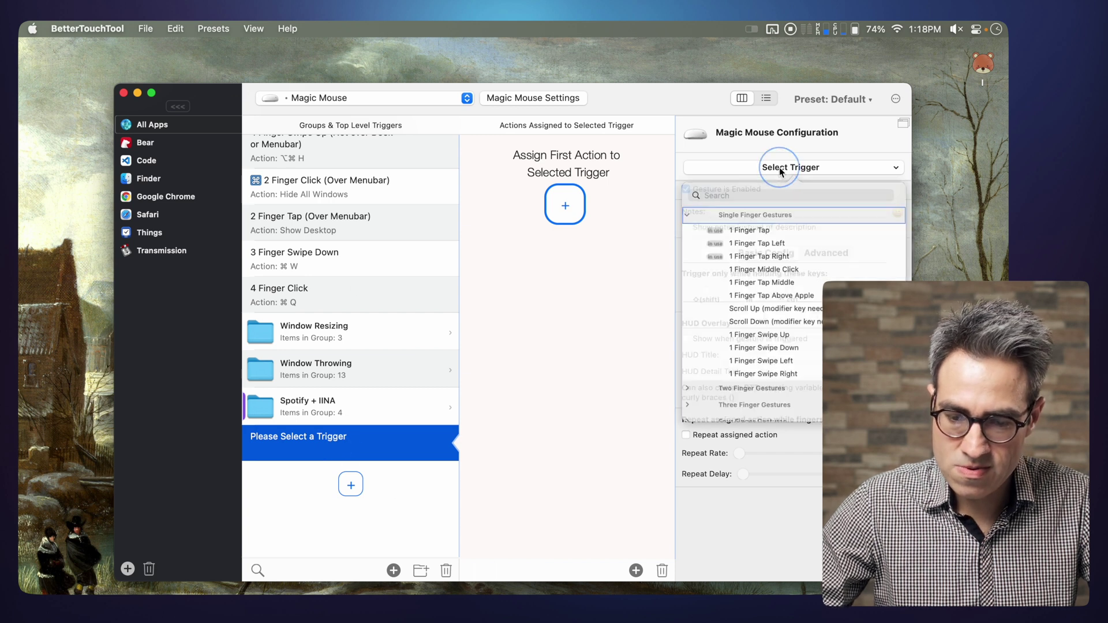
scroll(739, 323, down, 2)
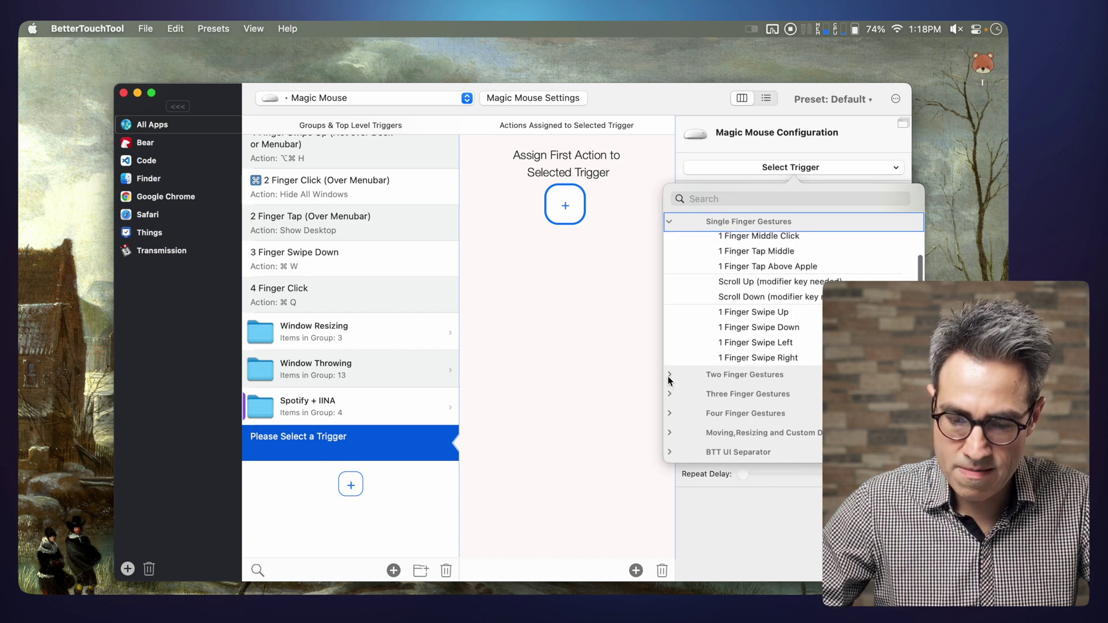
click(669, 376)
scroll(773, 369, down, 3)
click(768, 387)
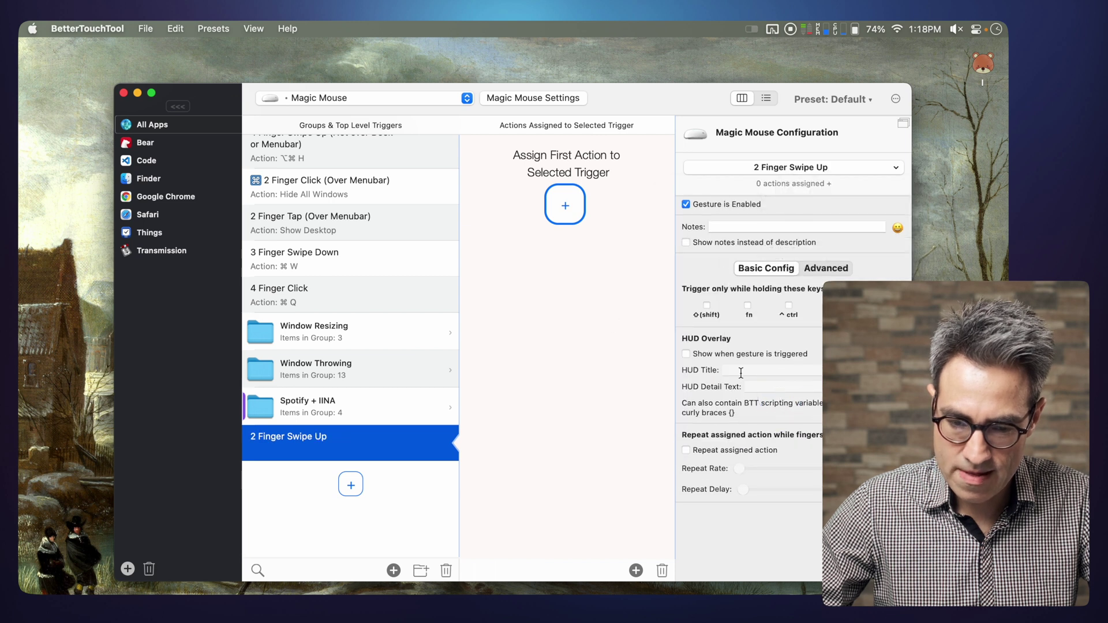
- Assign the 2 Finger Swipe Up trigger an action that sends the keyboard shortcut Control+Option+Command+P
click(571, 205)
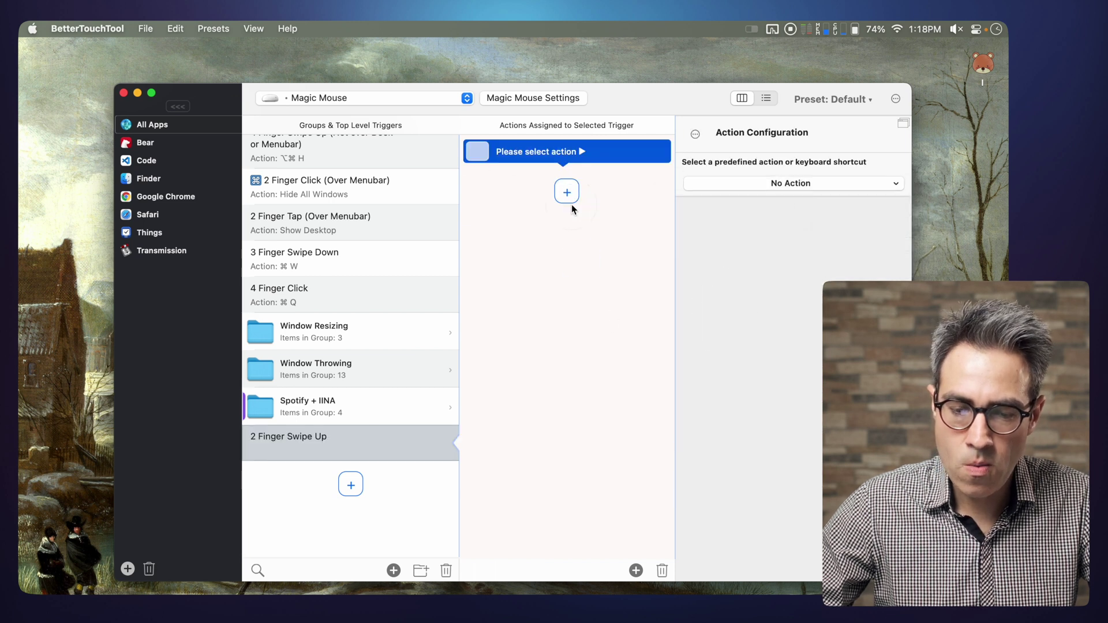
click(791, 183)
click(757, 269)
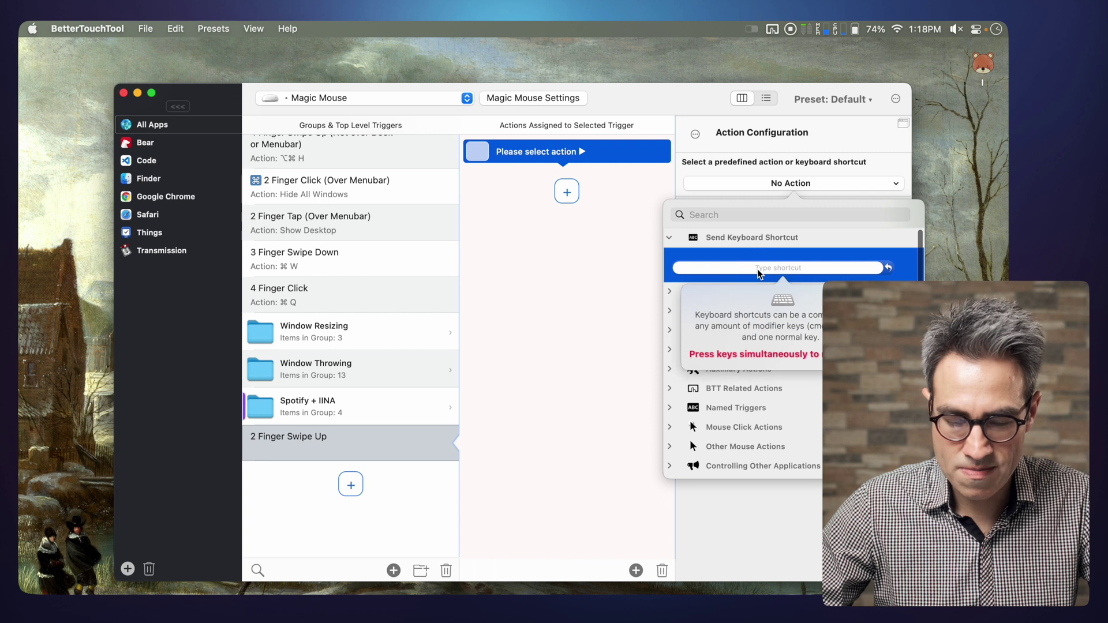
key(ctrl+alt)
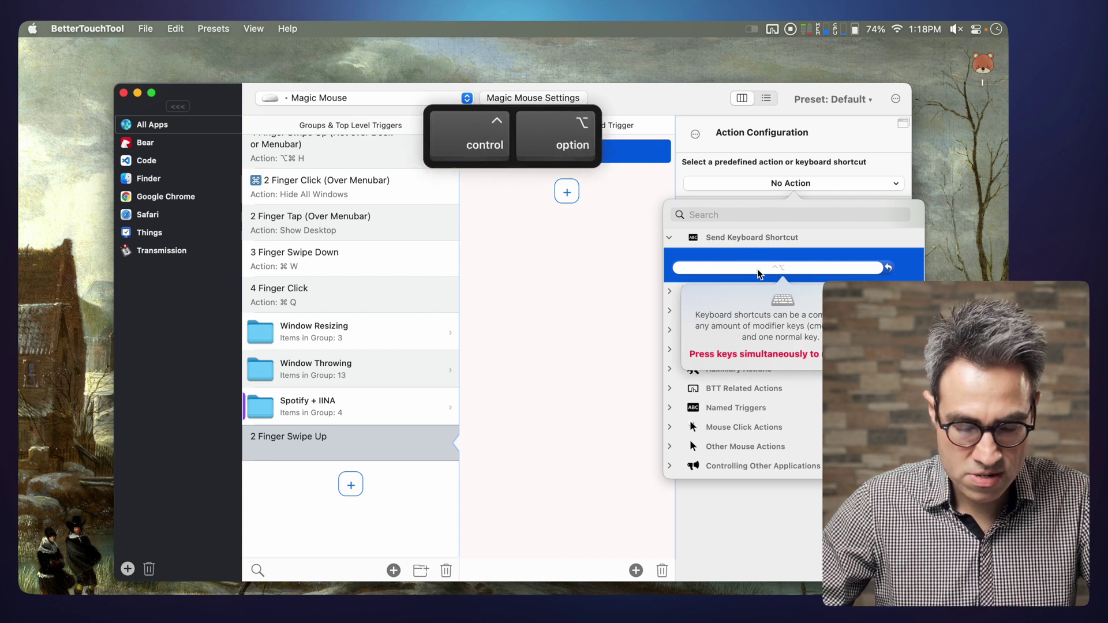
key(ctrl+alt+super+p)
click(631, 268)
- Switch to the Bear note and add the line "This is some text" below "Test", separated by a blank line
key(super+Tab)
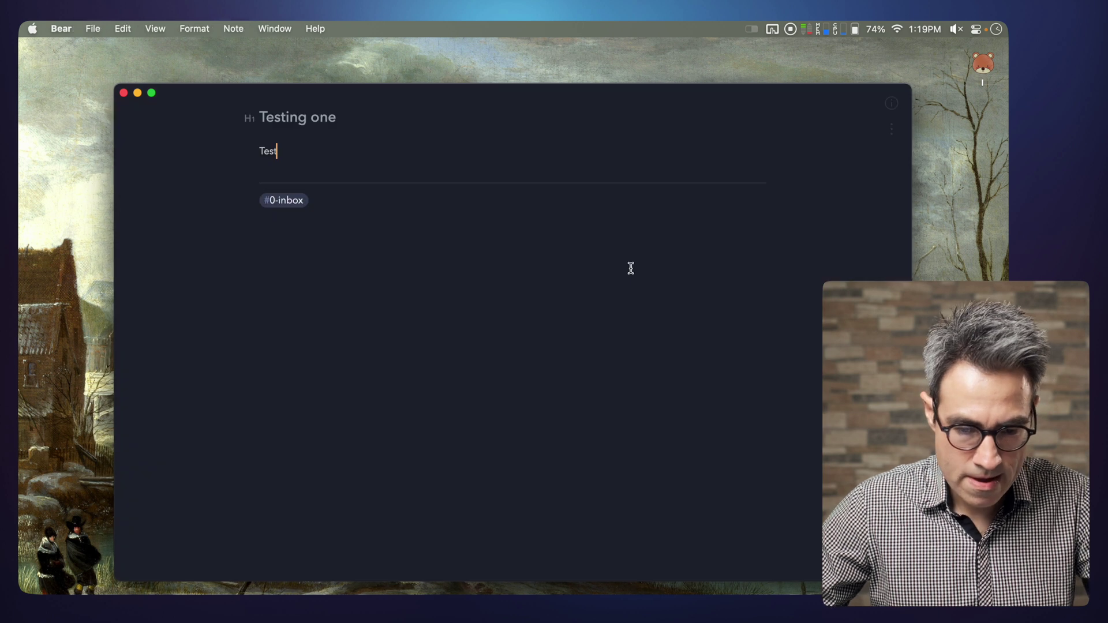
click(268, 150)
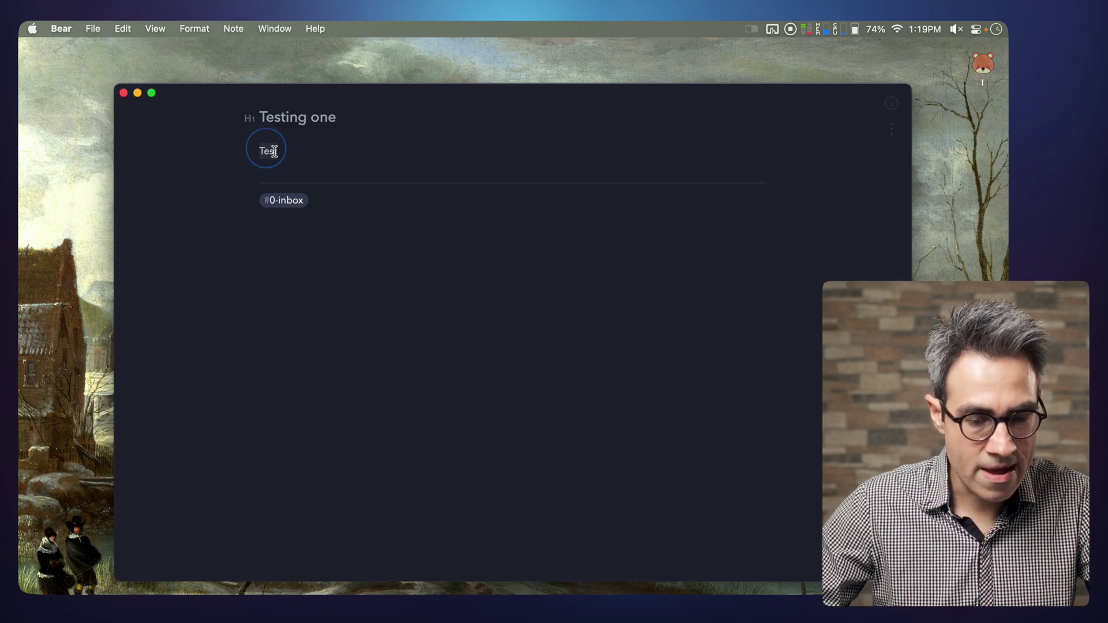
key(Return)
key(Return)
text(This is some text)
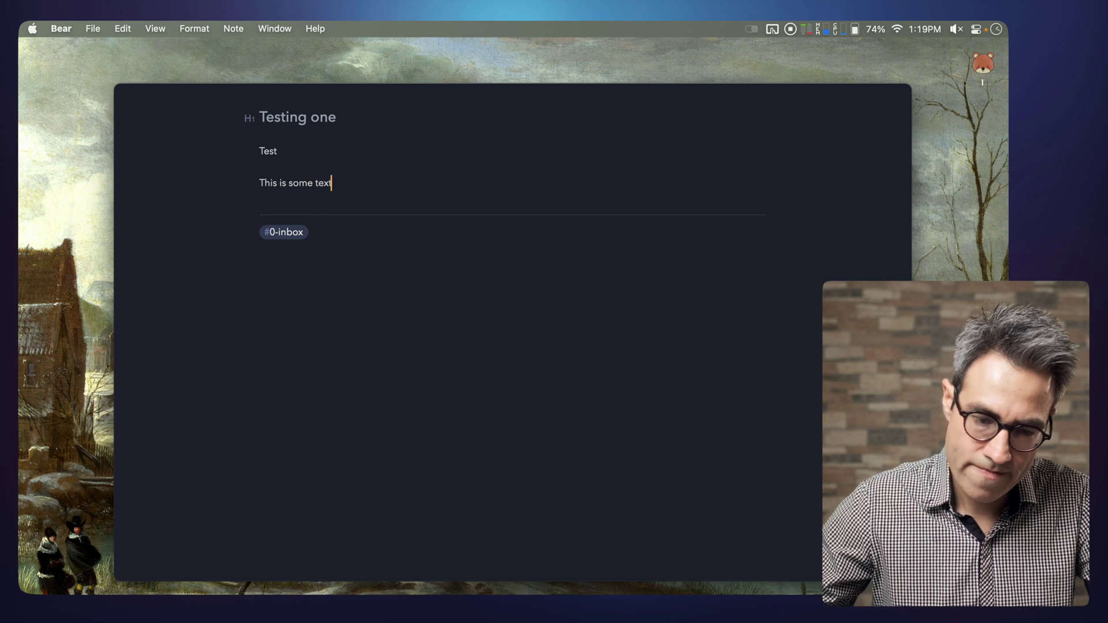
- Test the two-finger swipe up gesture by calling up PopClip on the selected line "This is some text", and deselect the line
drag(344, 183, 259, 183)
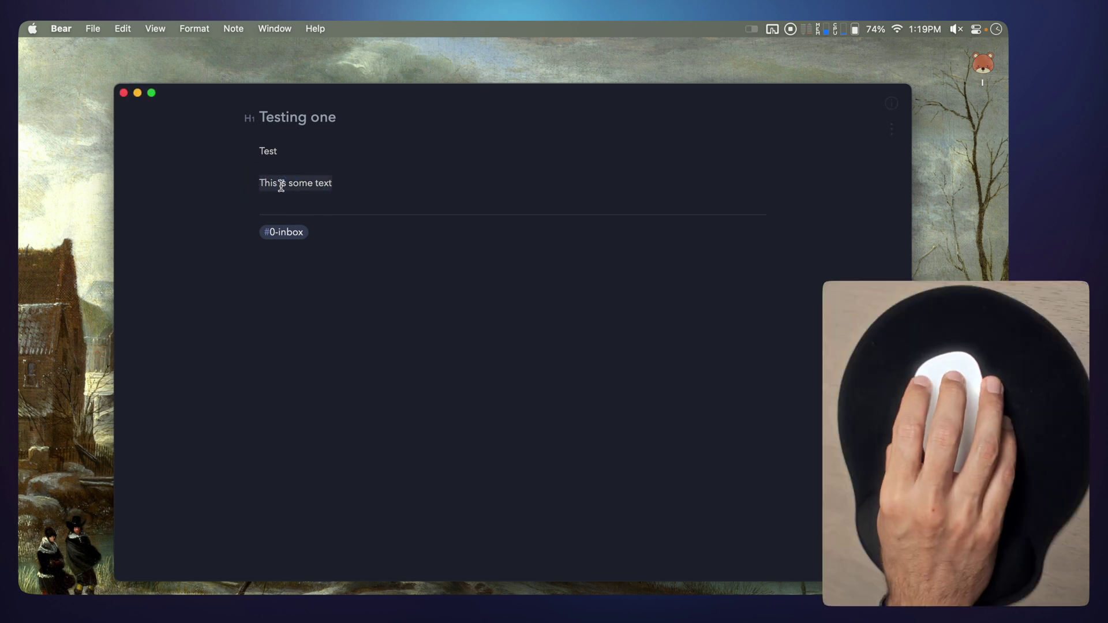
middle_click(310, 184)
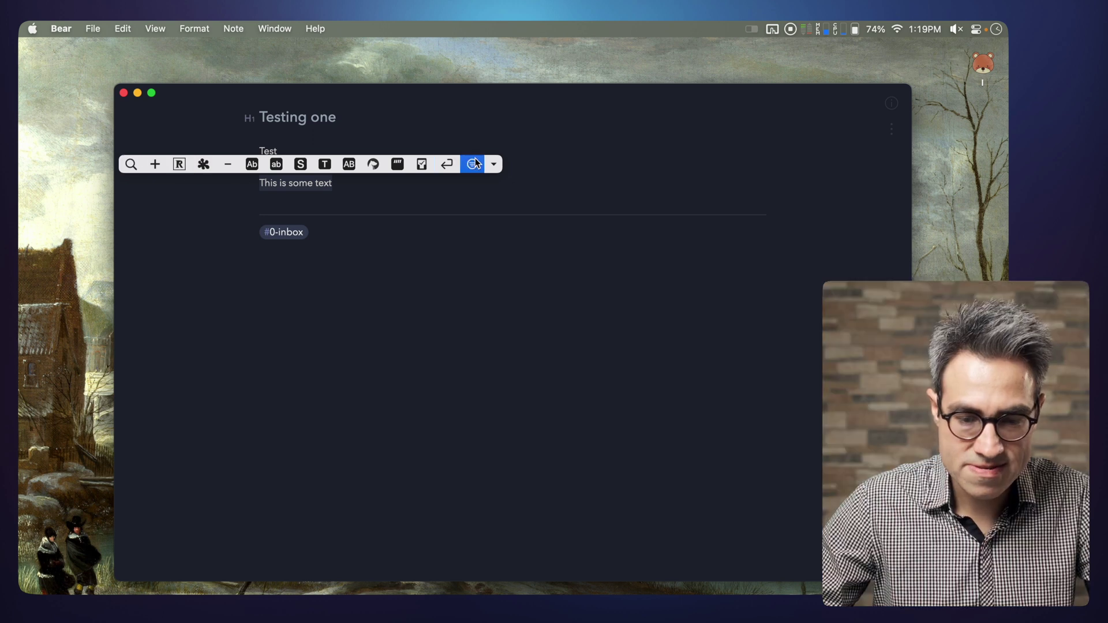
click(363, 183)
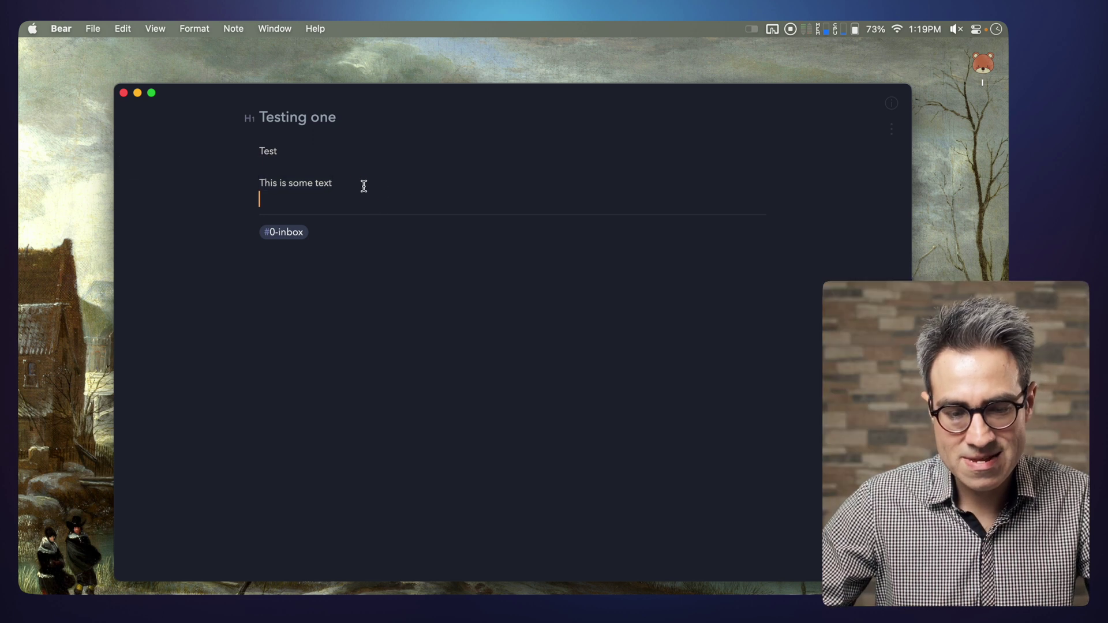
triple_click(358, 183)
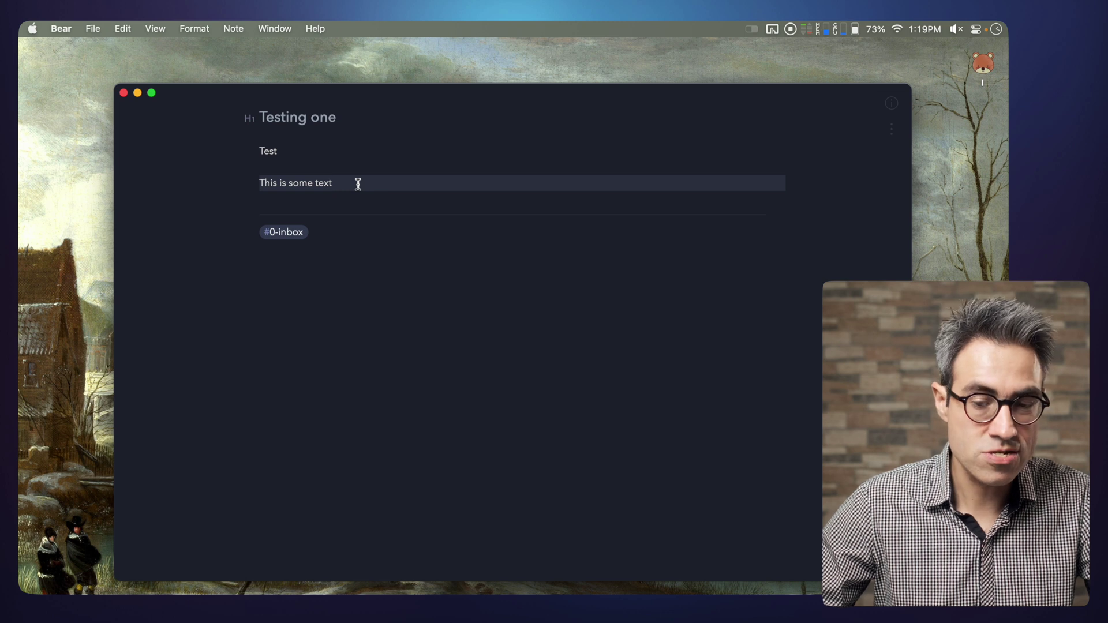
click(358, 183)
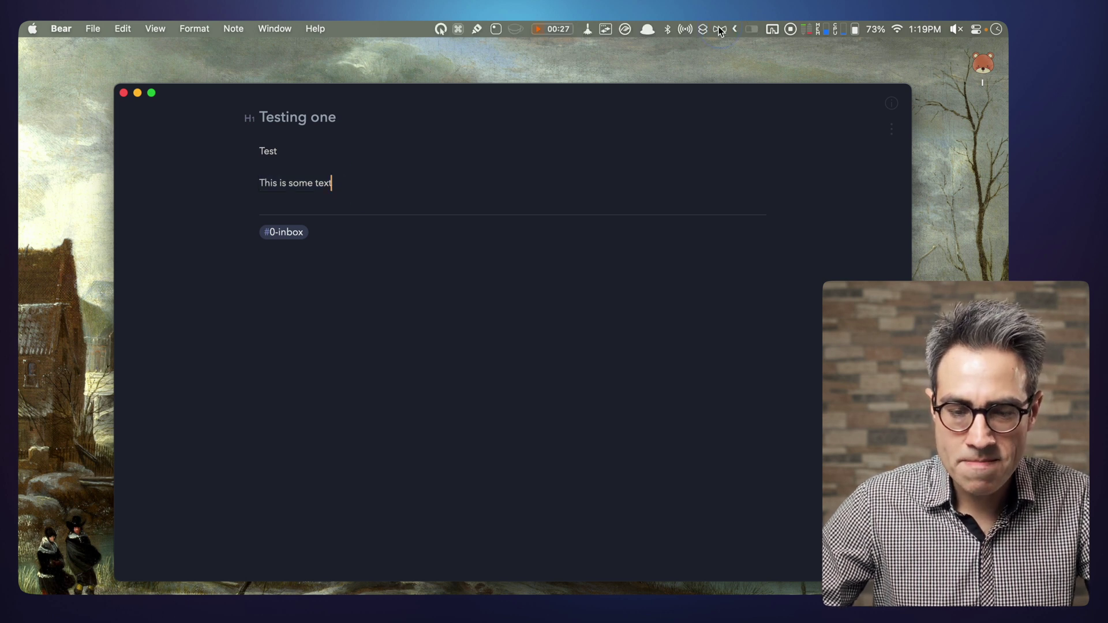
- Switch to BetterTouchTool and change the 2 Finger Swipe Up trigger's action to Send Shortcut to Specific App, under Controlling Other Applications
click(402, 30)
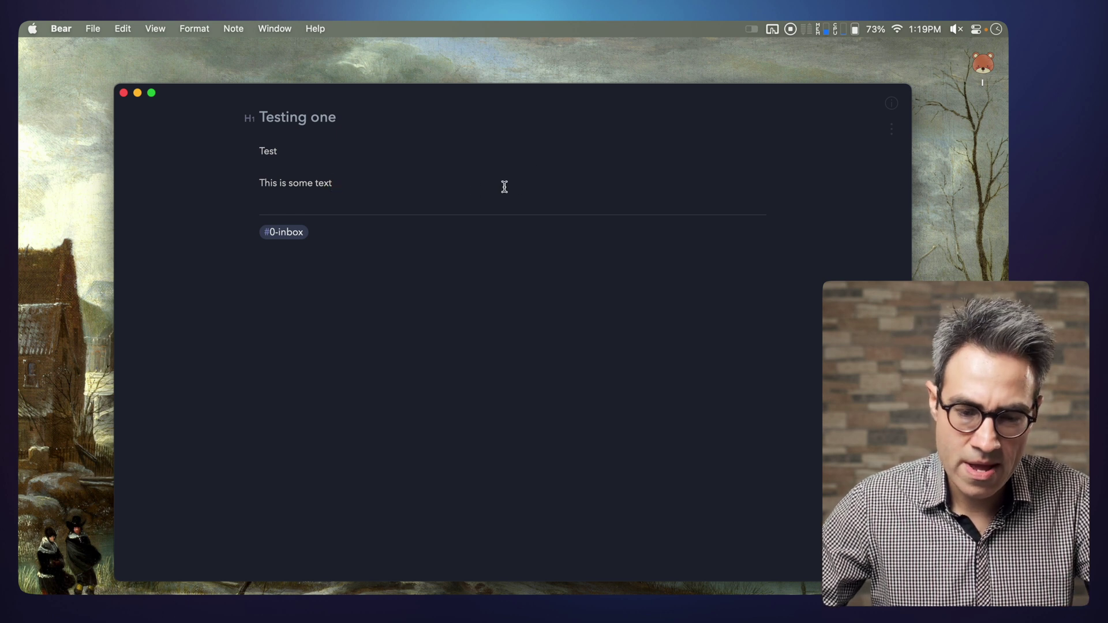
key(super+Tab)
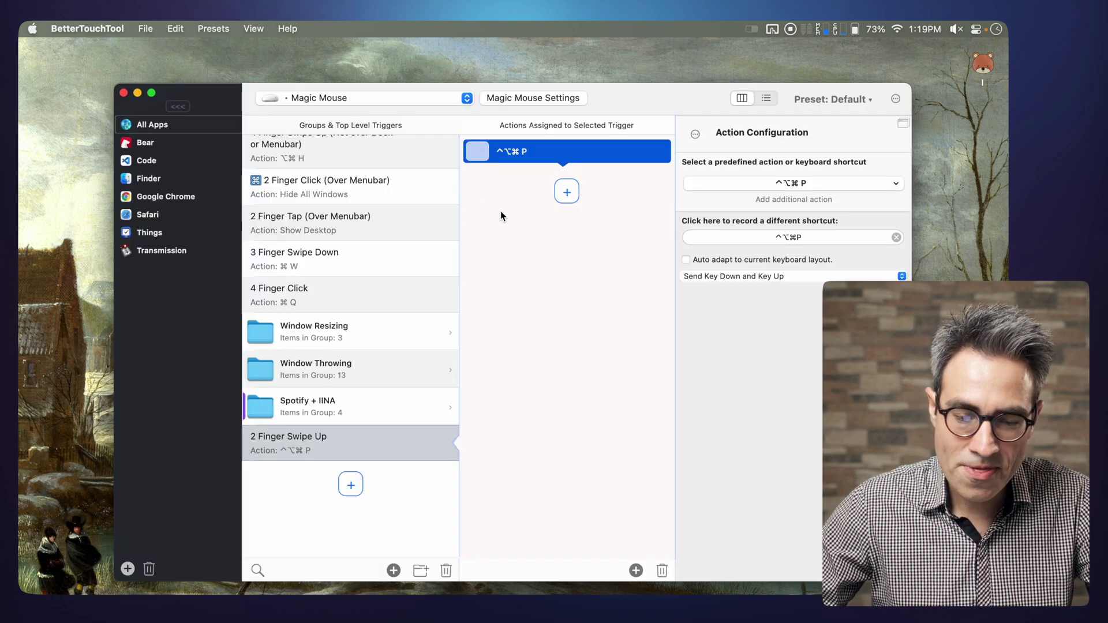
click(525, 238)
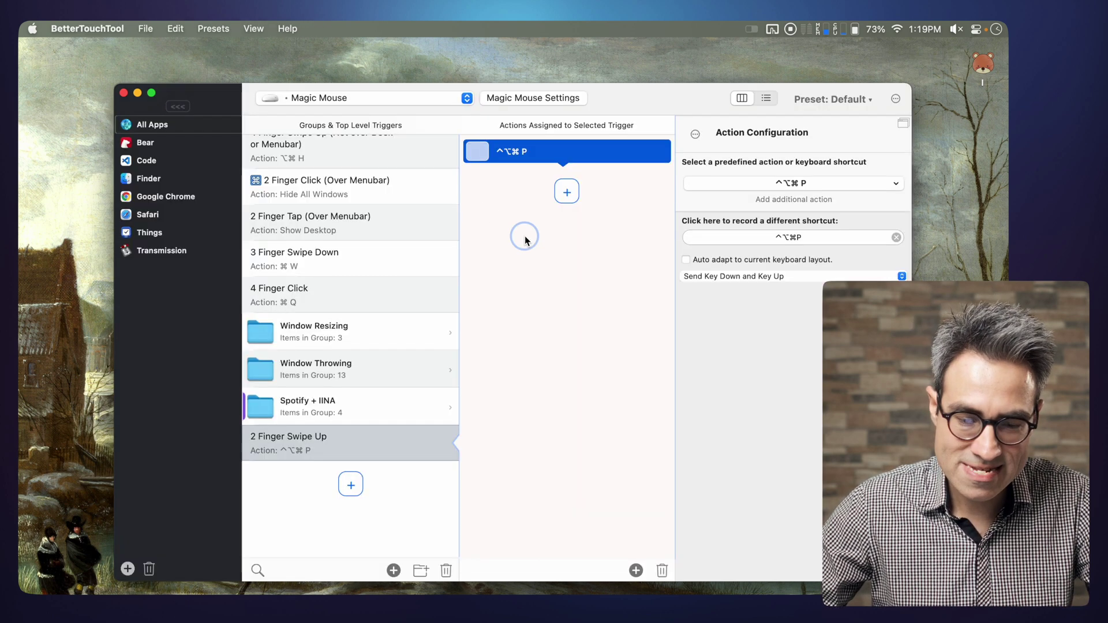
click(615, 230)
click(739, 182)
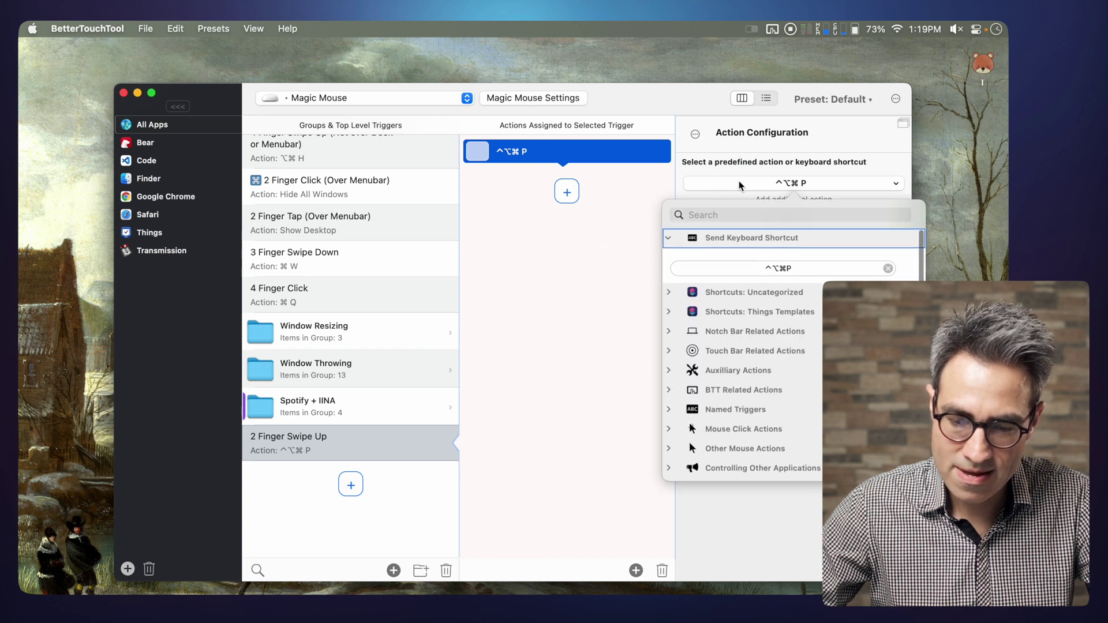
click(668, 238)
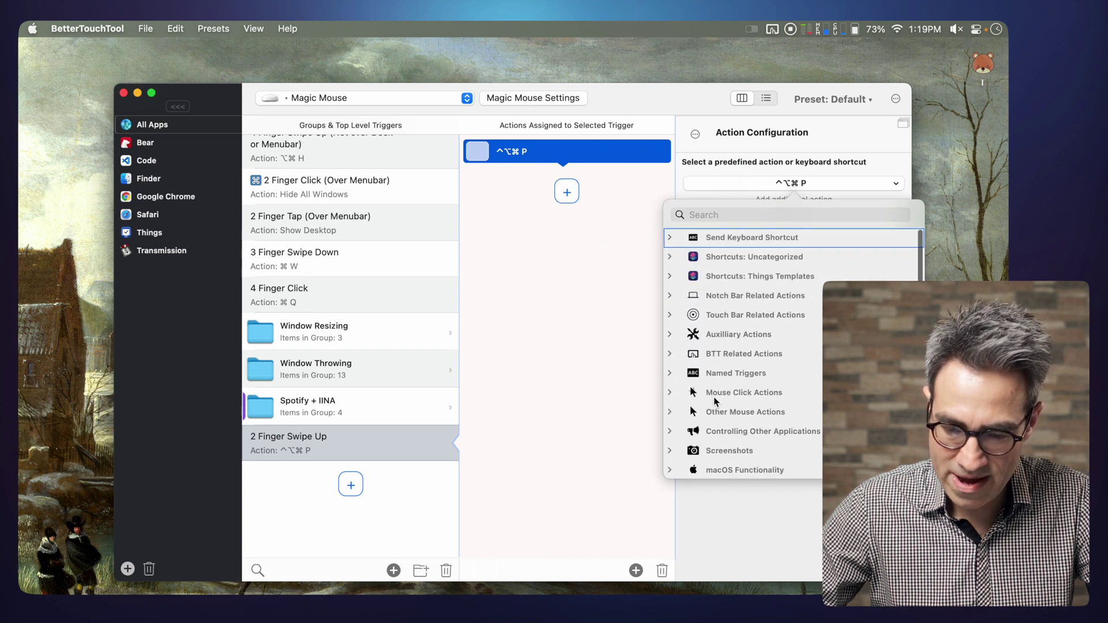
click(670, 432)
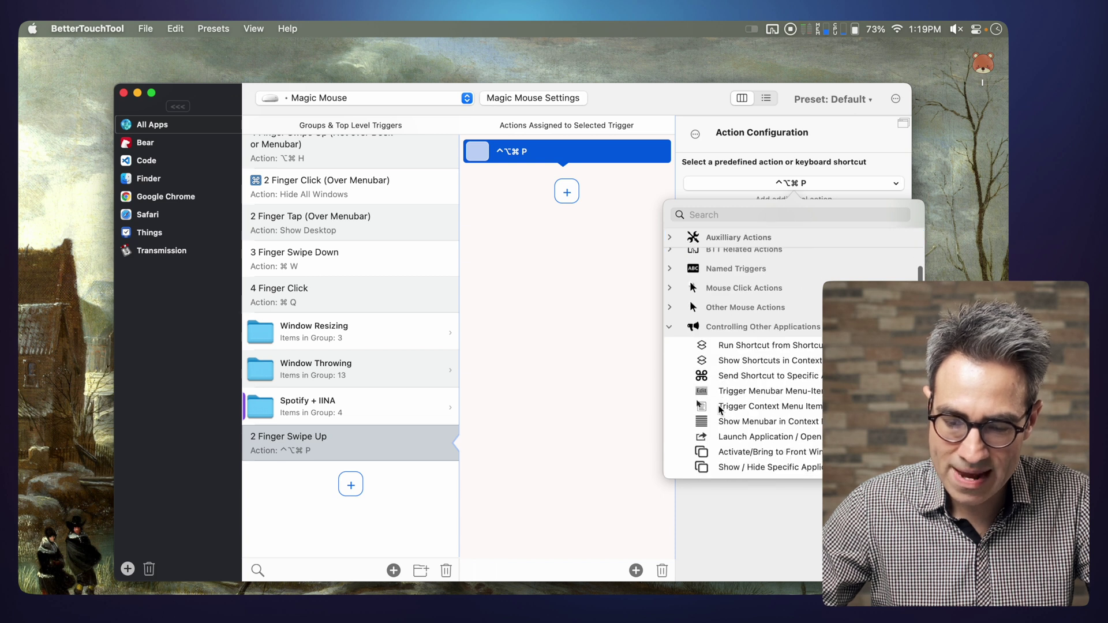
click(809, 376)
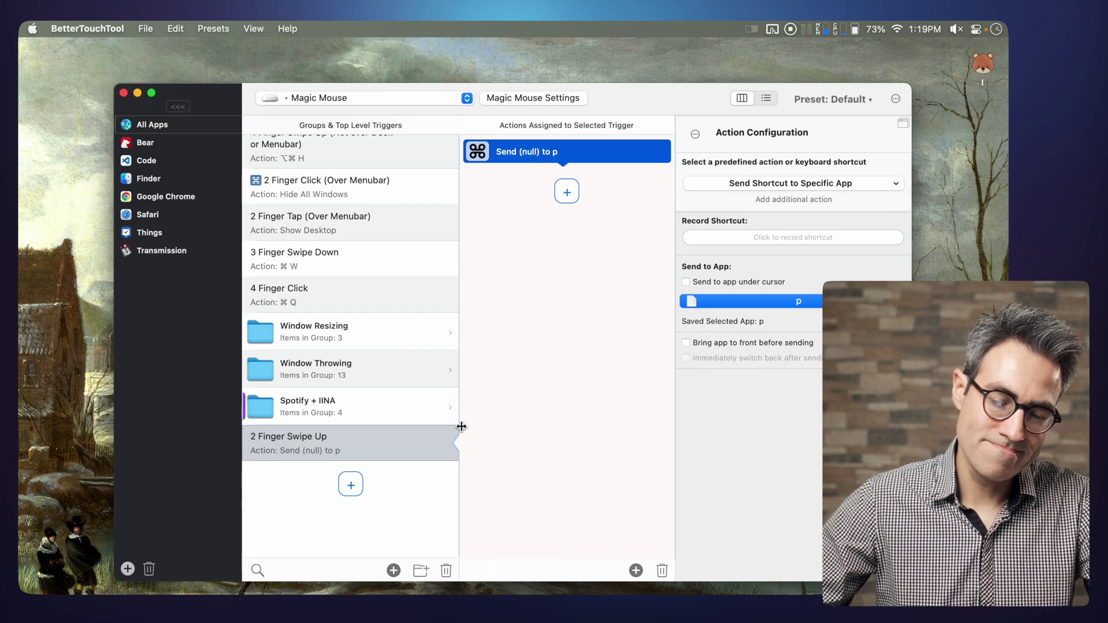
click(392, 445)
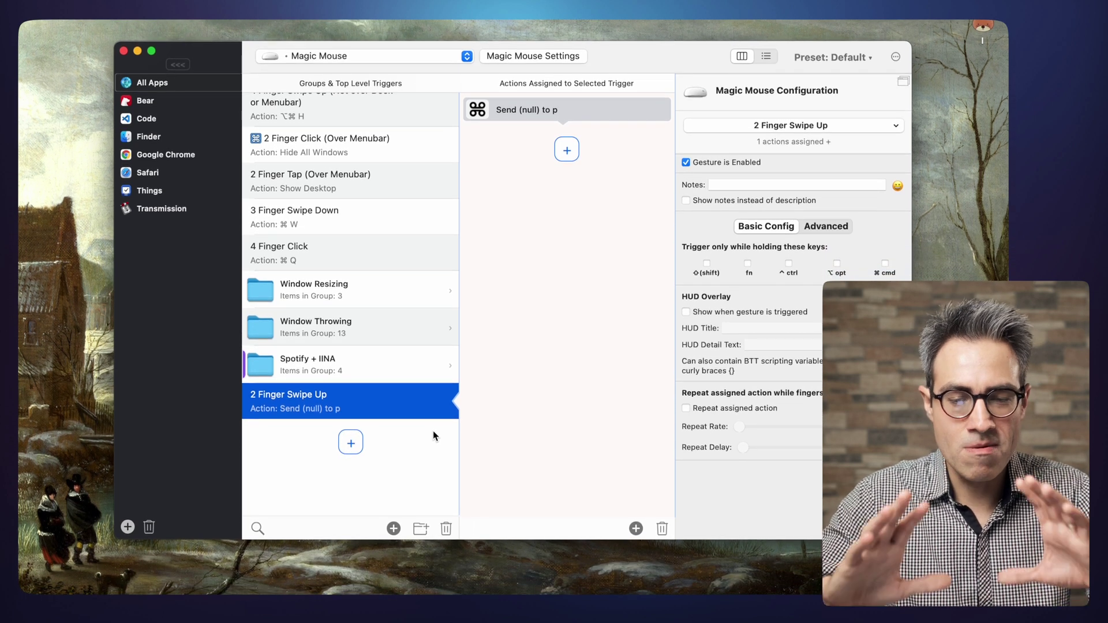
- Return to the Bear note and launch Spotify from the app launcher by searching "spot"
key(super+Tab)
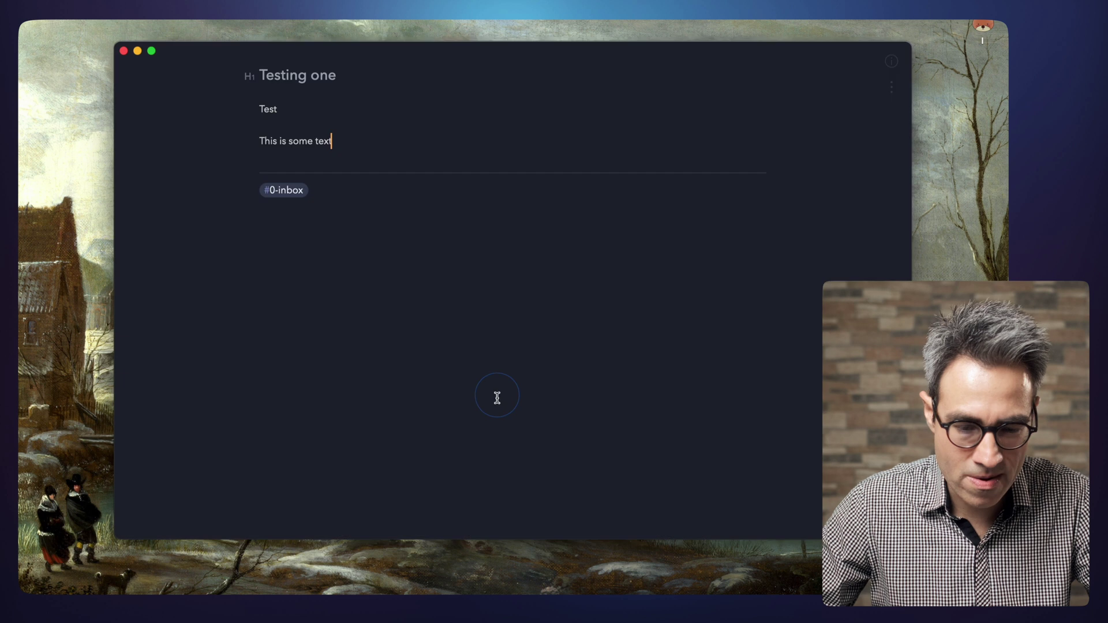
click(526, 374)
key(alt+space)
text(spot)
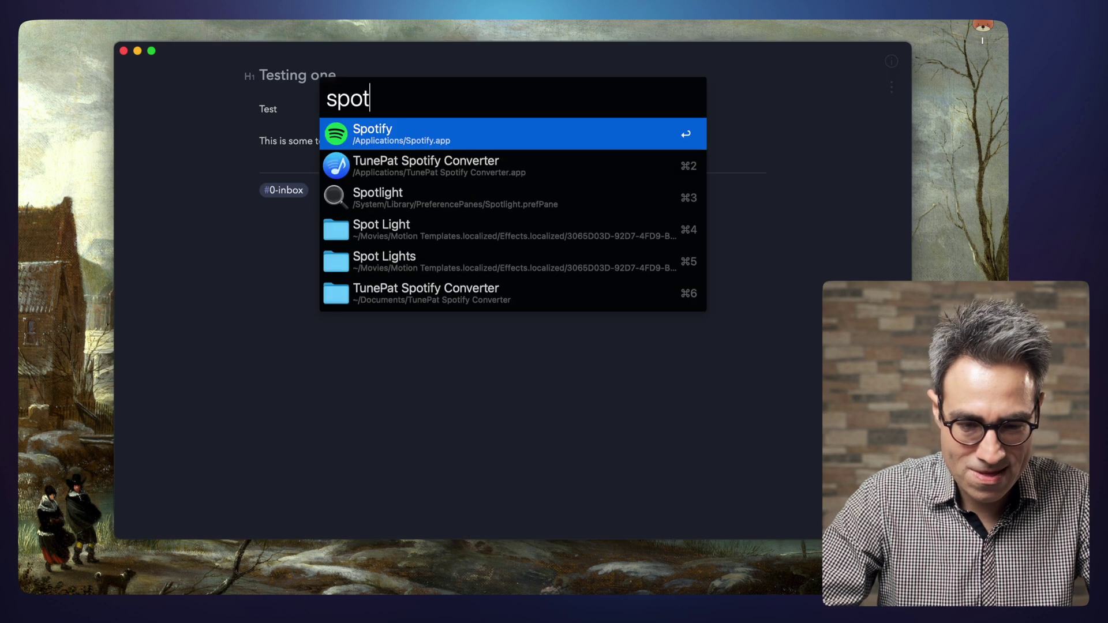
key(Return)
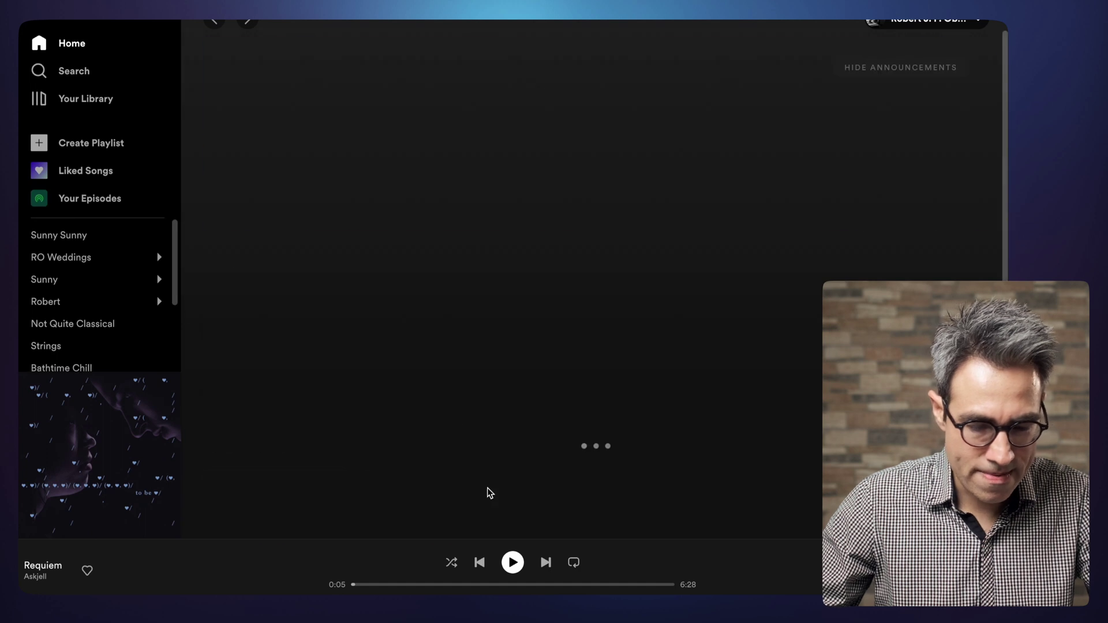
- Bring the Bear note in front of Spotify, and start and pause the music with the Magic Mouse gesture
key(alt+Tab)
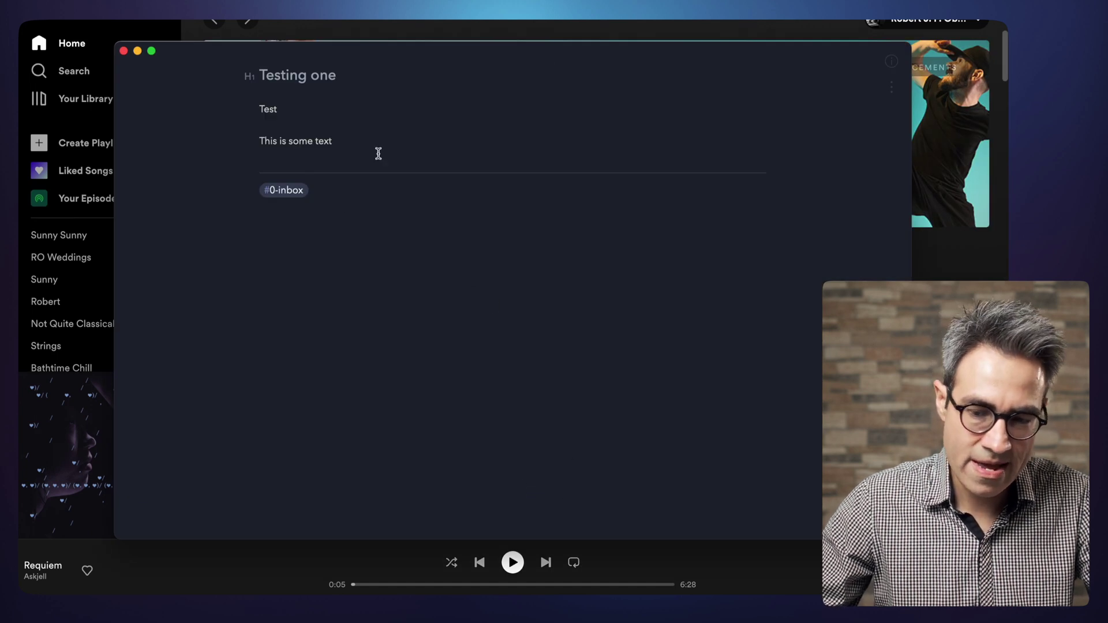
click(493, 158)
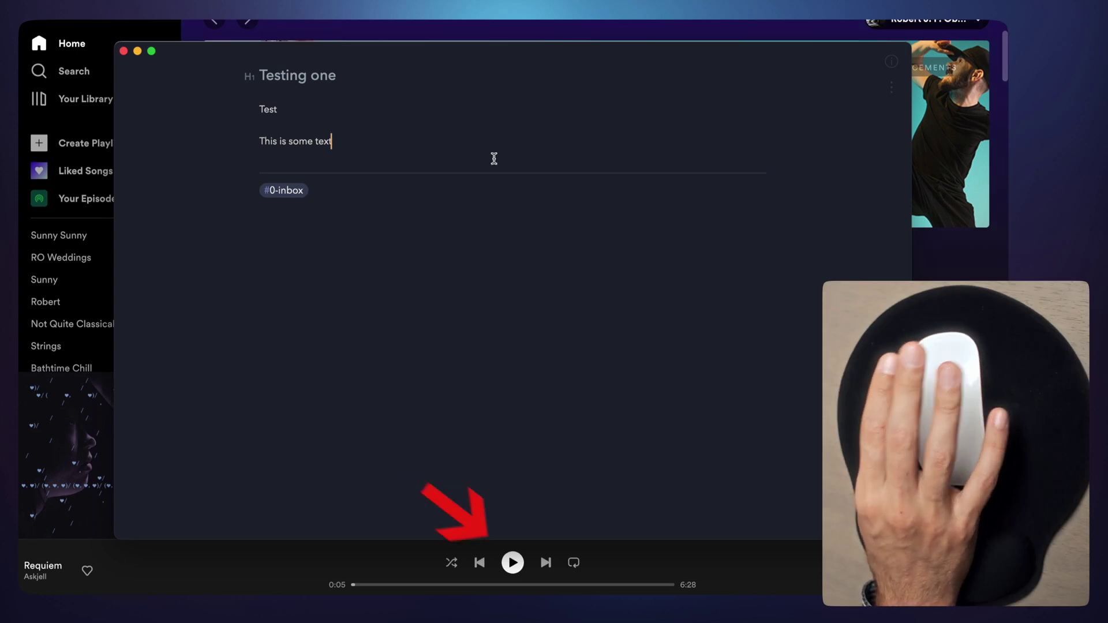
key(XF86AudioPlay)
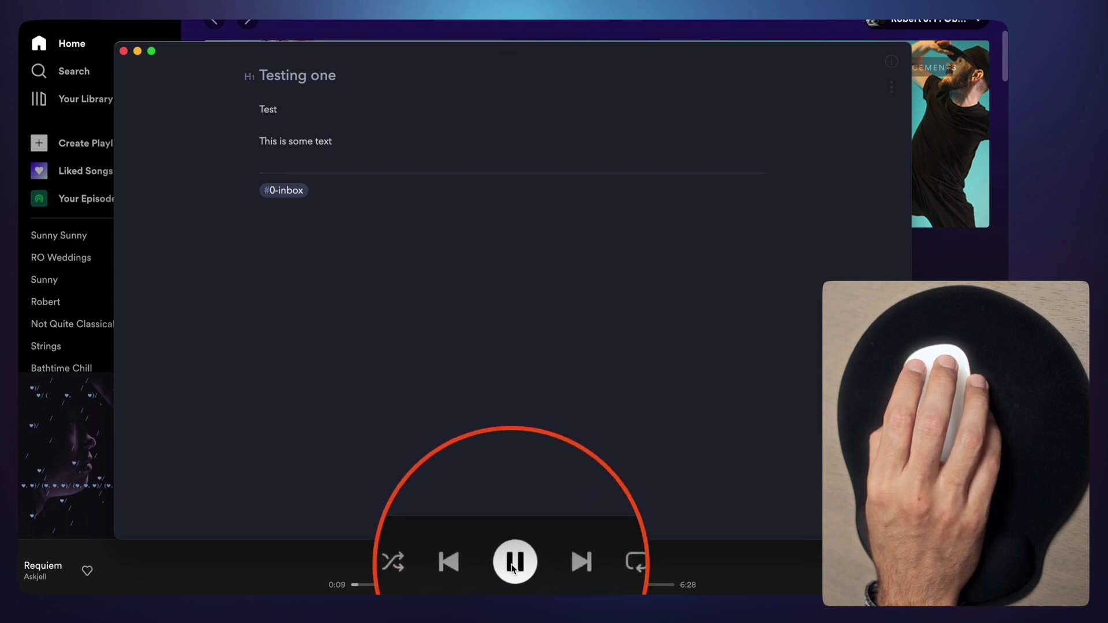
key(fn)
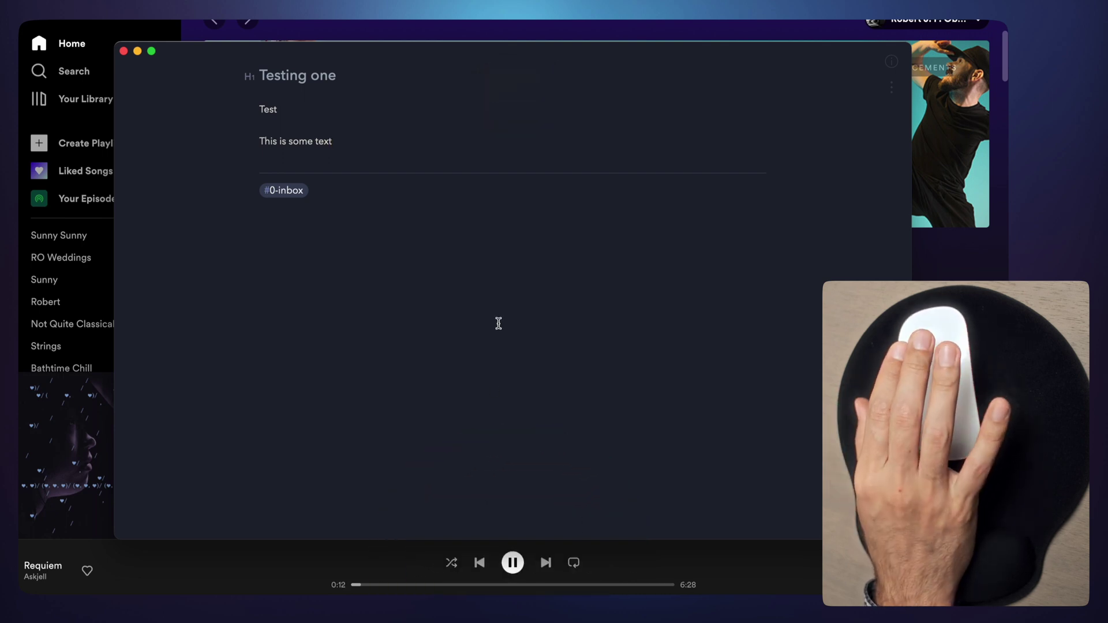
key(XF86AudioPlay)
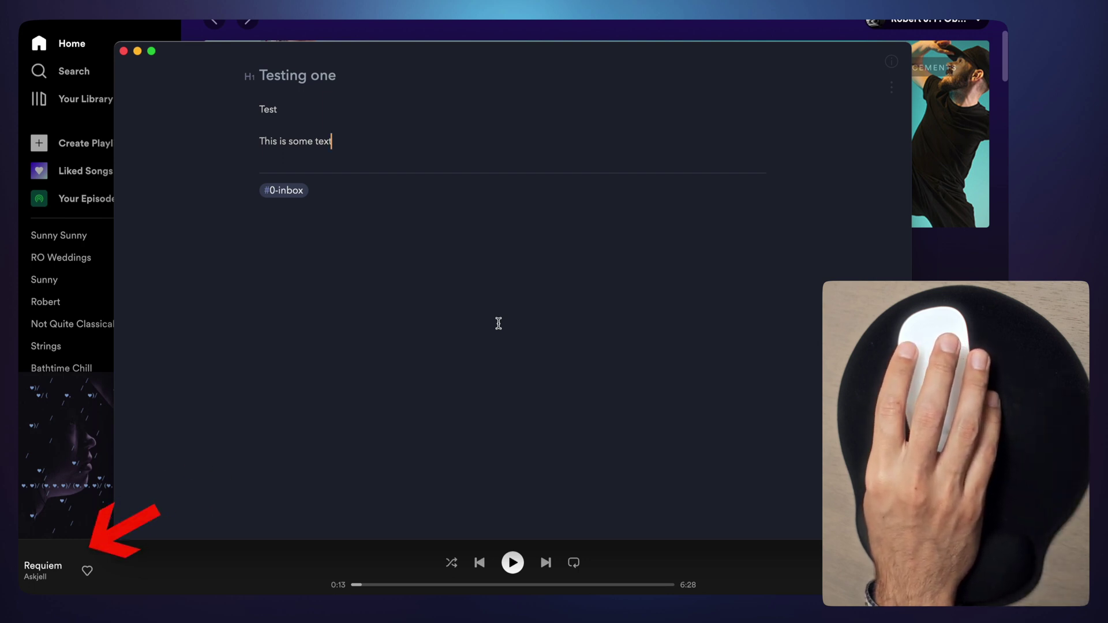
- Use the Magic Mouse gestures over Bear to skip Spotify forward and back between tracks, and toggle playback
key(XF86AudioNext)
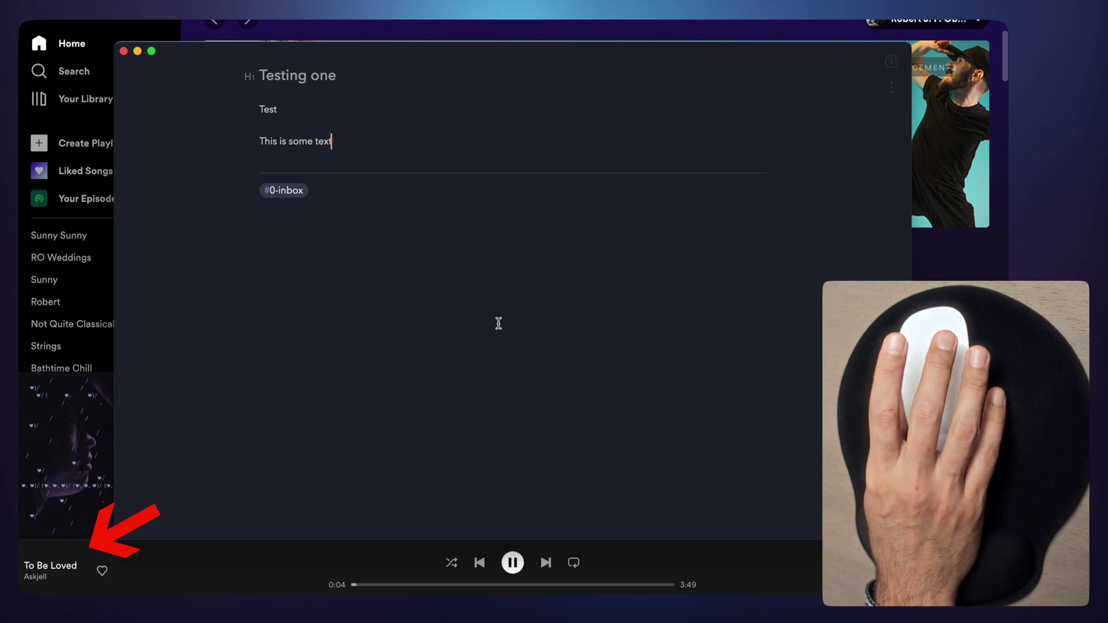
key(XF86AudioPrev)
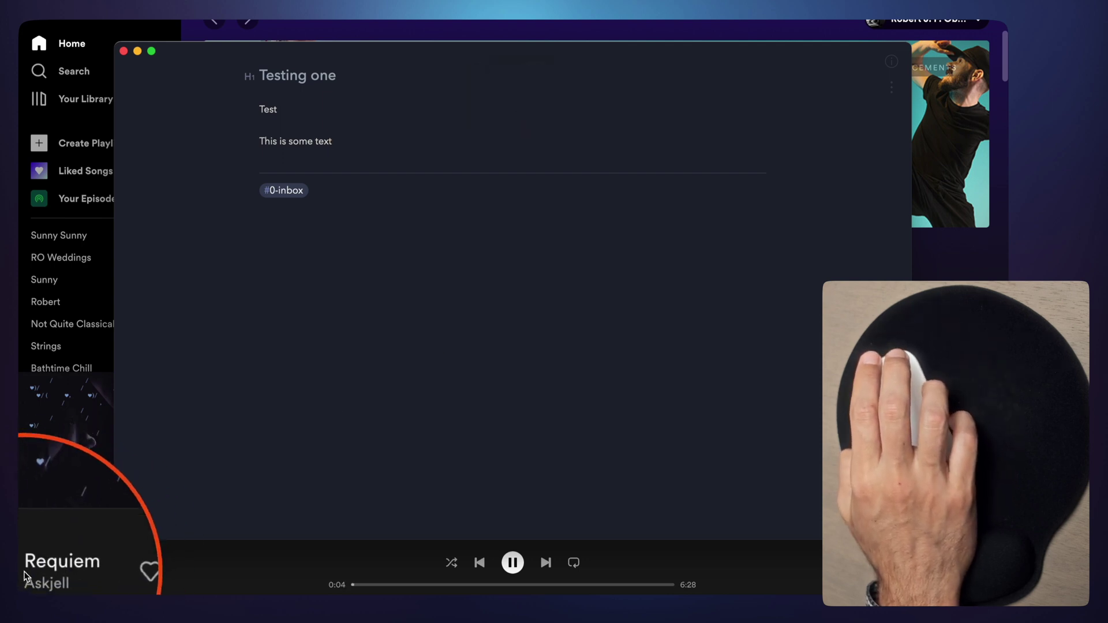
key(fn)
key(XF86AudioNext)
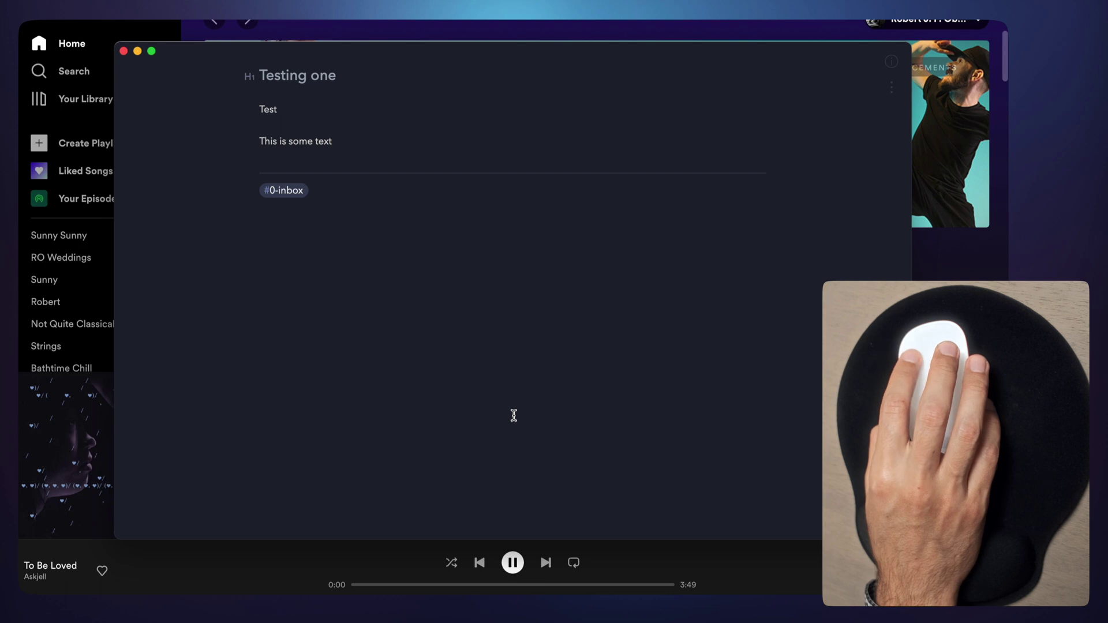
key(XF86AudioNext)
key(XF86AudioPrev)
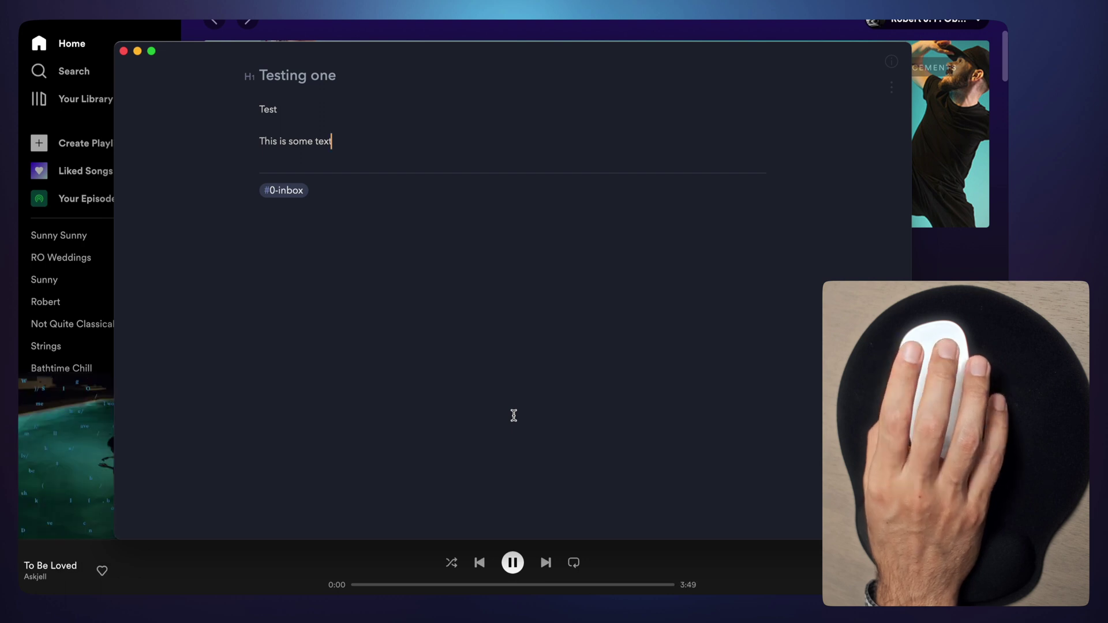
key(XF86AudioPlay)
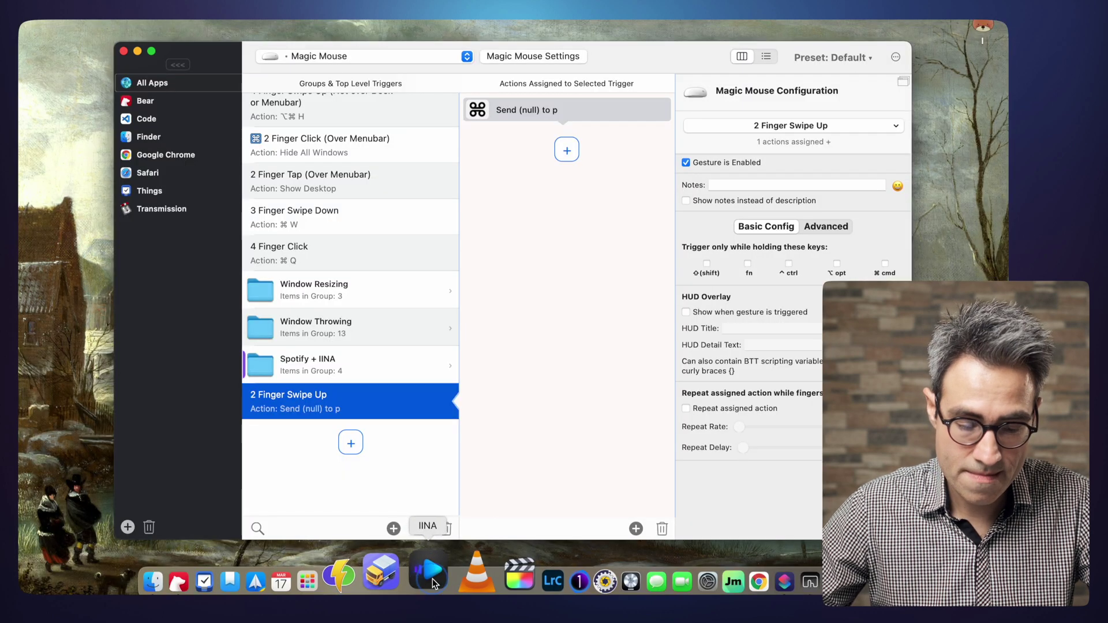
- Open IINA, resume "7 - Key Projects Broken Manual.mp4", jump to about 2:05 and pause the video
click(422, 575)
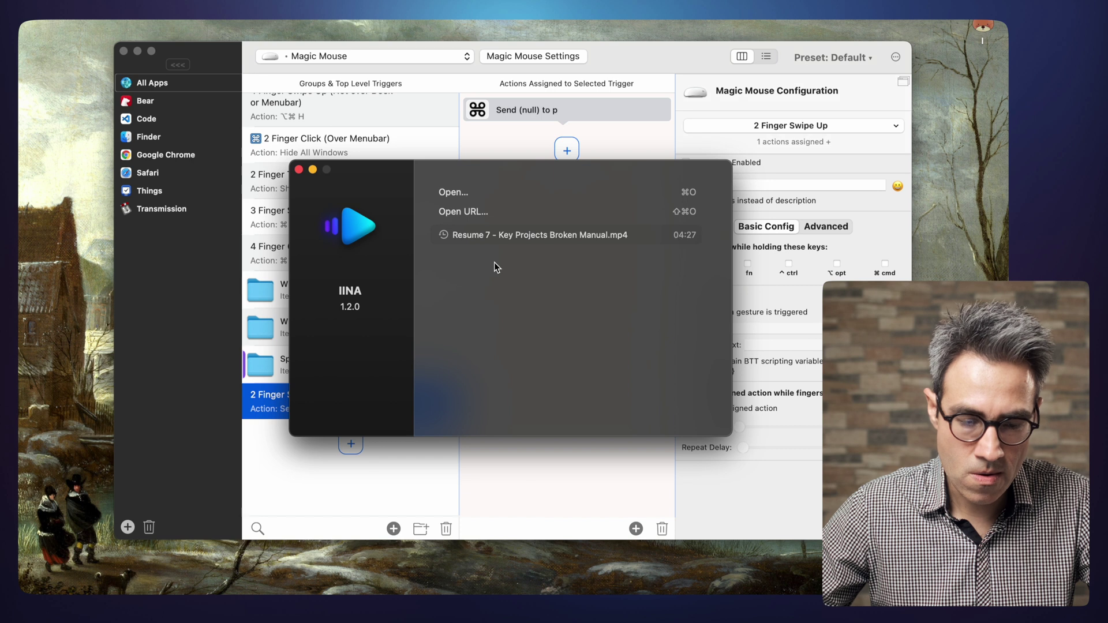
click(504, 237)
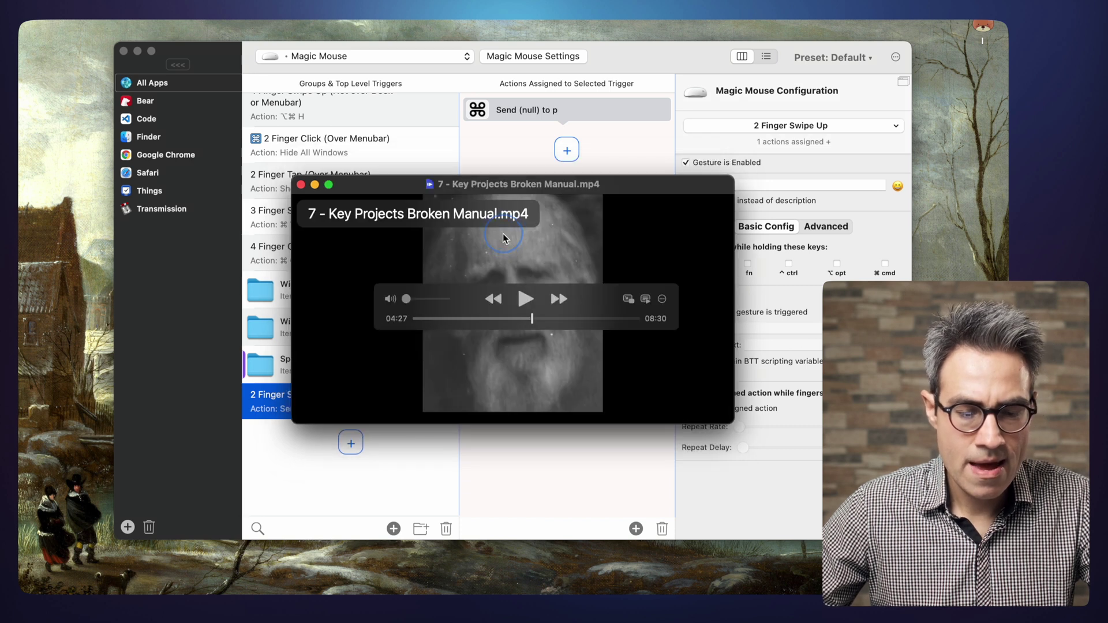
click(478, 318)
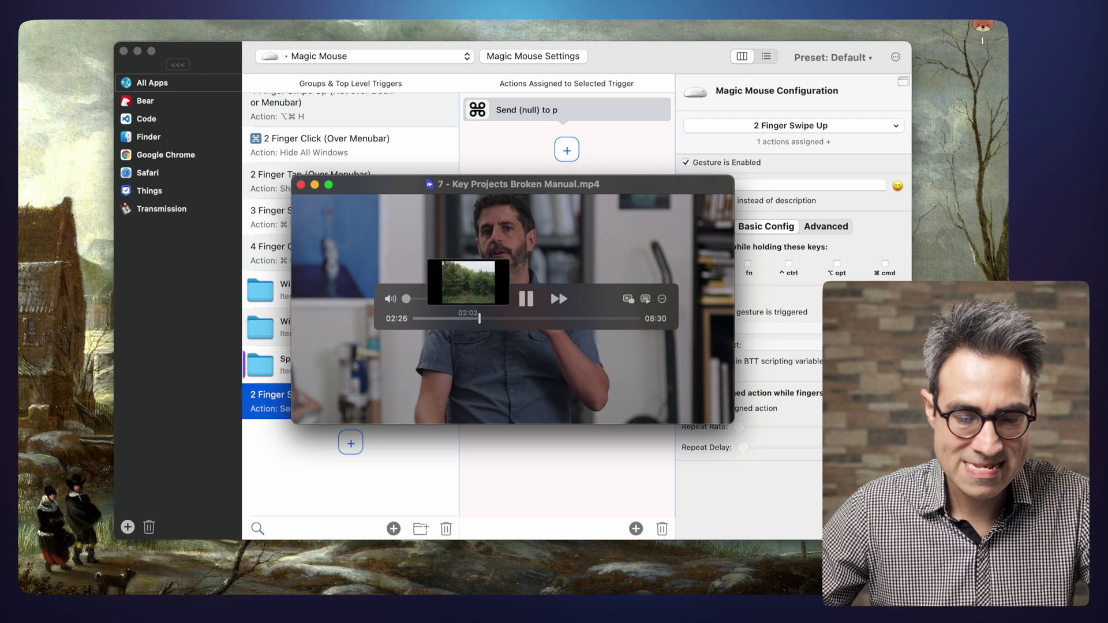
click(469, 319)
key(space)
click(474, 386)
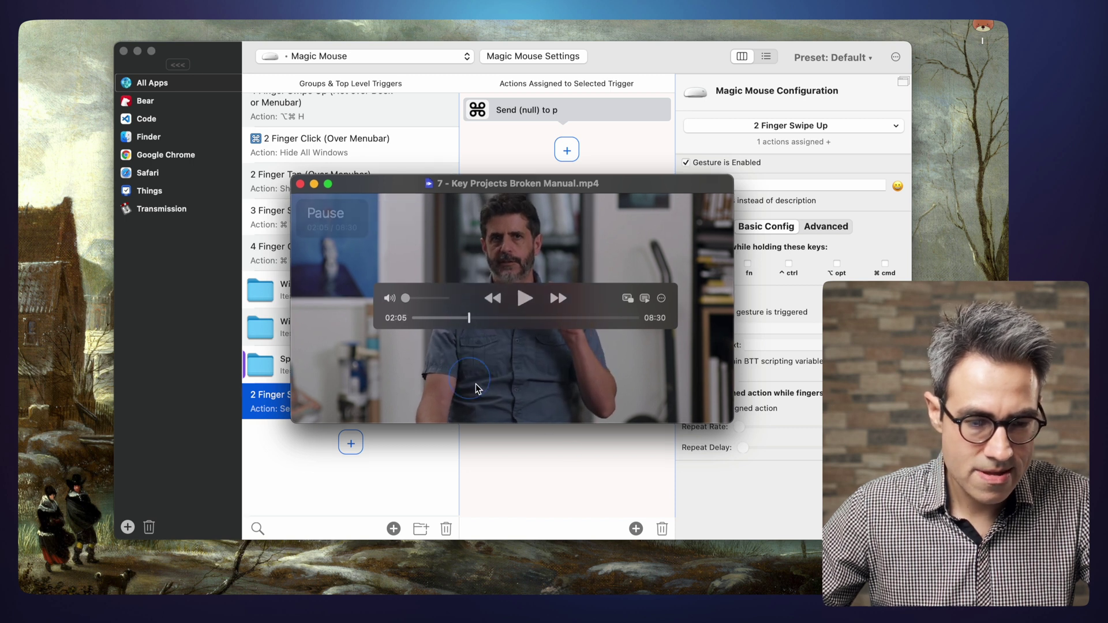
- Look up the Enter Picture-in-Picture command and its keyboard shortcut in IINA's video commands
click(151, 21)
mouse_move(203, 21)
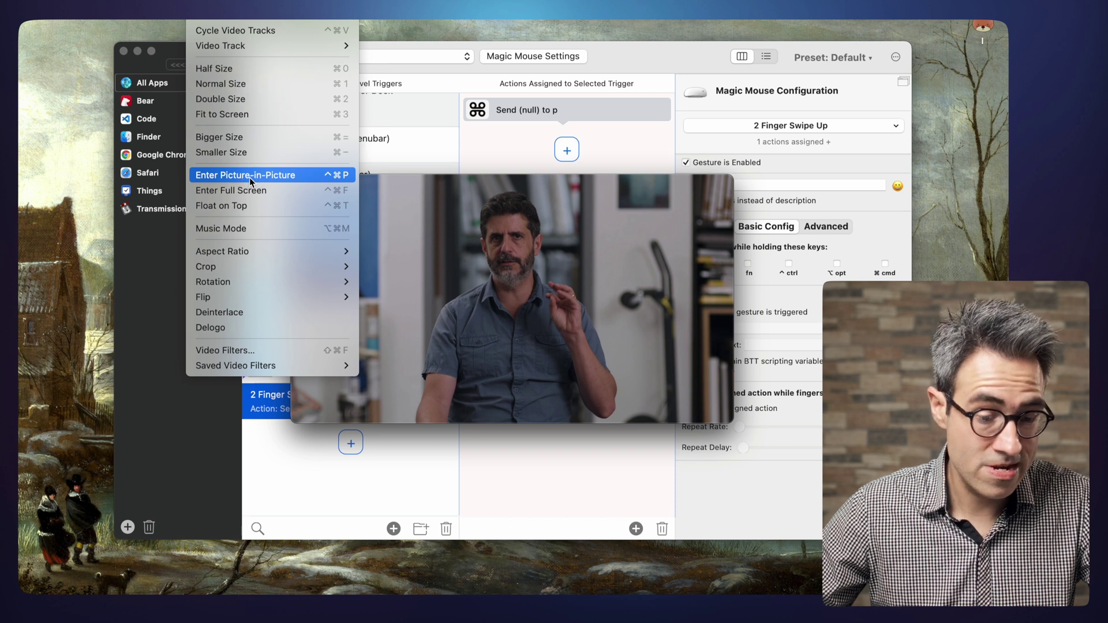
click(341, 178)
- With BetterTouchTool in front, use the Magic Mouse gesture to send the IINA video into picture-in-picture and back, twice
click(546, 459)
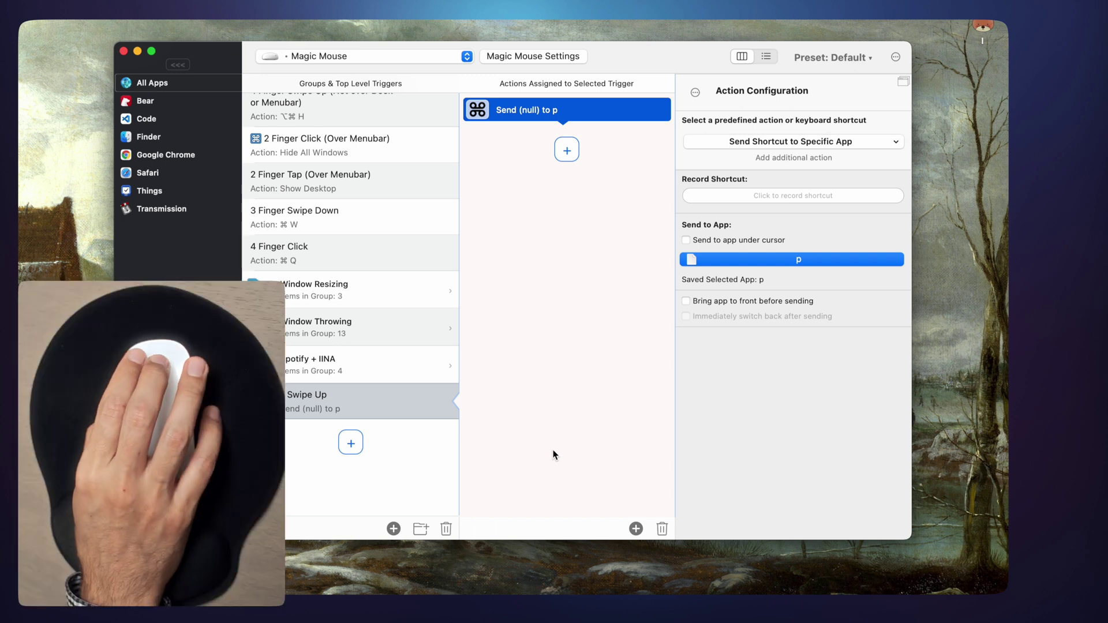
scroll(556, 452, up, 1)
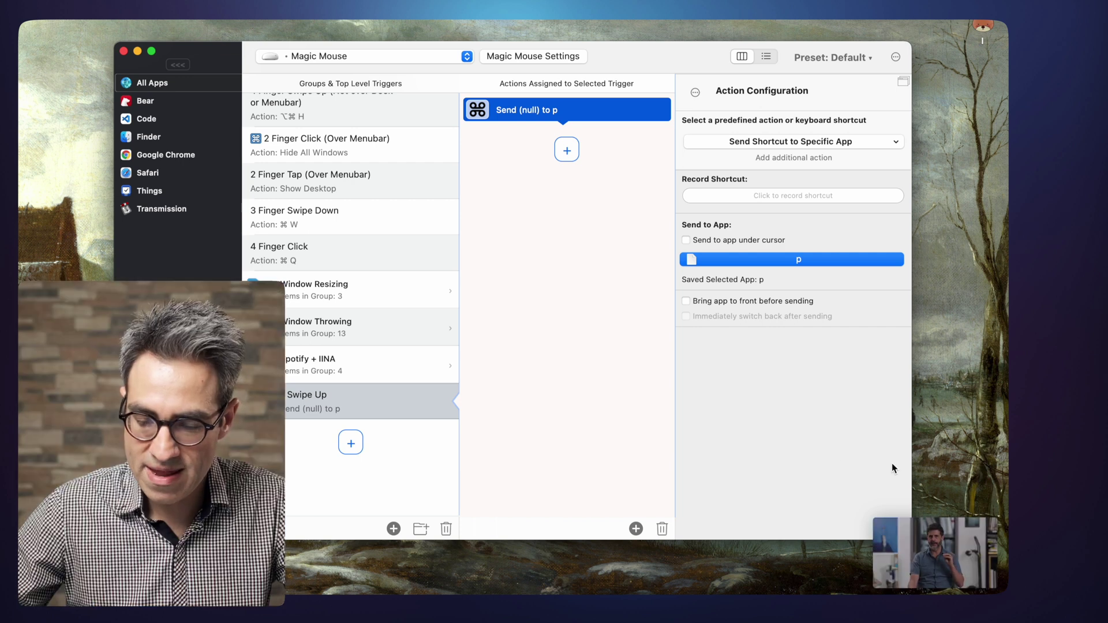
mouse_move(955, 565)
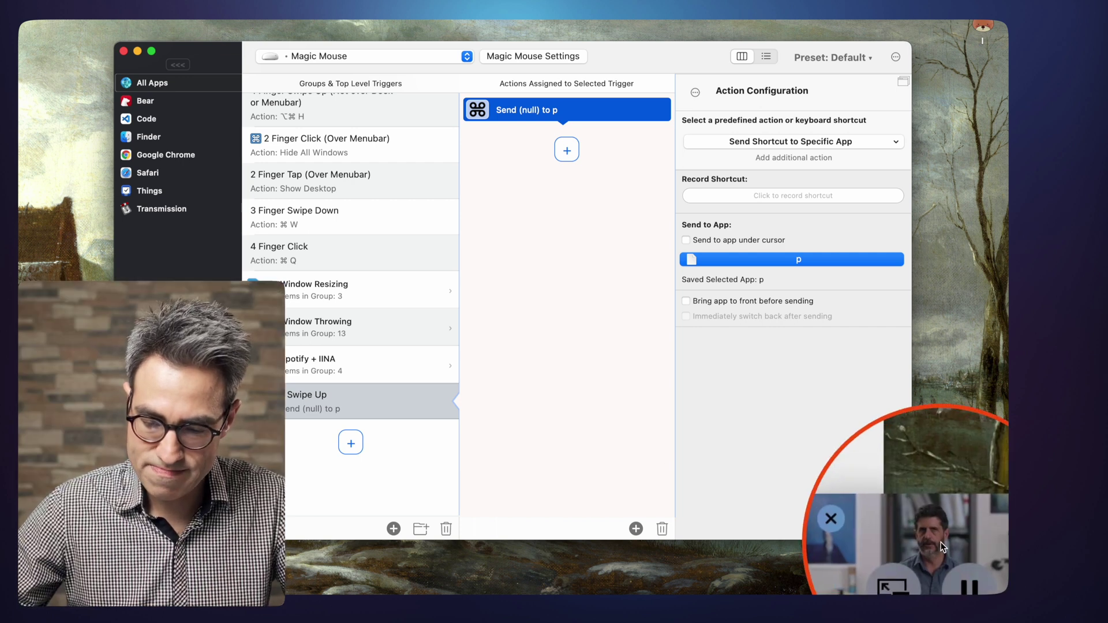
click(740, 410)
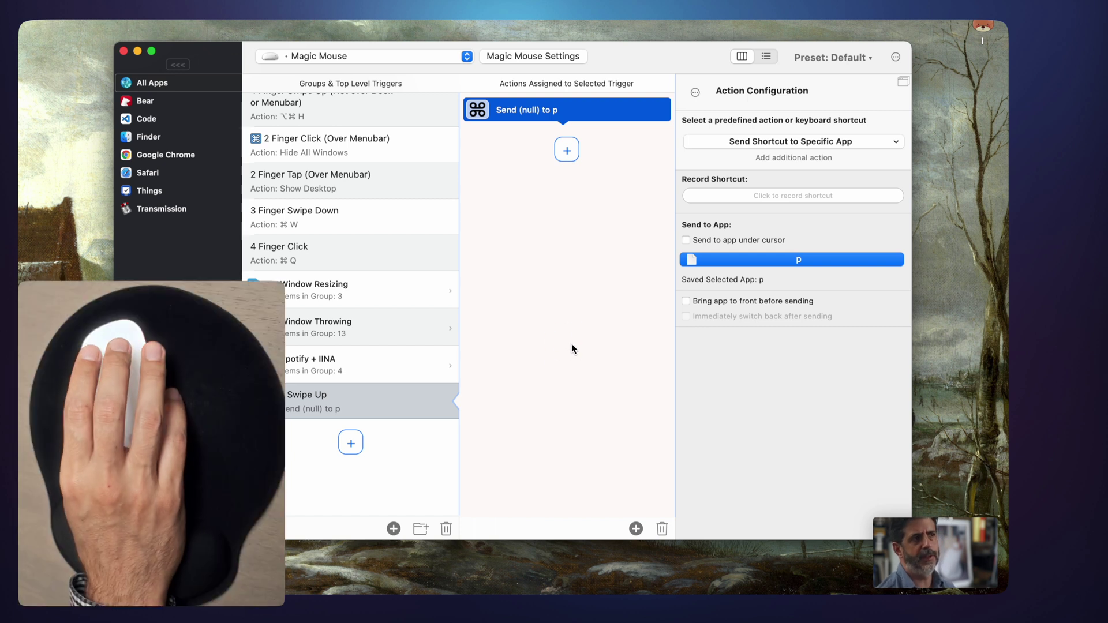
key(ctrl+super+p)
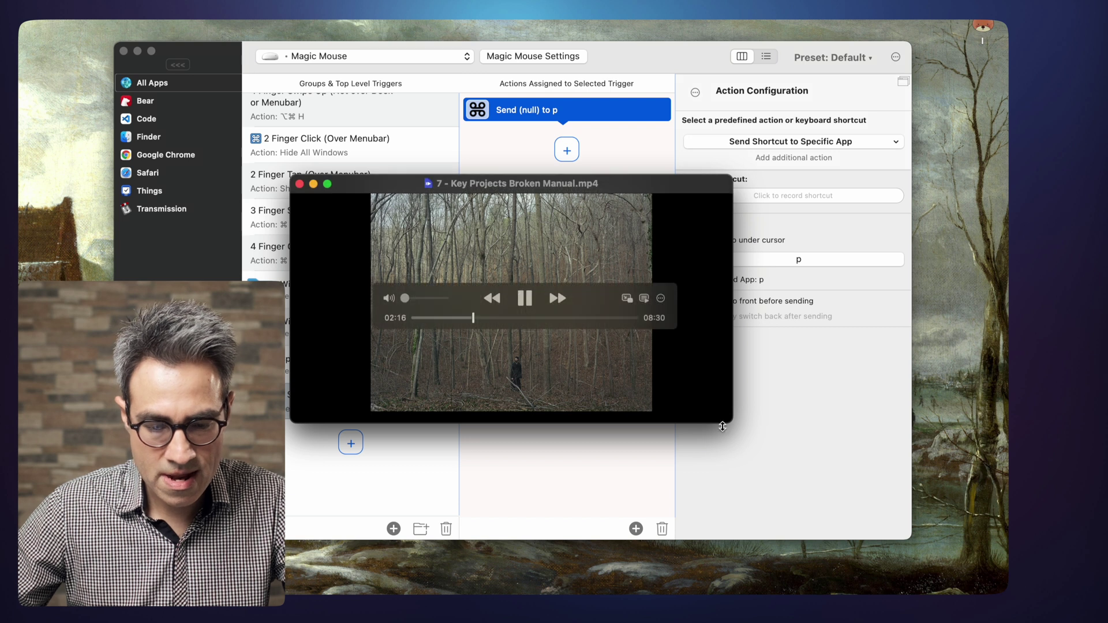
key(ctrl+super+p)
click(753, 429)
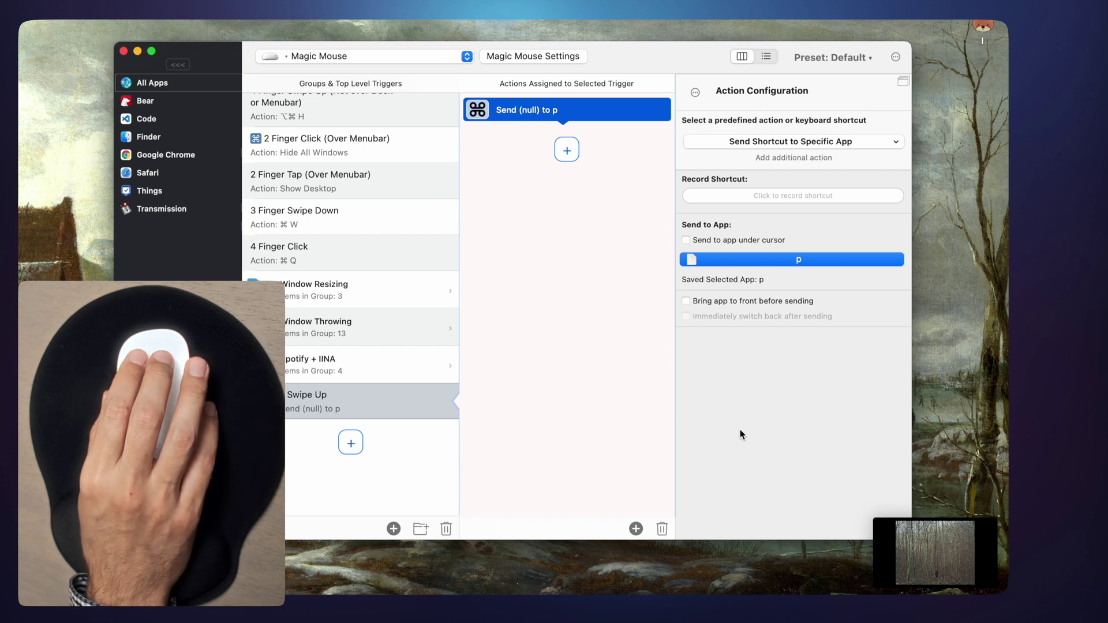
key(ctrl+super+p)
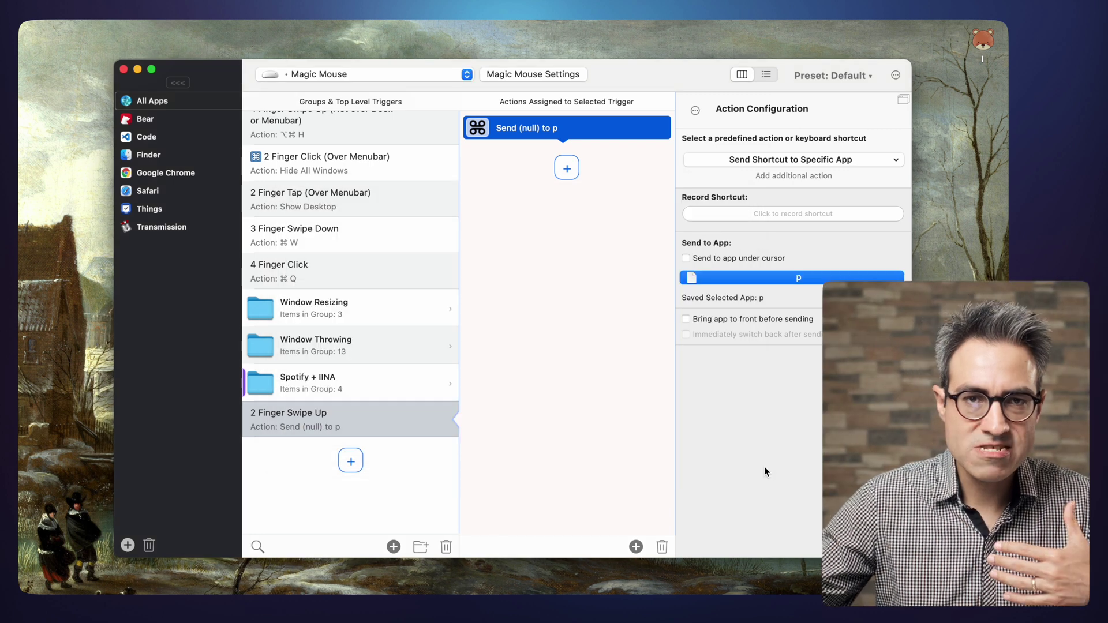
- Switch to Bear, open Google Chrome over it, and shift the Chrome window sideways so Bear stays partly visible behind it
mouse_move(654, 588)
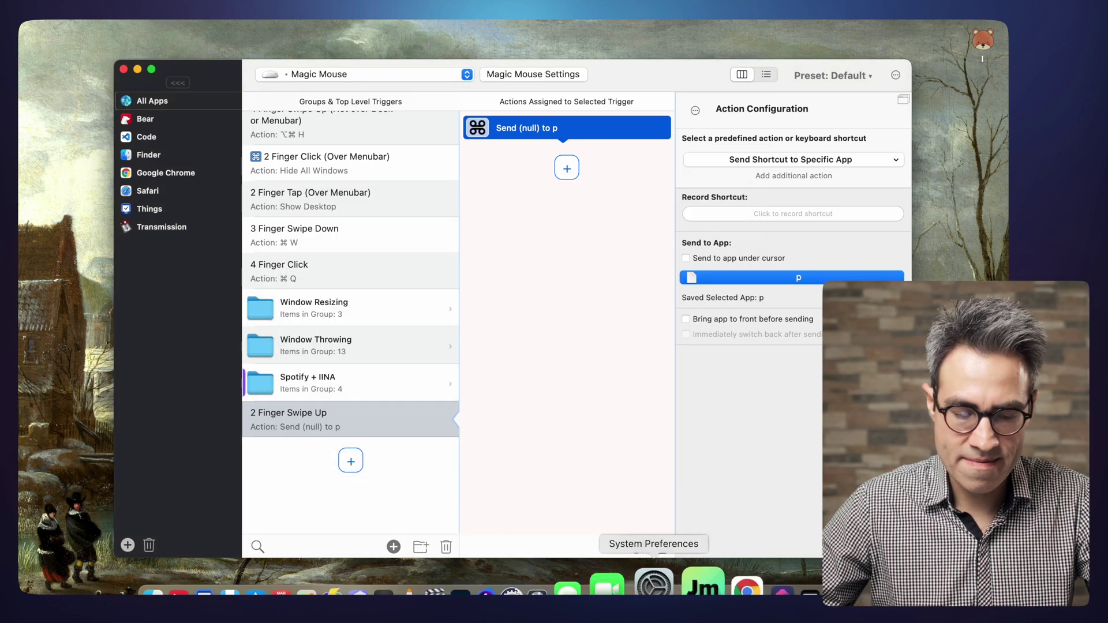
click(199, 586)
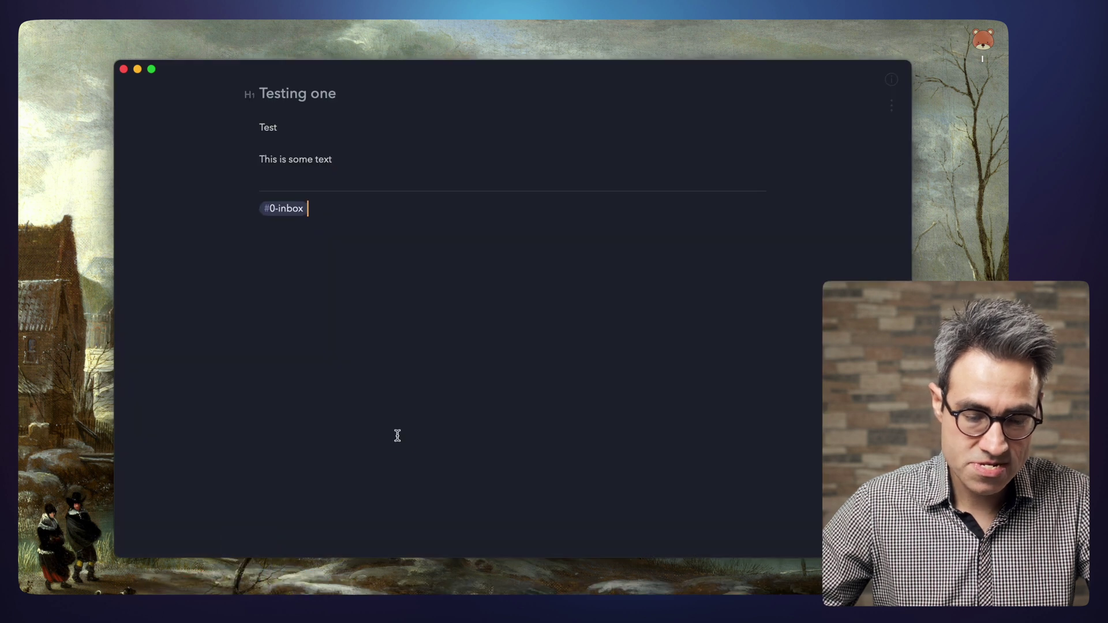
mouse_move(556, 592)
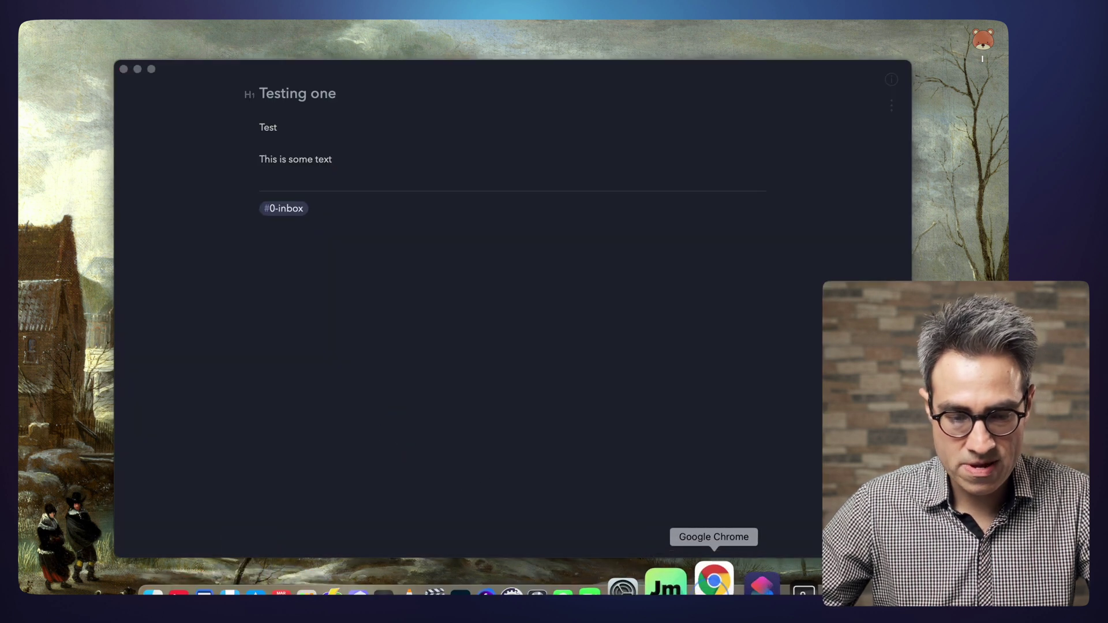
click(713, 584)
drag(607, 80, 711, 70)
click(633, 72)
drag(811, 73, 844, 73)
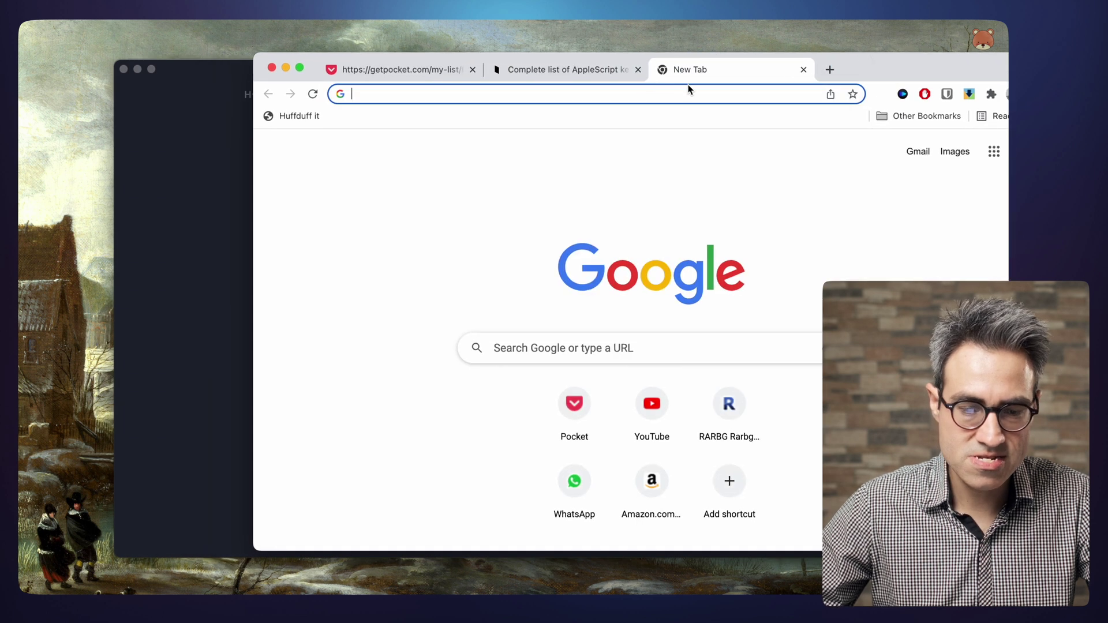
- Bring Bear to the front, move its window diagonally down away from the centre, and place the cursor after "This is some text"
click(202, 118)
drag(217, 73, 144, 127)
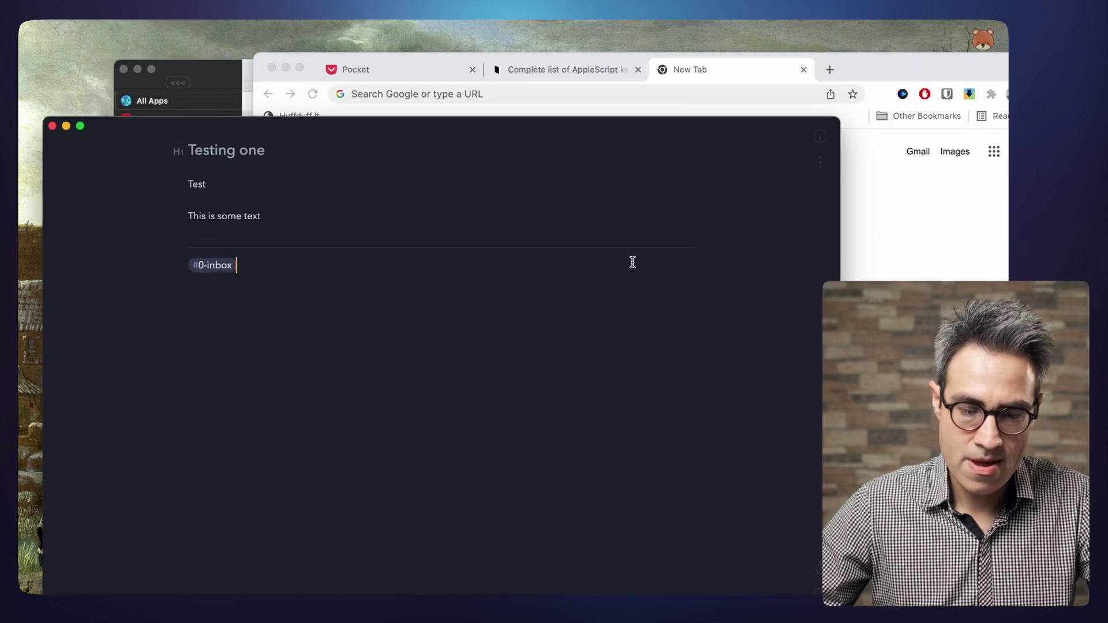
click(527, 220)
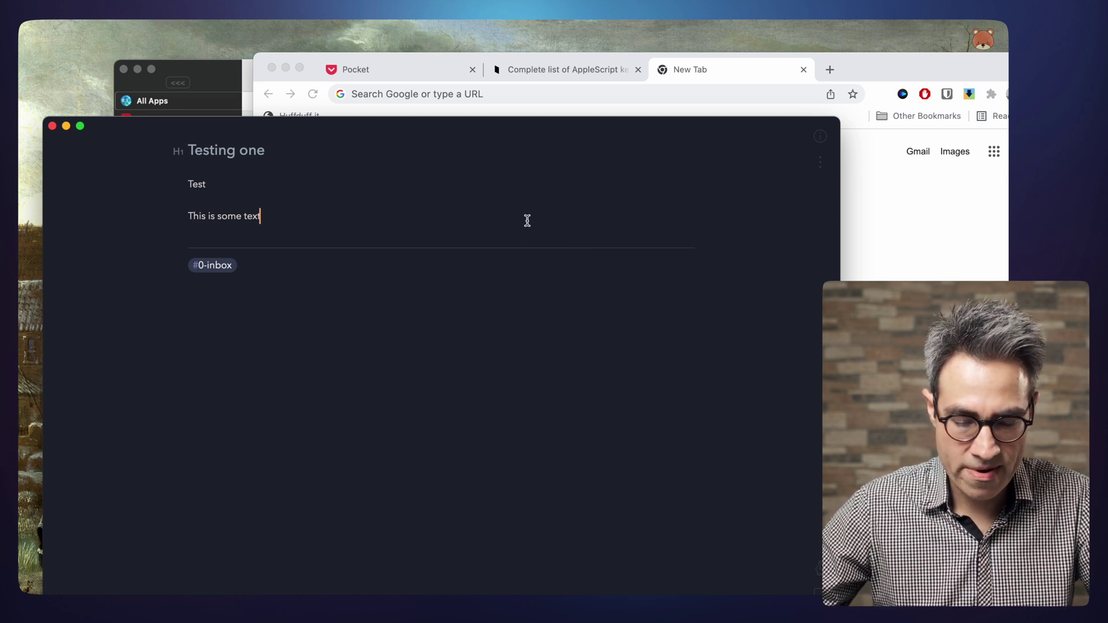
- Use the Magic Mouse gestures with Command and Option held to maximize the Bear window, restore it, and maximize it again
key(super)
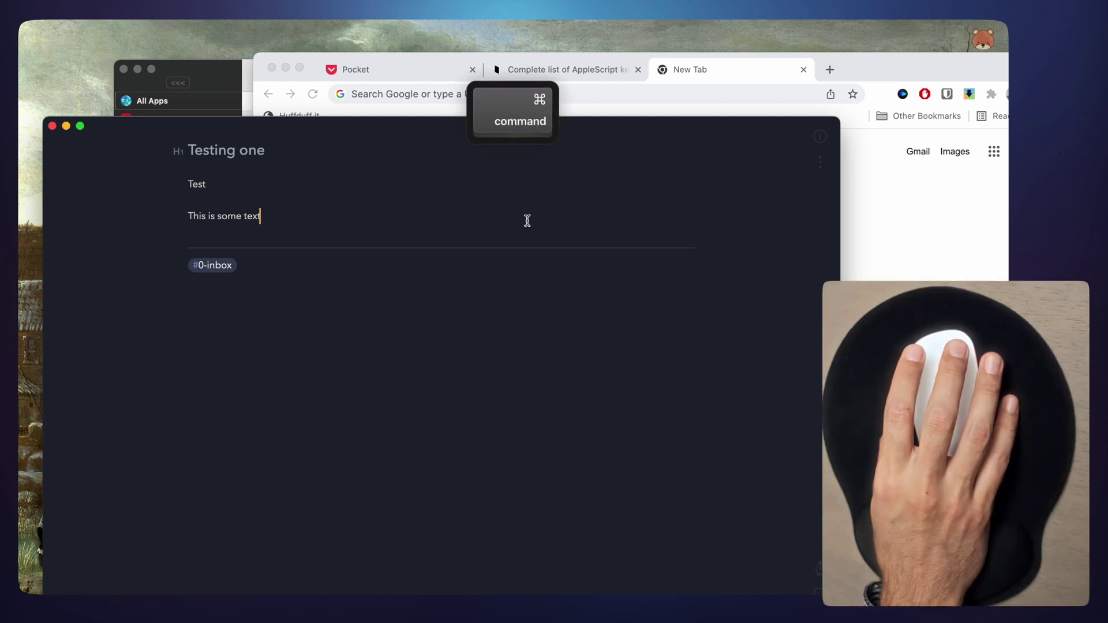
super+click(526, 221)
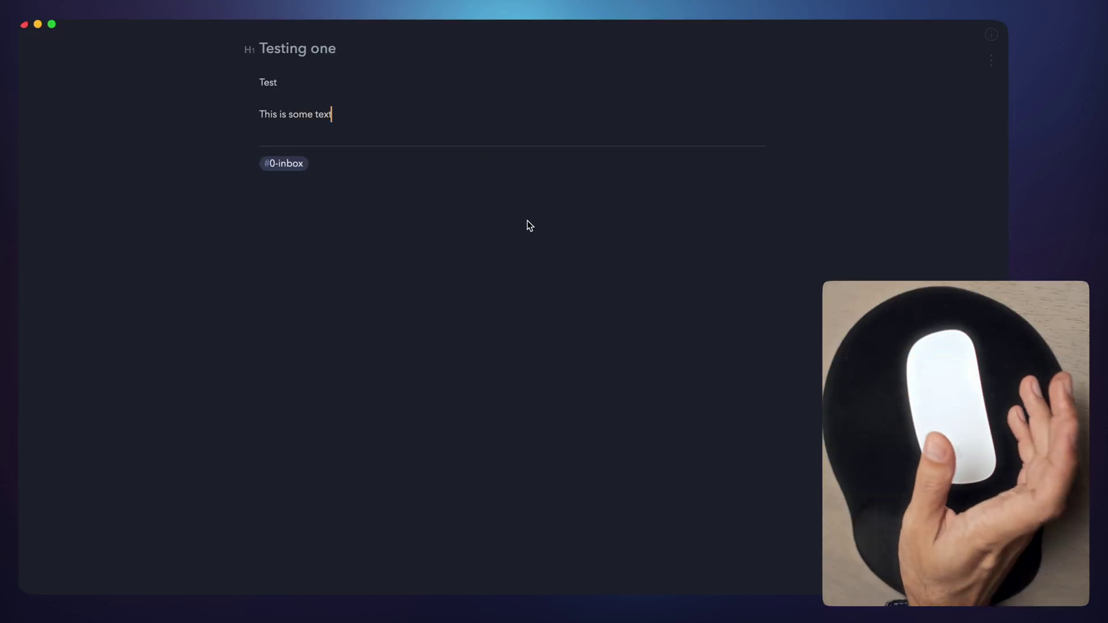
alt+click(527, 220)
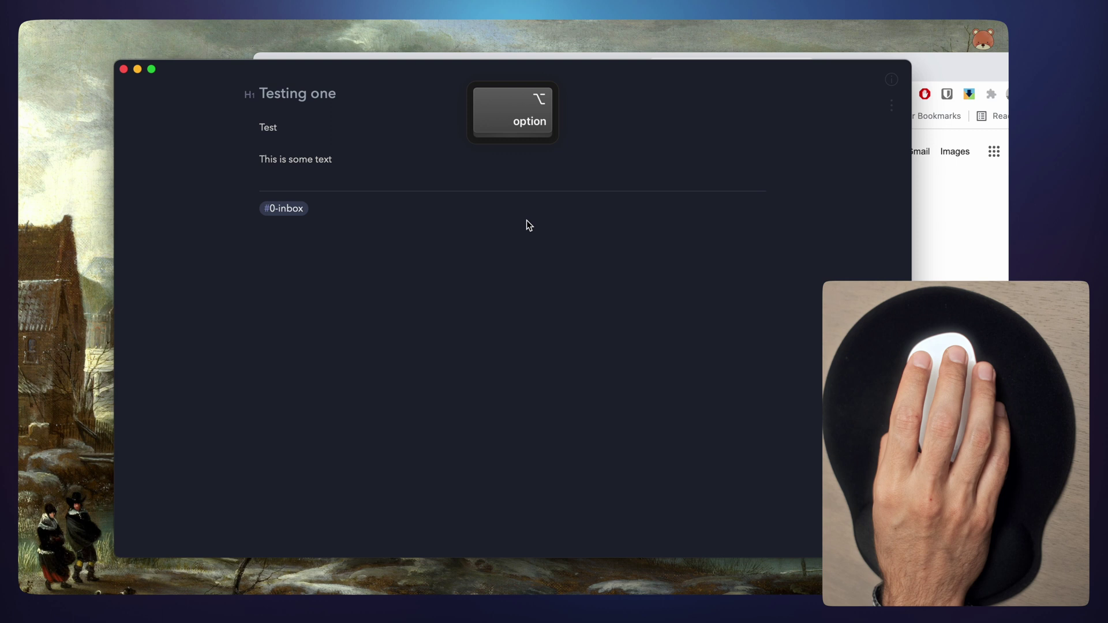
shift+click(555, 253)
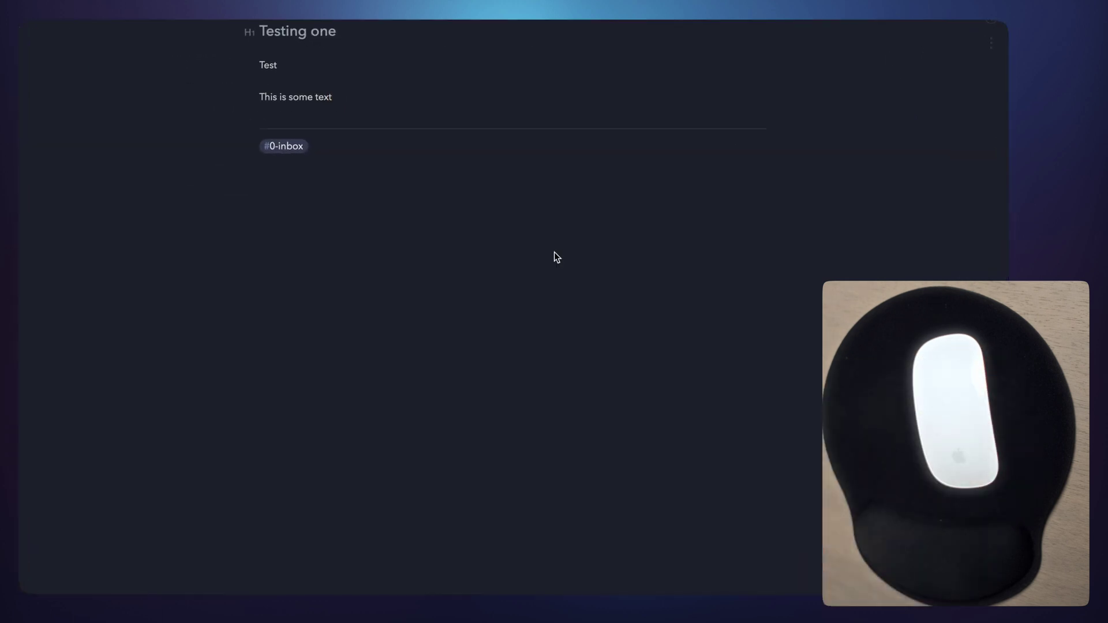
- Restore the Bear window from full size, move it off-centre, and centre it on the desktop again
key(shift)
key(ctrl+alt+BackSpace)
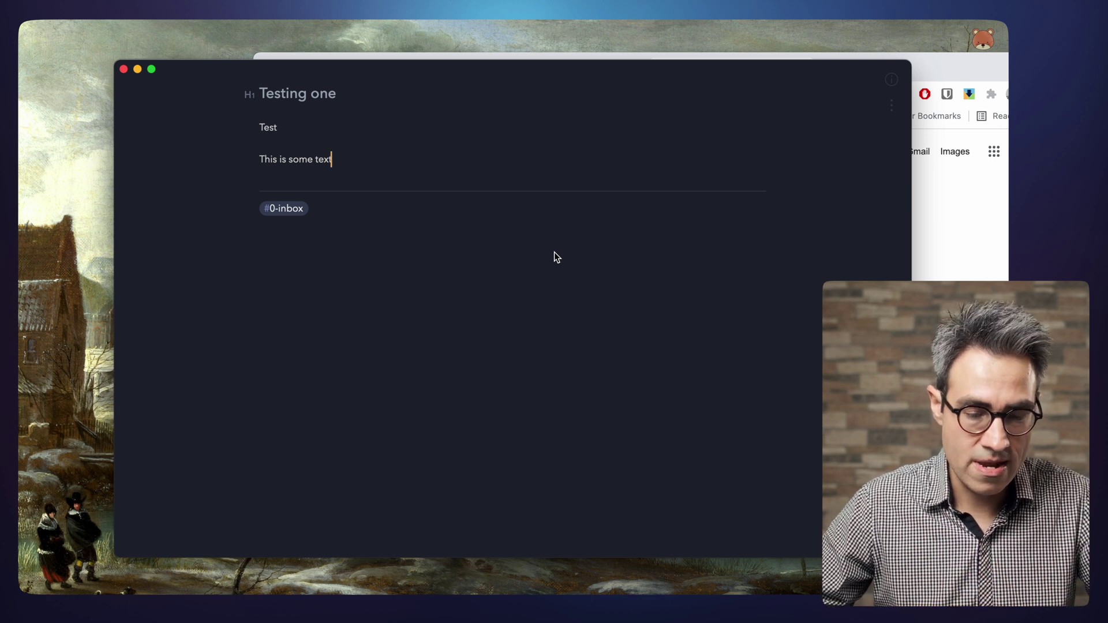
drag(554, 251, 635, 251)
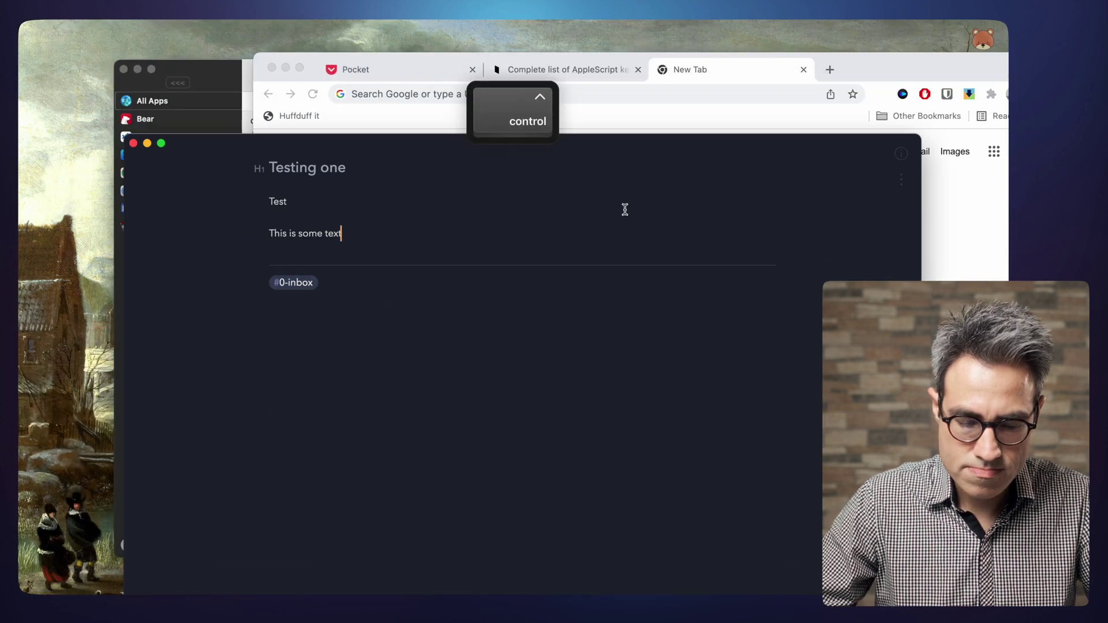
key(ctrl+alt+c)
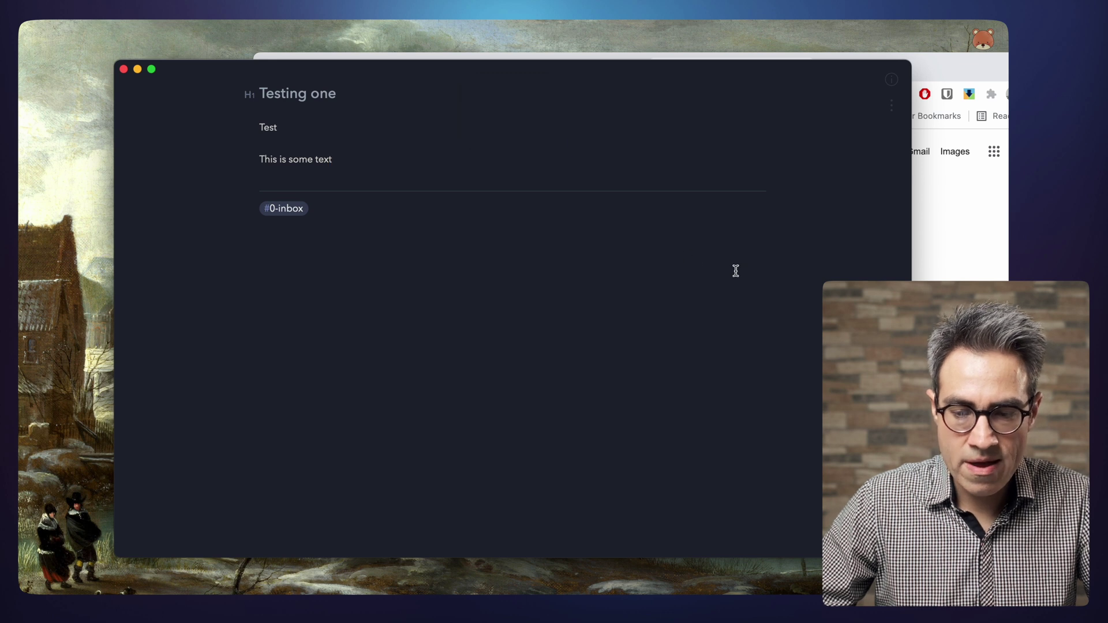
- Bring Bear forward over Chrome and use the Magic Mouse throwing gestures to place Bear, Chrome and BetterTouchTool side by side in screen thirds
click(939, 278)
click(219, 126)
drag(230, 76, 240, 53)
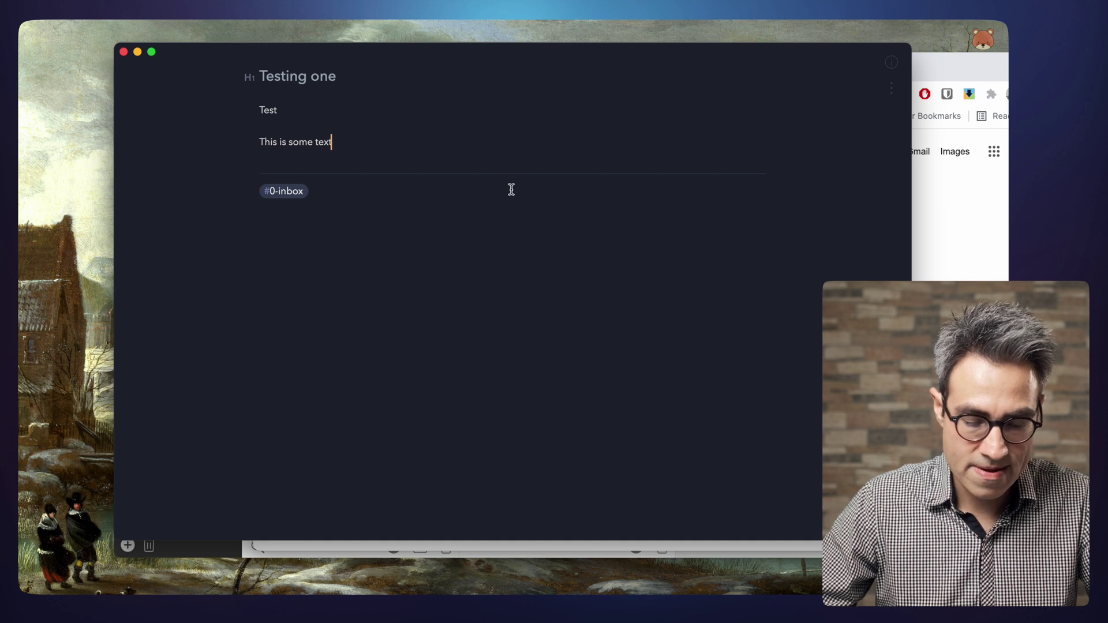
key(alt)
key(alt+shift)
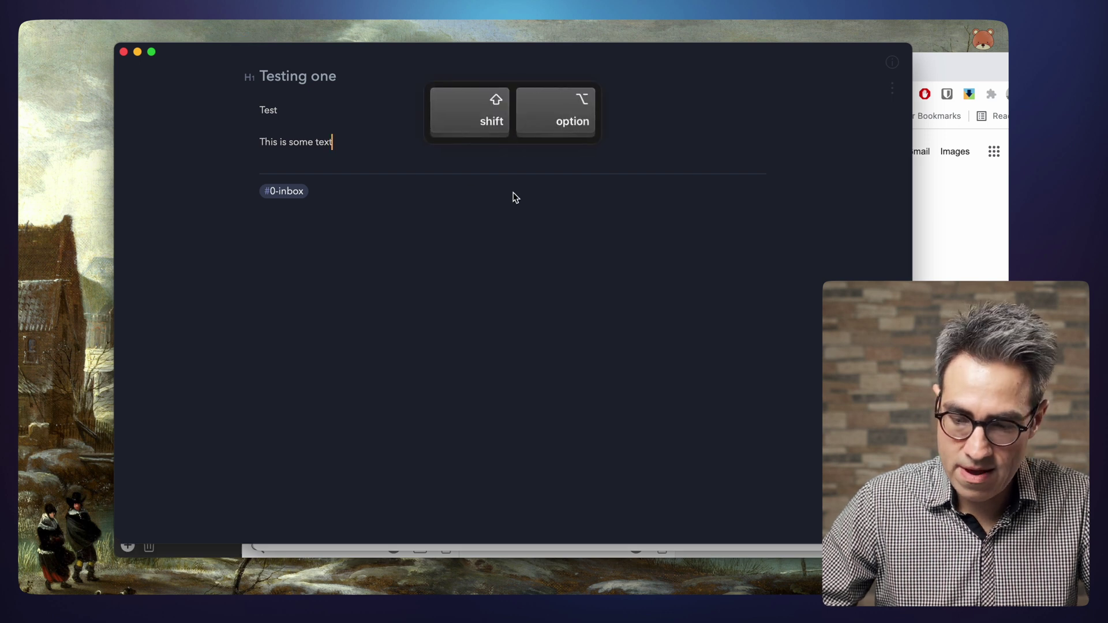
scroll(512, 192, left, 1)
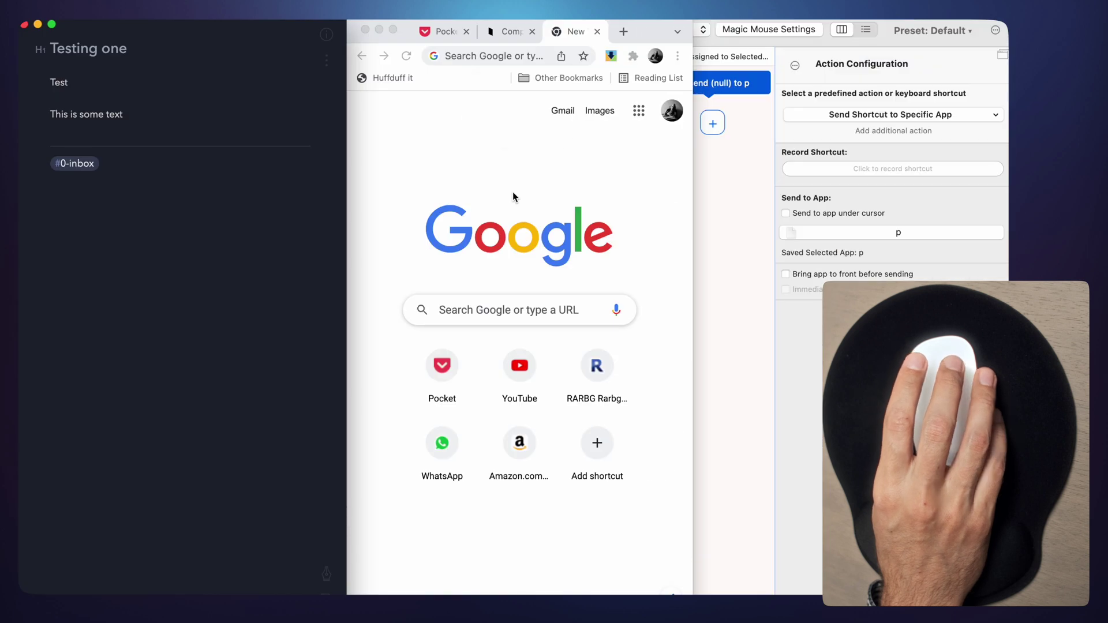
key(shift)
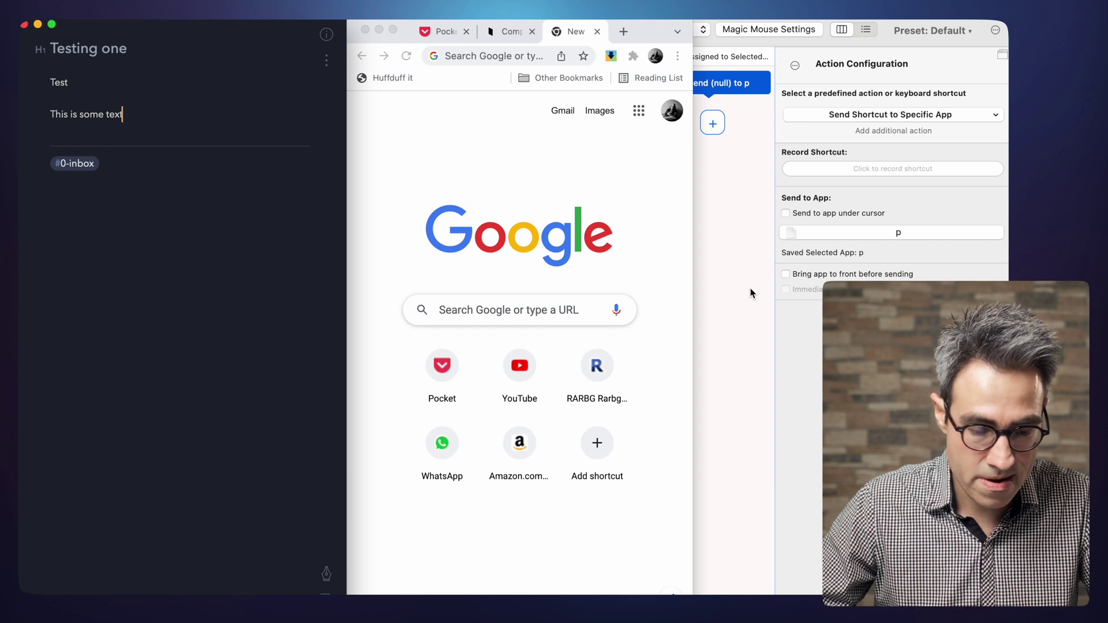
- In BetterTouchTool, review the 1 Finger Tap Left triggers in the Window Throwing group, and select the Window Resizing group
click(750, 288)
click(355, 191)
click(350, 151)
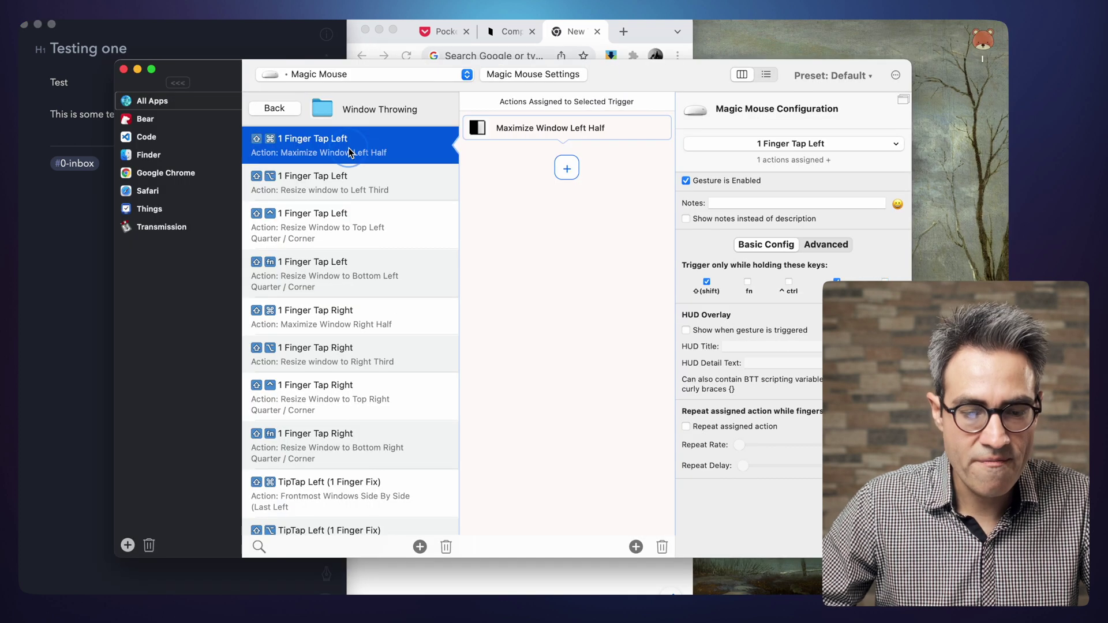
click(550, 134)
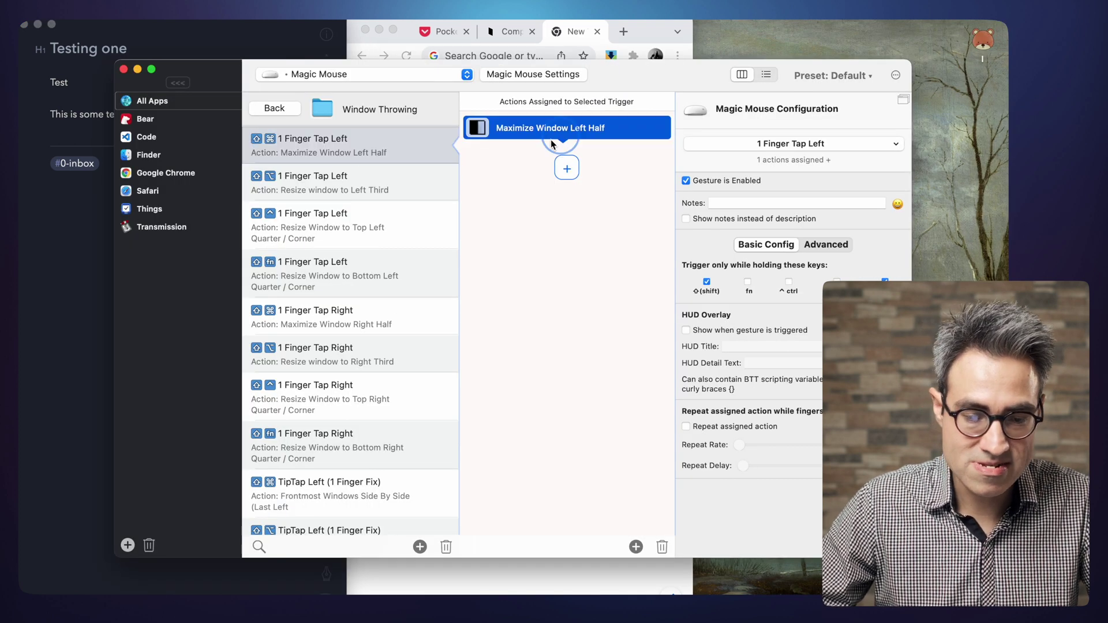
click(407, 182)
click(399, 267)
click(276, 108)
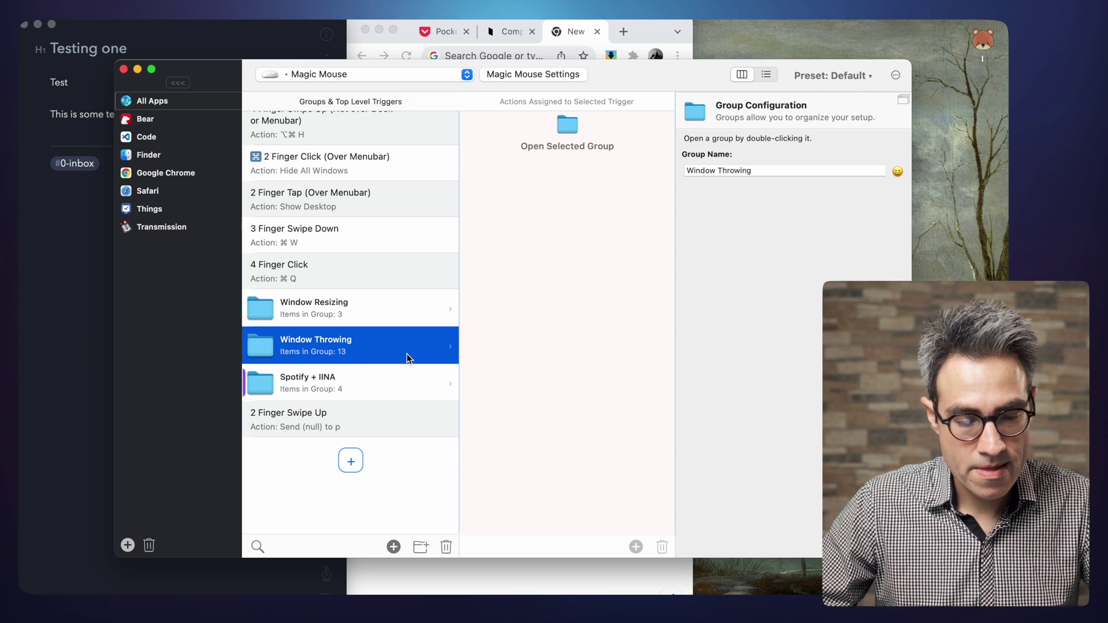
click(376, 315)
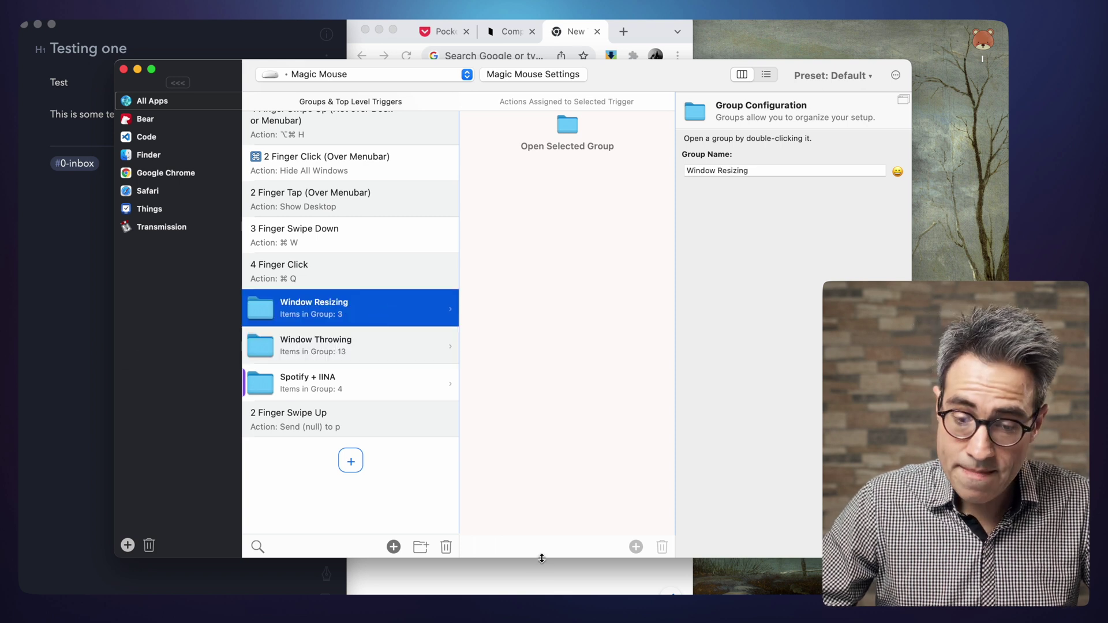
- Switch to Google Chrome, restore its window from the third-width layout, and maximize it with the window resizing gestures
click(548, 581)
key(alt)
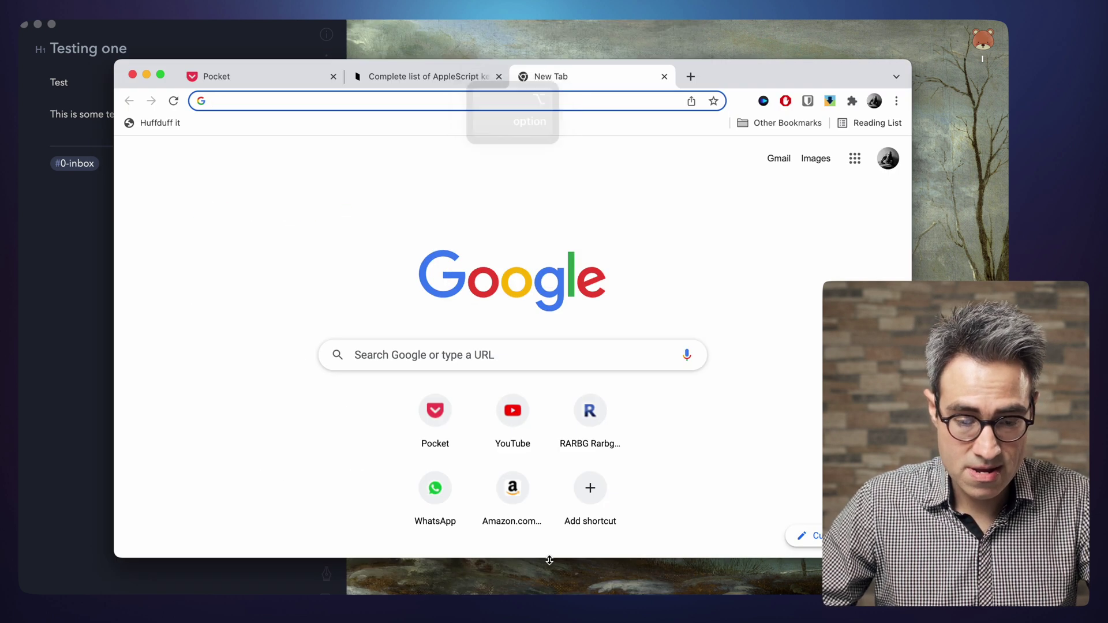
key(super)
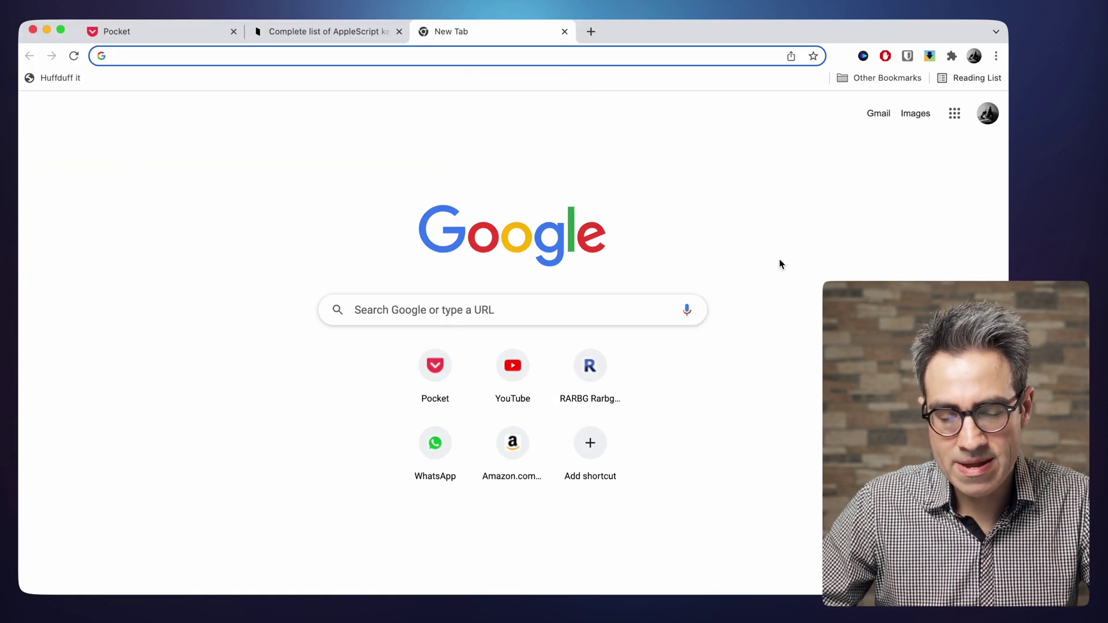
- Use the Magic Mouse gestures in Chrome to open and close a new tab, and repeat with three more new tabs
key(super+t)
key(super+w)
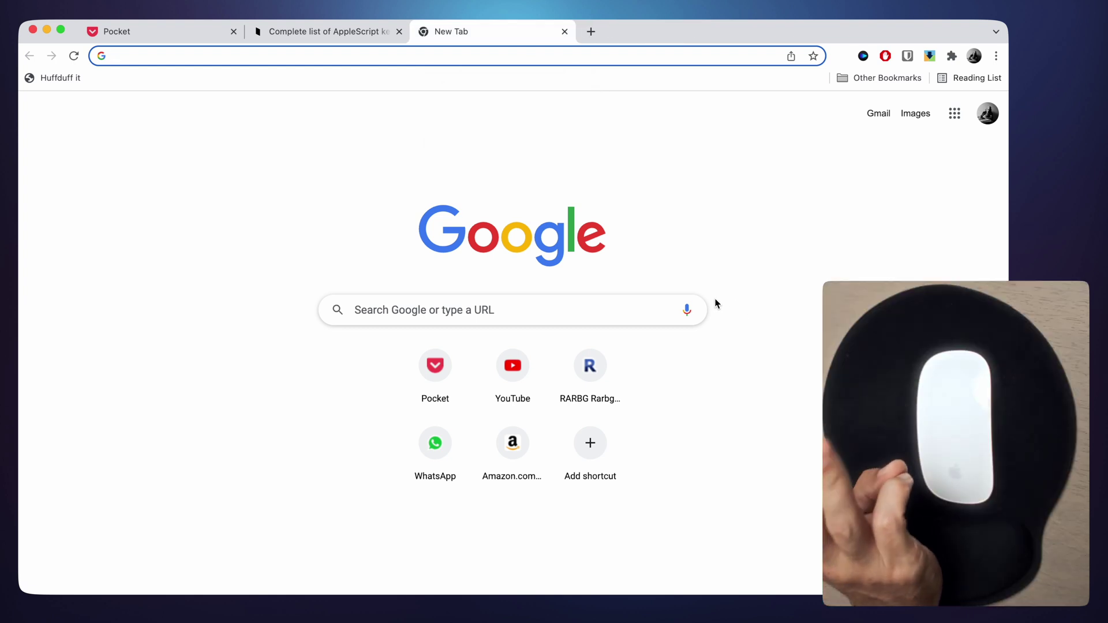
key(super+t)
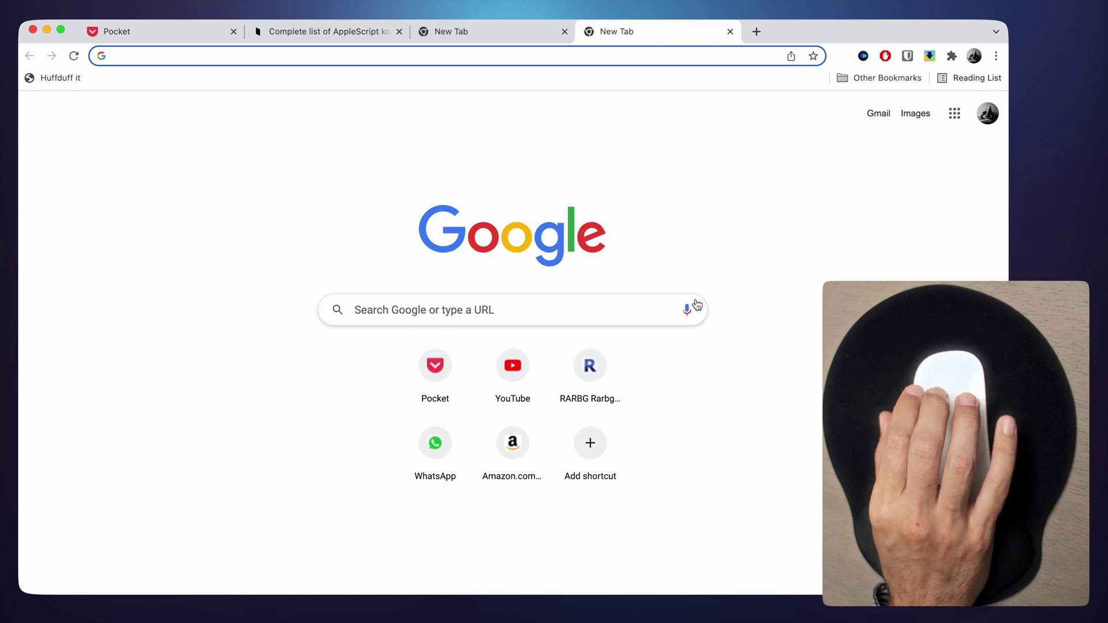
key(super+t)
key(super+t)
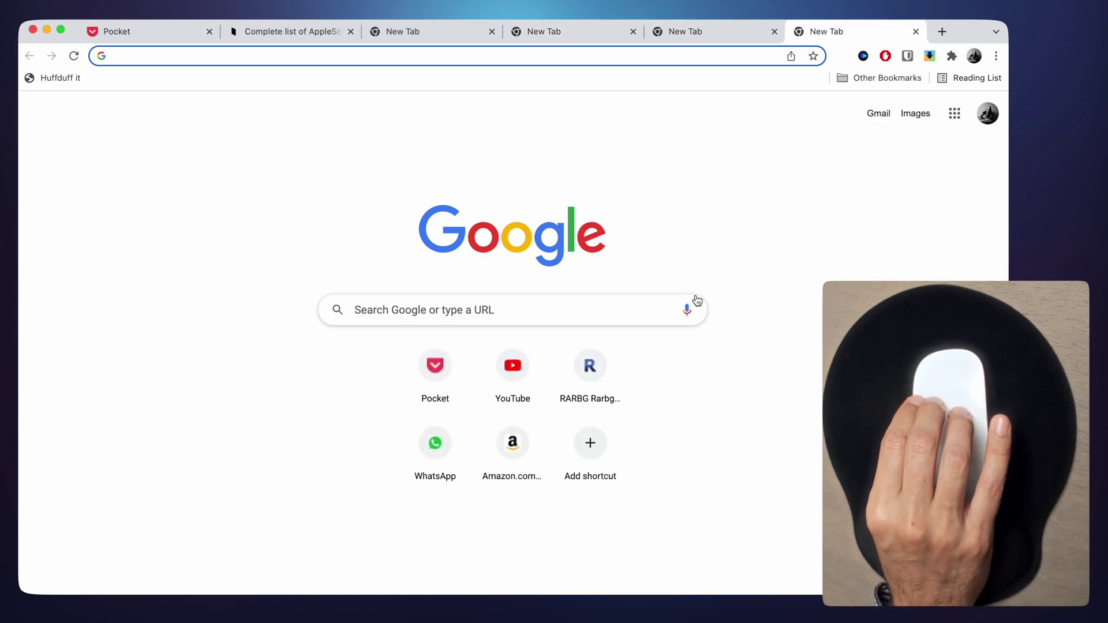
key(super+w)
key(super+w)
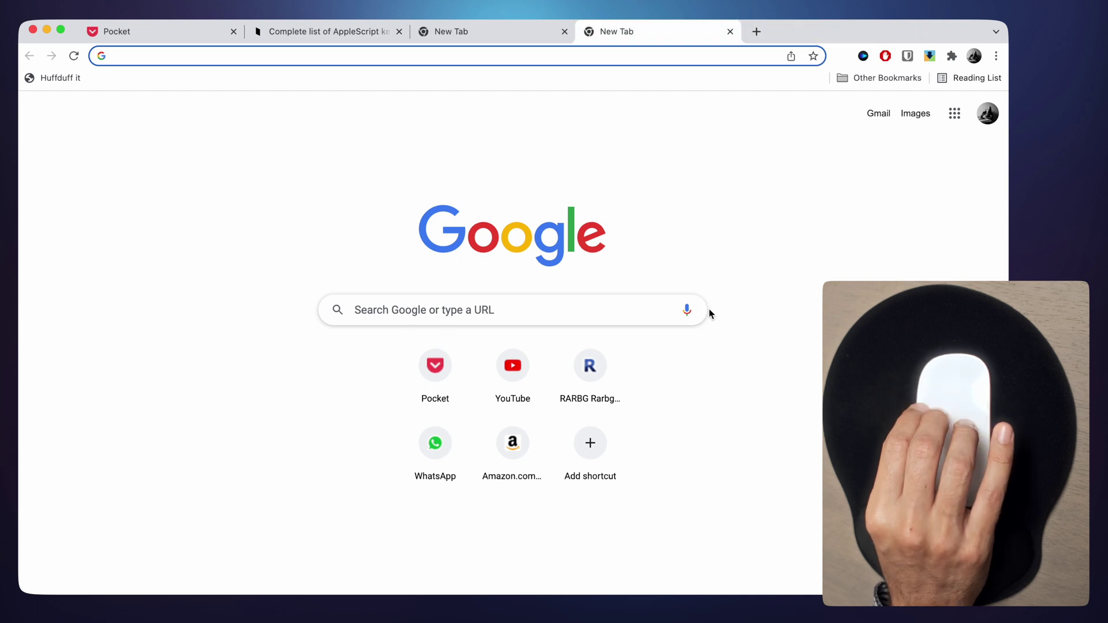
key(super+w)
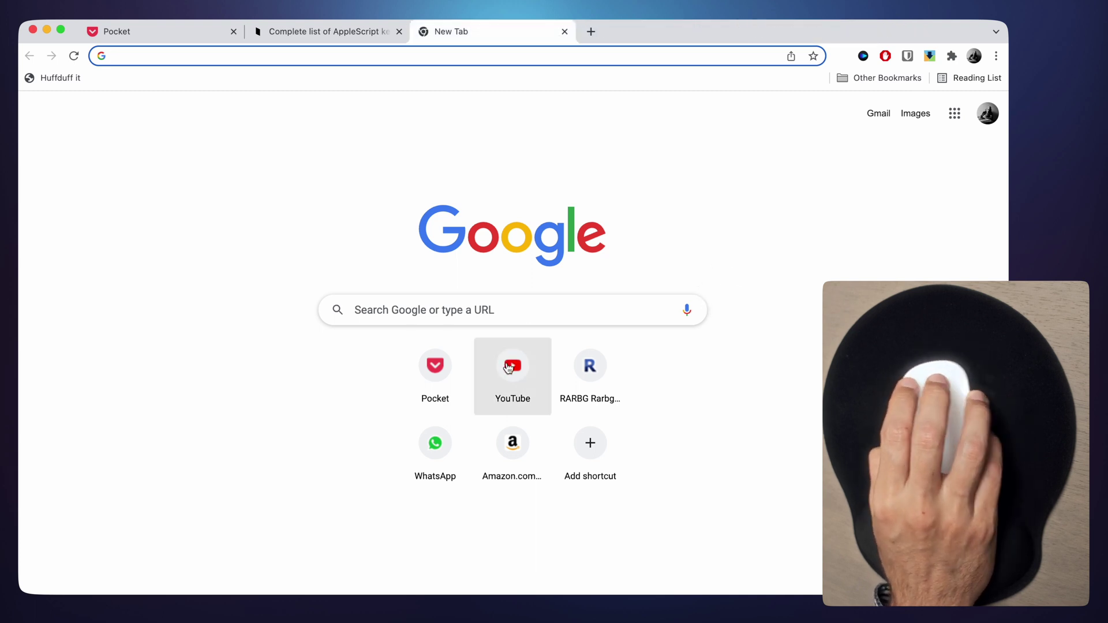
- Open the Pocket and YouTube shortcuts in new tabs with the Magic Mouse gesture, and close both tabs
super+click(441, 377)
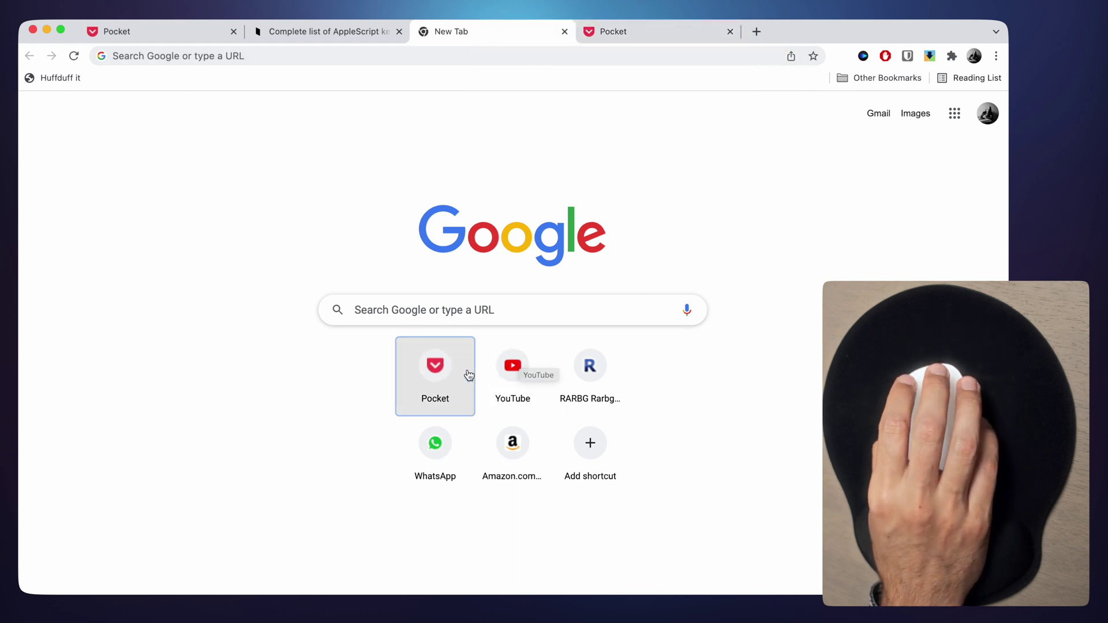
shift+super+click(506, 367)
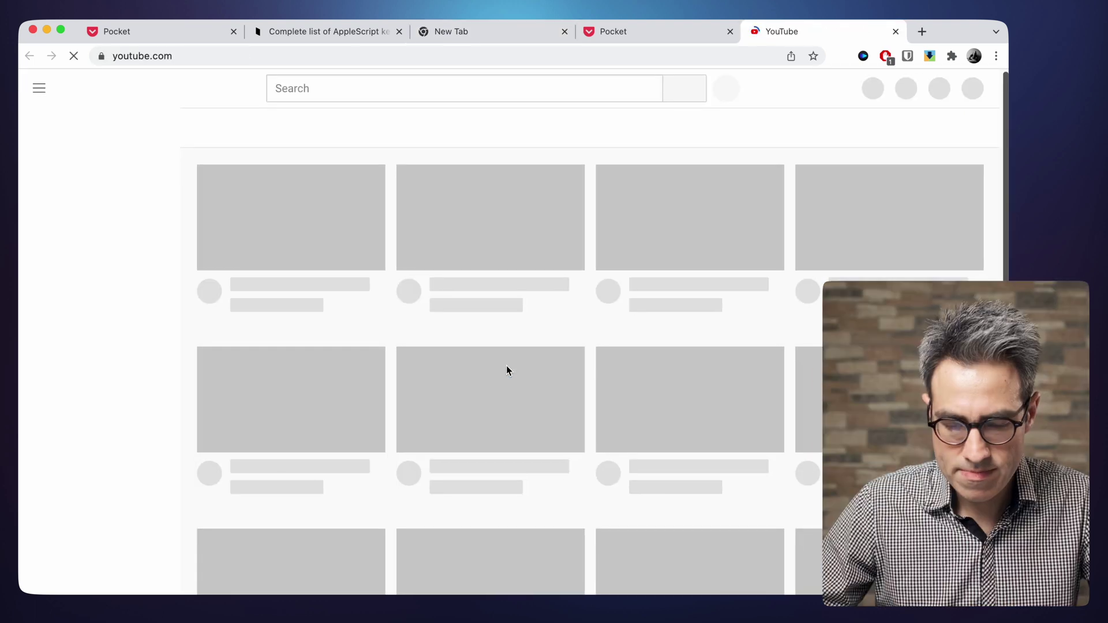
key(super+w)
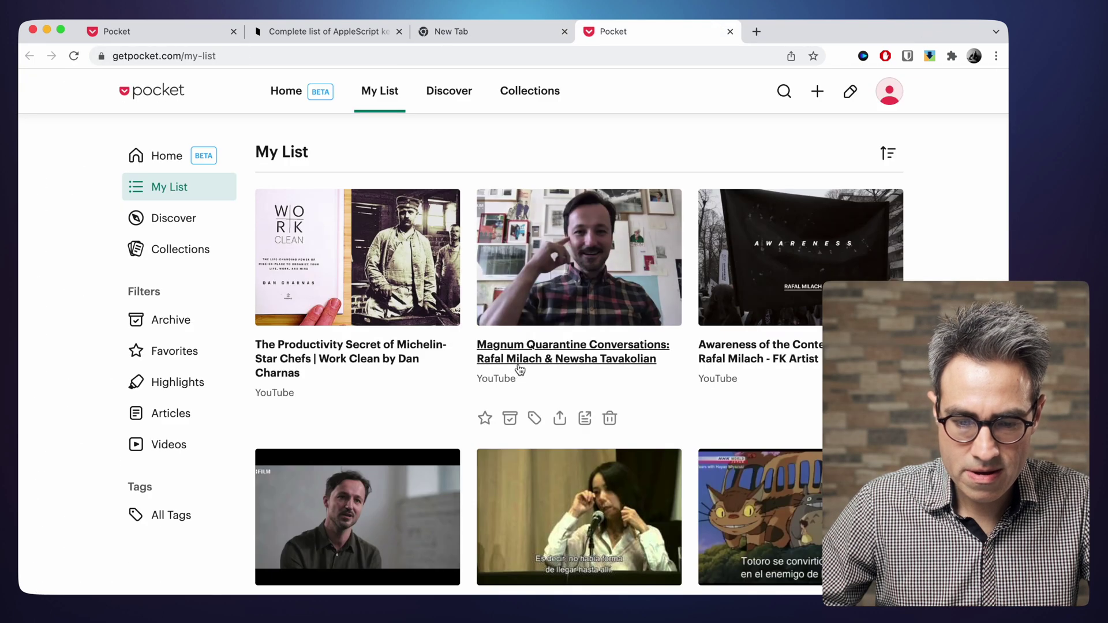
key(super+w)
- Restore the Chrome and Bear windows to normal size, and spread the Bear, Chrome and BetterTouchTool windows so they overlap
key(alt)
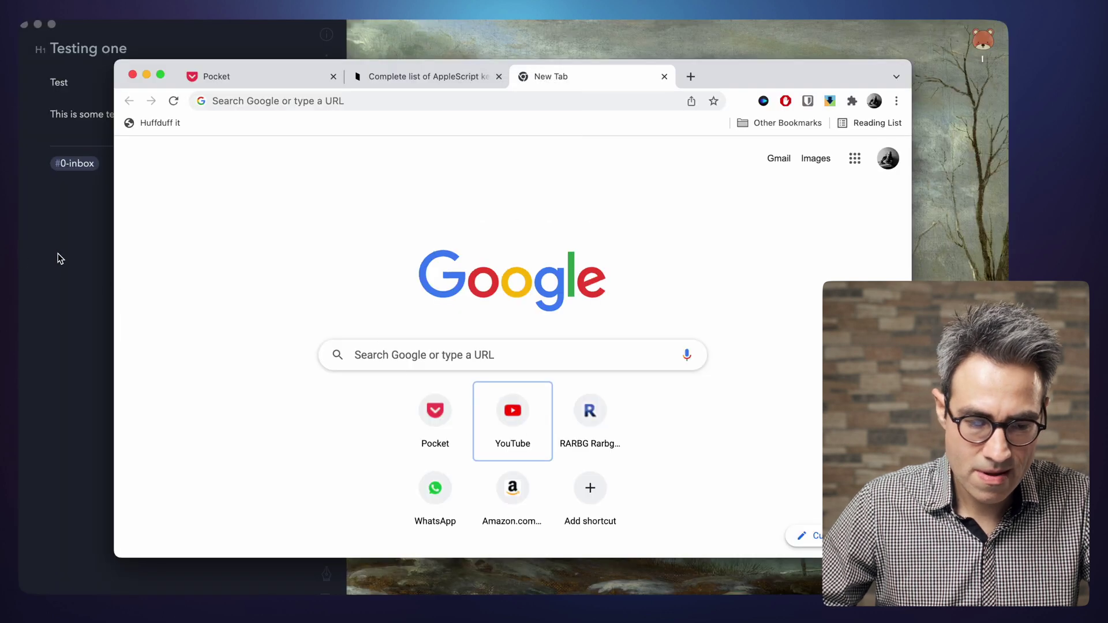
click(59, 253)
key(alt)
drag(223, 71, 443, 199)
drag(729, 78, 539, 113)
drag(648, 79, 687, 51)
- Return to Bear, move its window over the others, and hide all other apps with the Magic Mouse gesture
key(super+Tab)
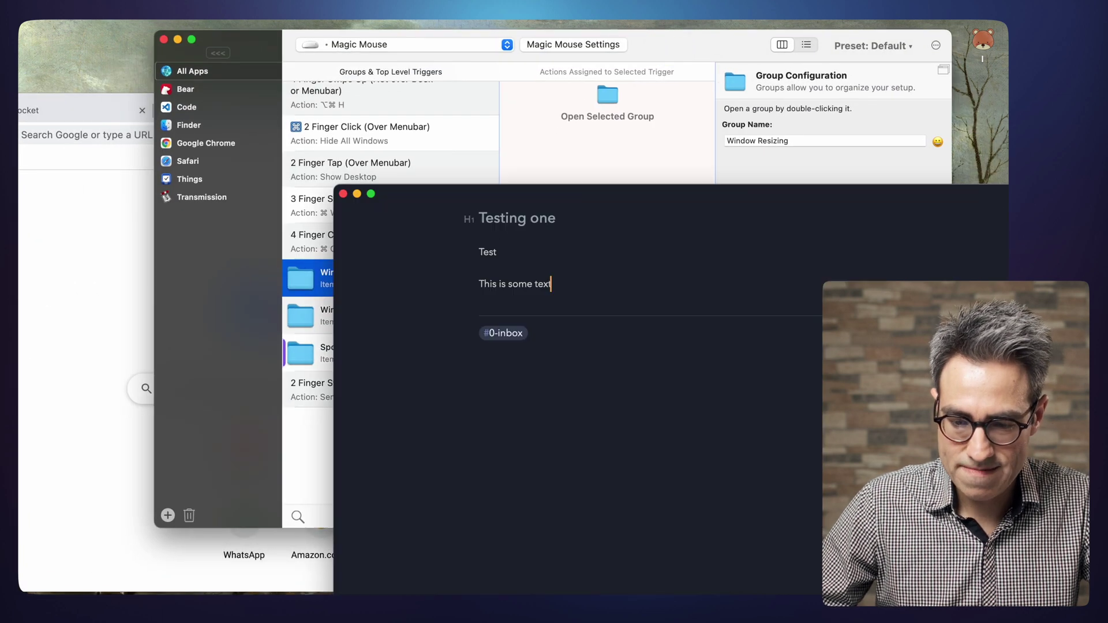
drag(682, 203, 569, 148)
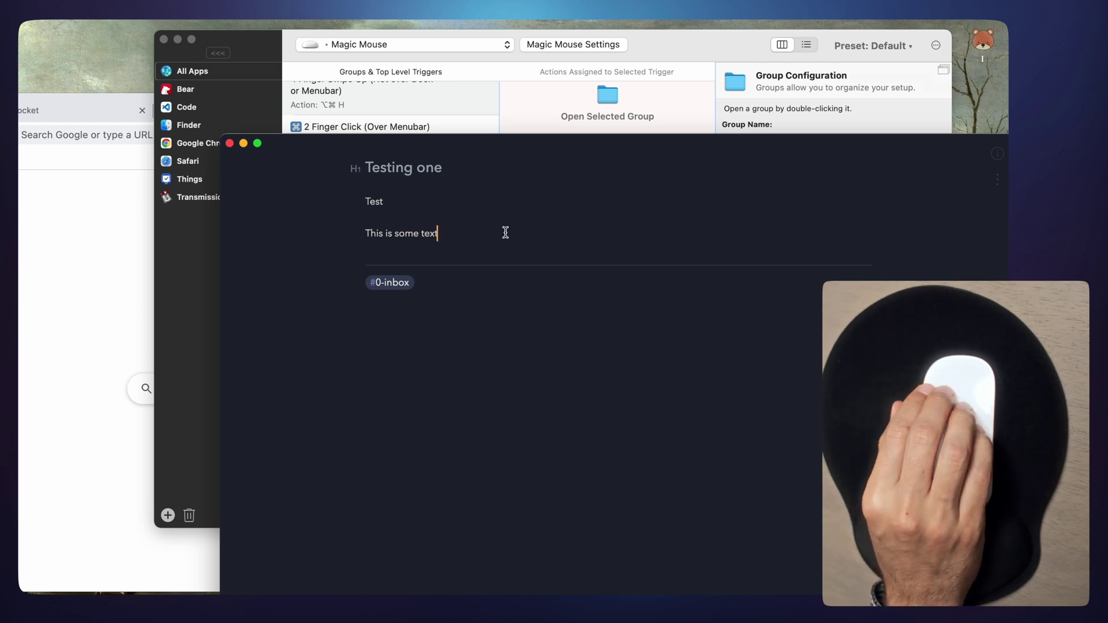
key(alt+super+h)
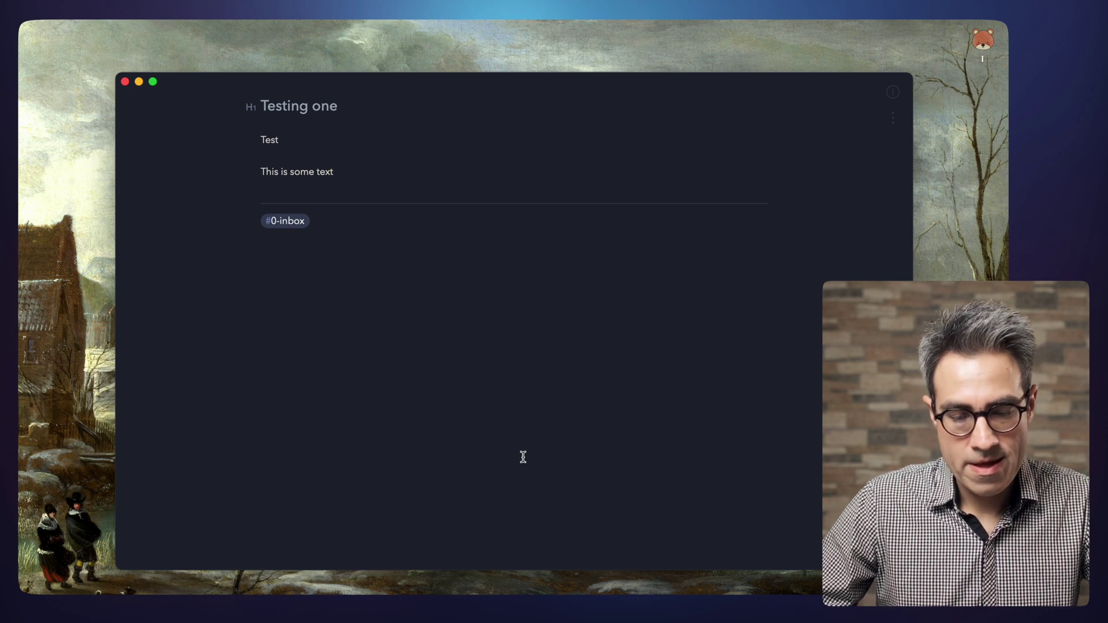
- Bring the hidden Chrome and BetterTouchTool windows back on screen, with BetterTouchTool in front
mouse_move(619, 592)
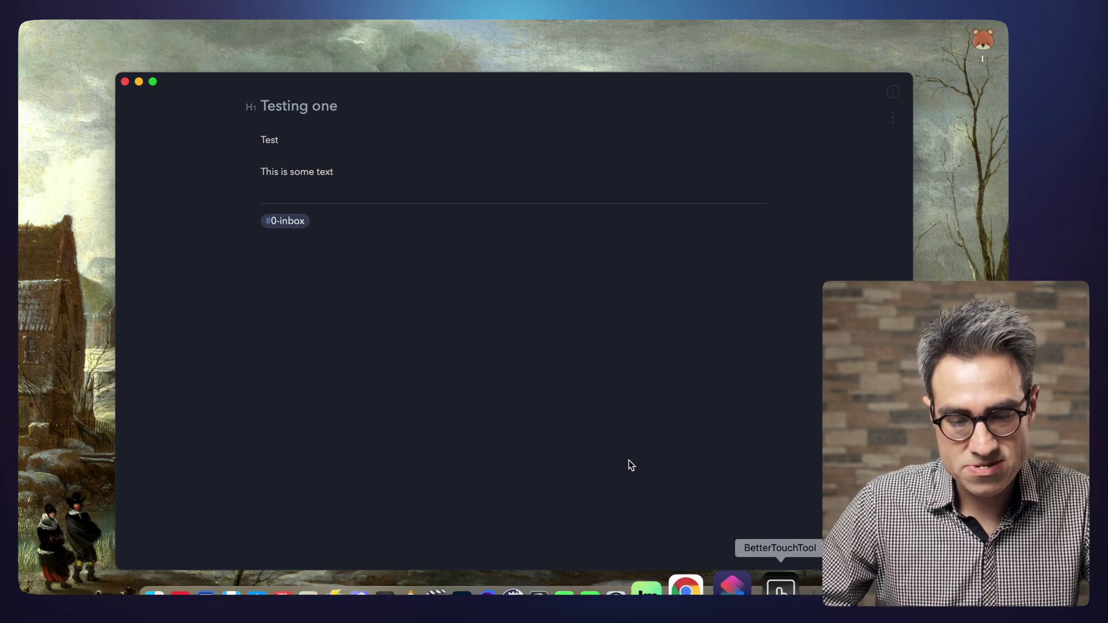
key(super+Tab)
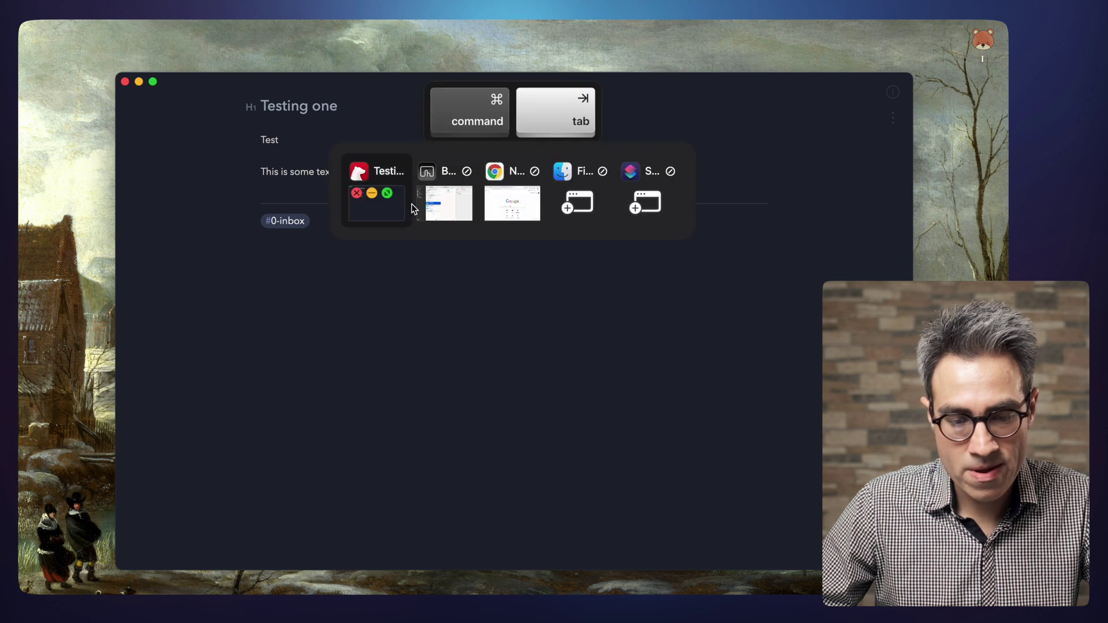
key(super+Tab)
key(super+Tab)
key(super+Tab)
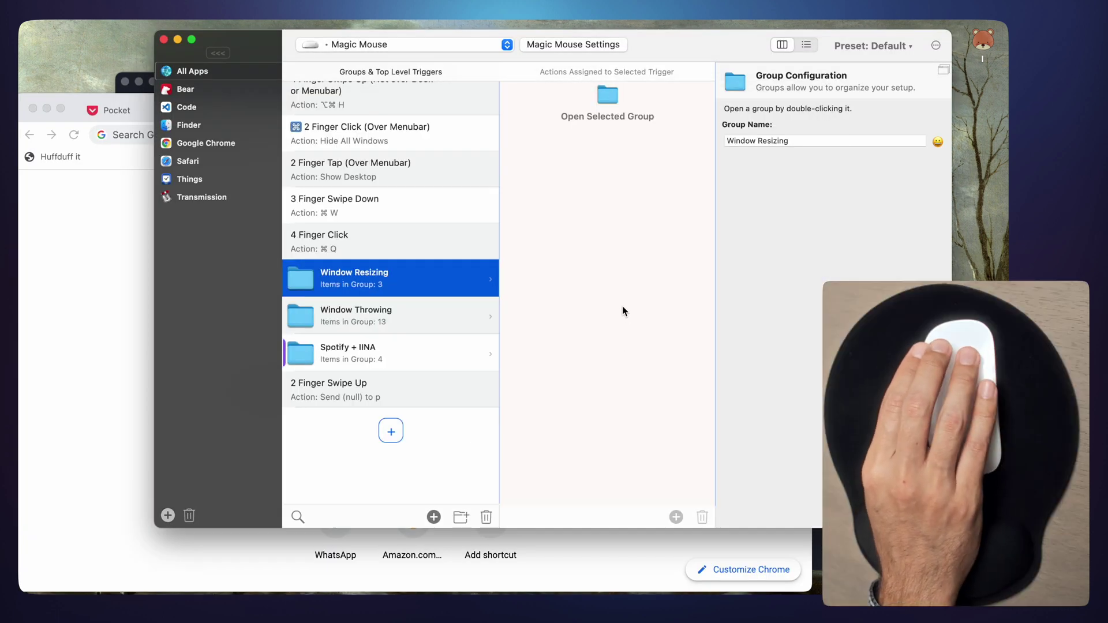
- Close BetterTouchTool and quit Chrome with the four-finger click Magic Mouse gesture, leaving only Bear open
key(super+Tab)
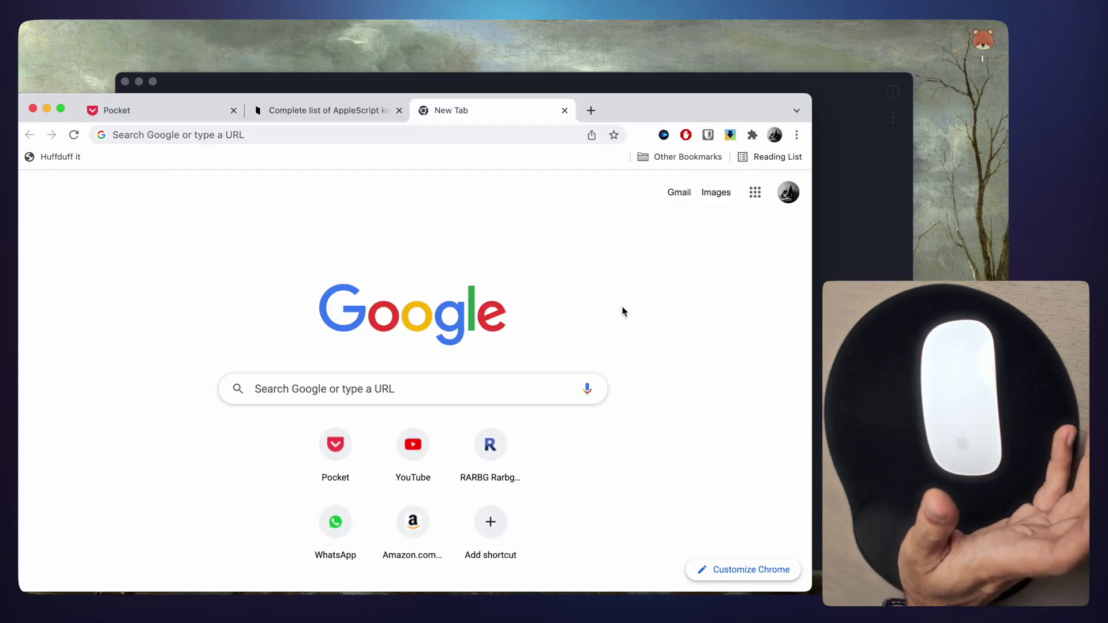
drag(652, 111, 732, 85)
key(super+q)
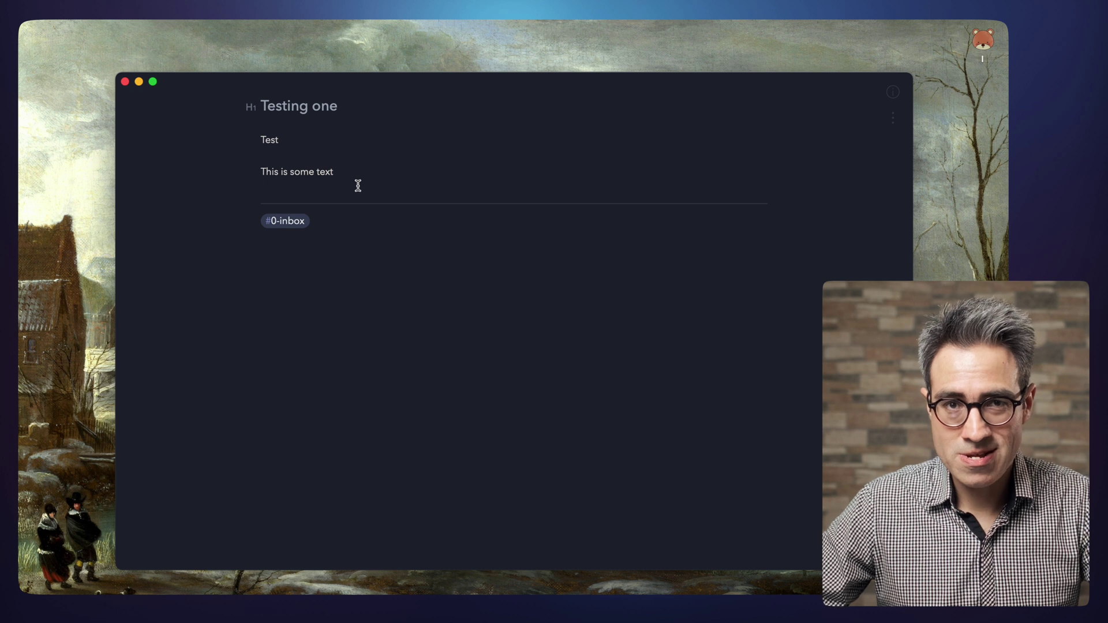
- Reopen the BetterTouchTool configuration and select the 2 Finger Swipe Up trigger for All Apps
click(513, 20)
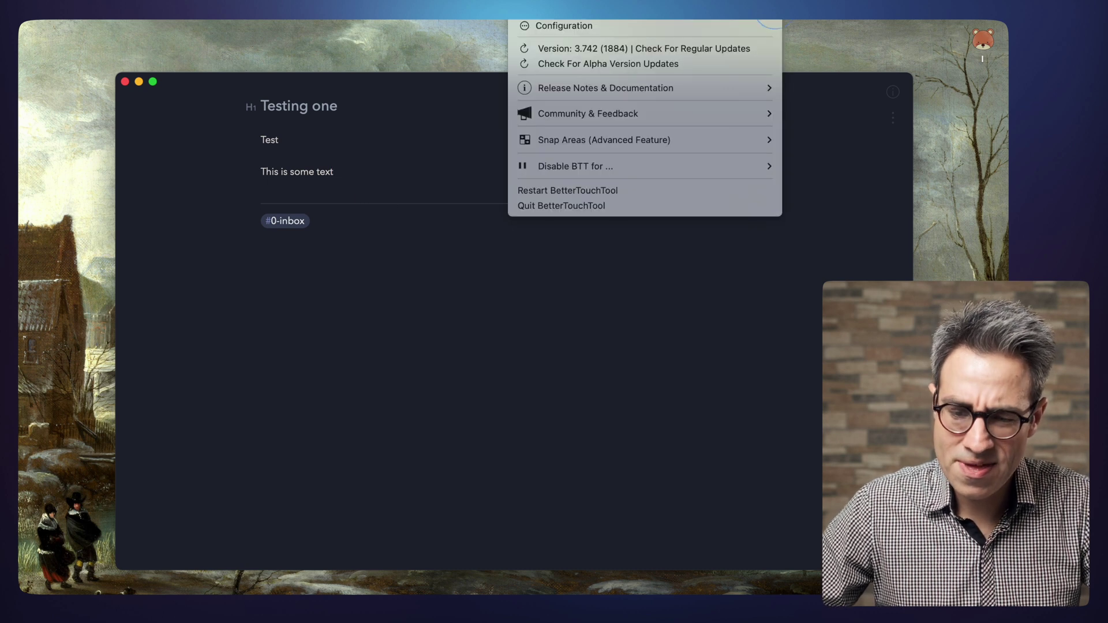
click(702, 25)
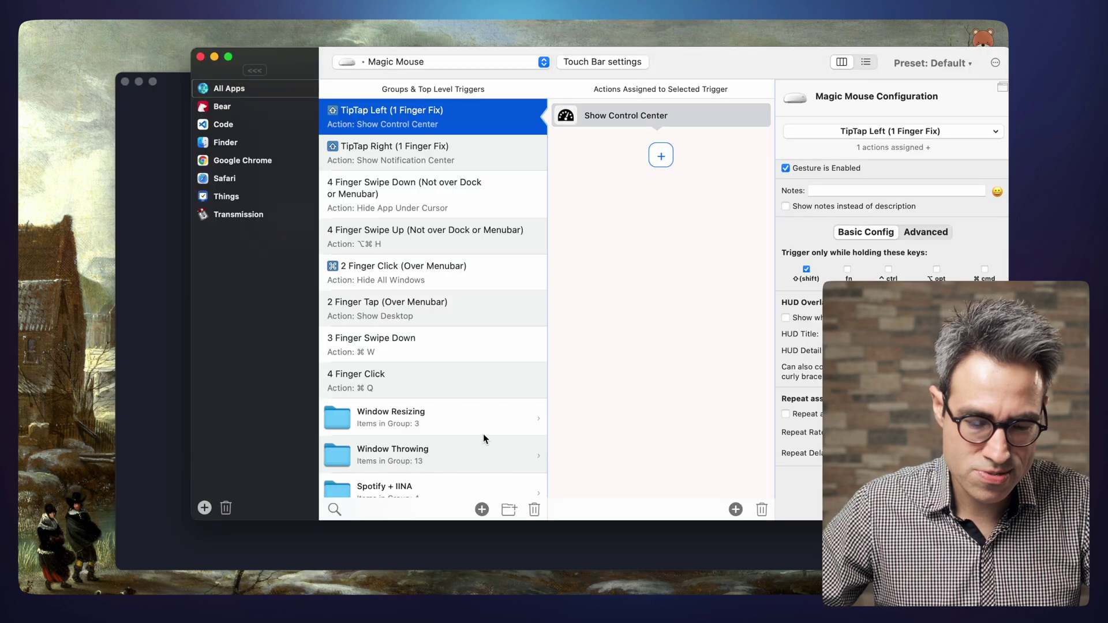
scroll(476, 435, down, 1)
click(234, 92)
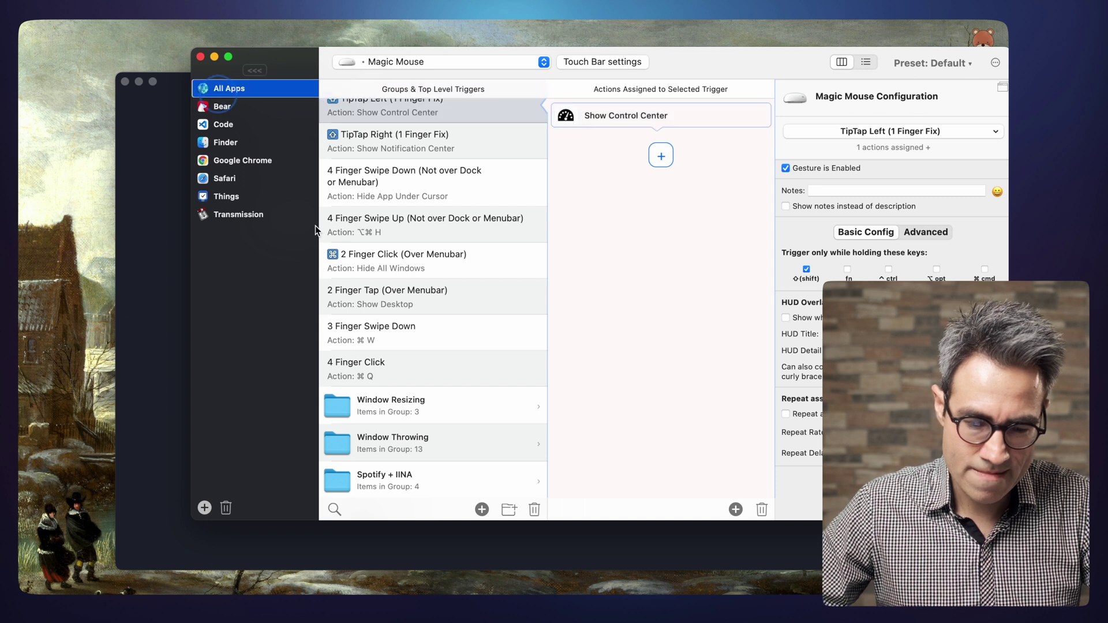
scroll(431, 370, down, 3)
click(490, 477)
click(438, 451)
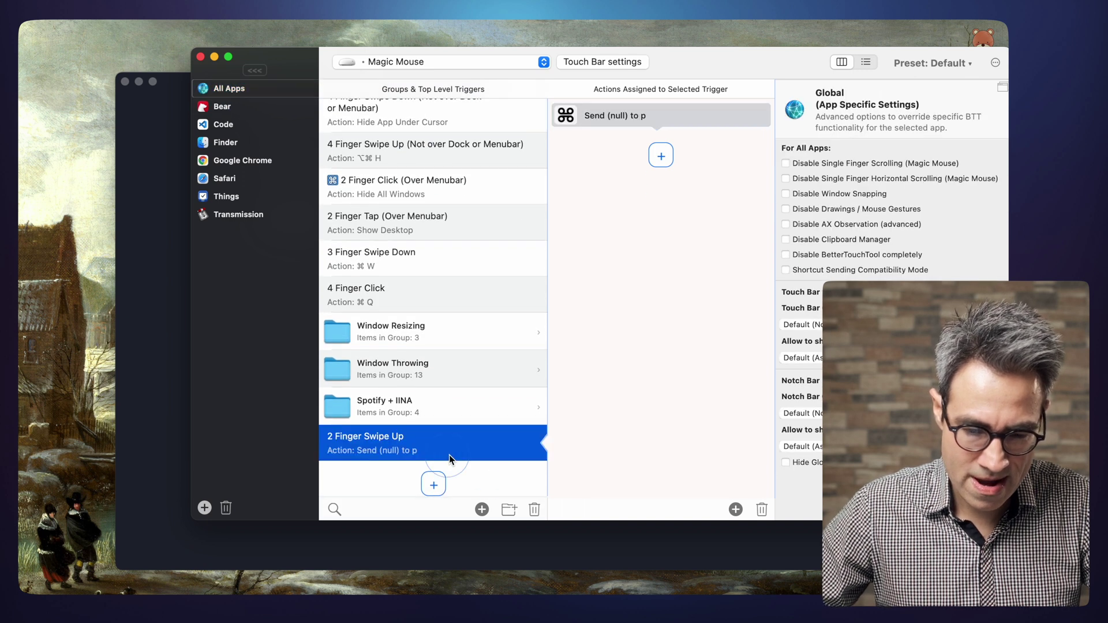
- Replace the action of the 2 Finger Swipe Up trigger with Show Clipboard / Pasteboard History
click(643, 118)
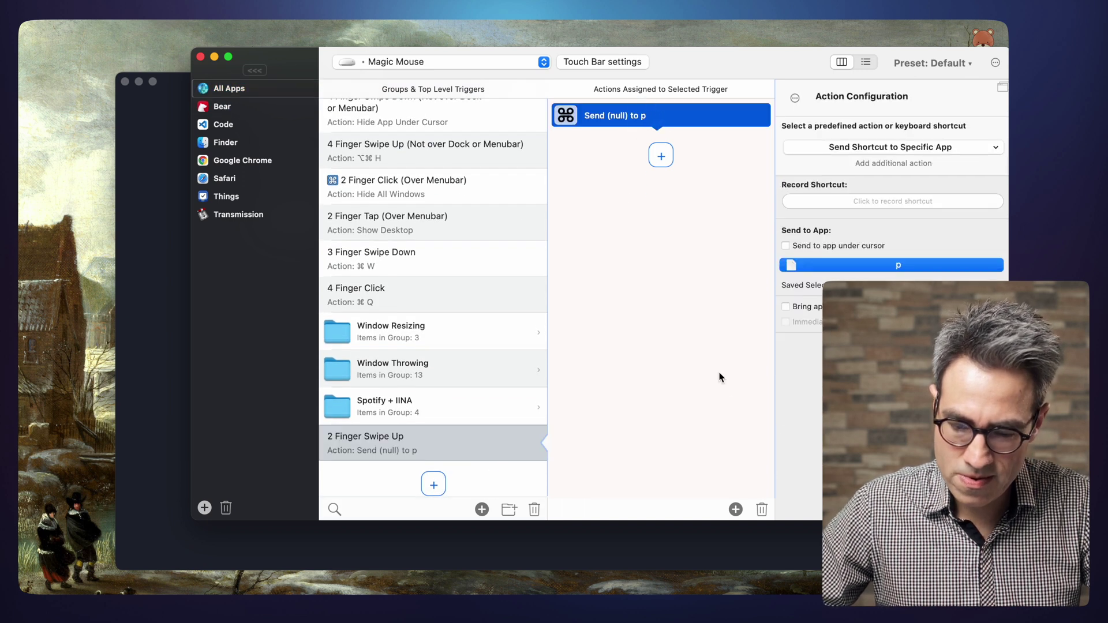
click(761, 509)
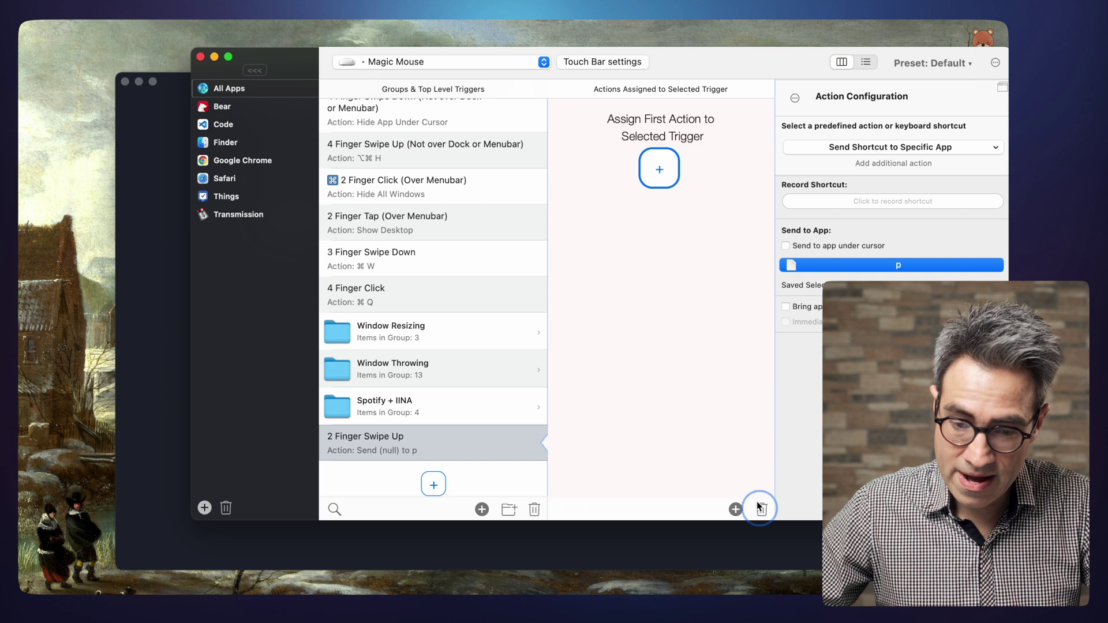
click(658, 171)
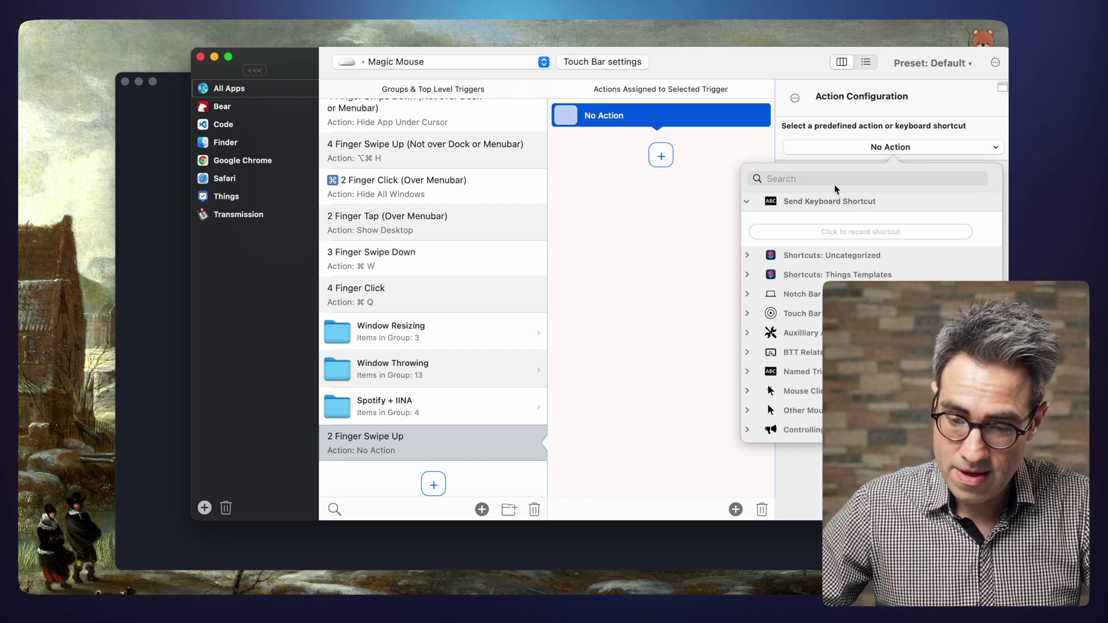
text(clip)
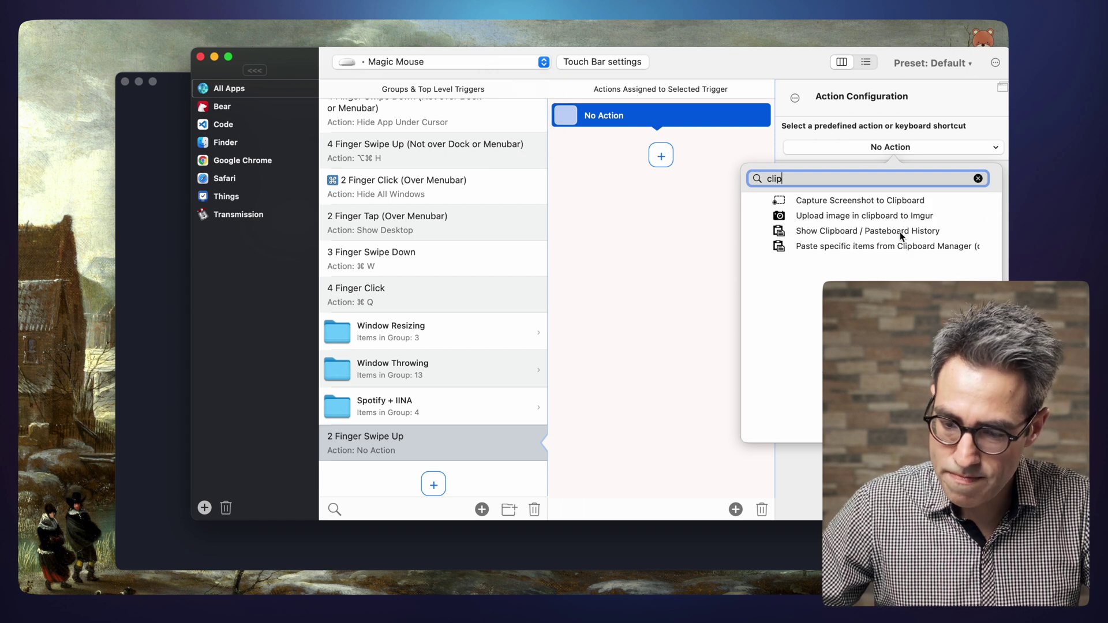
click(928, 230)
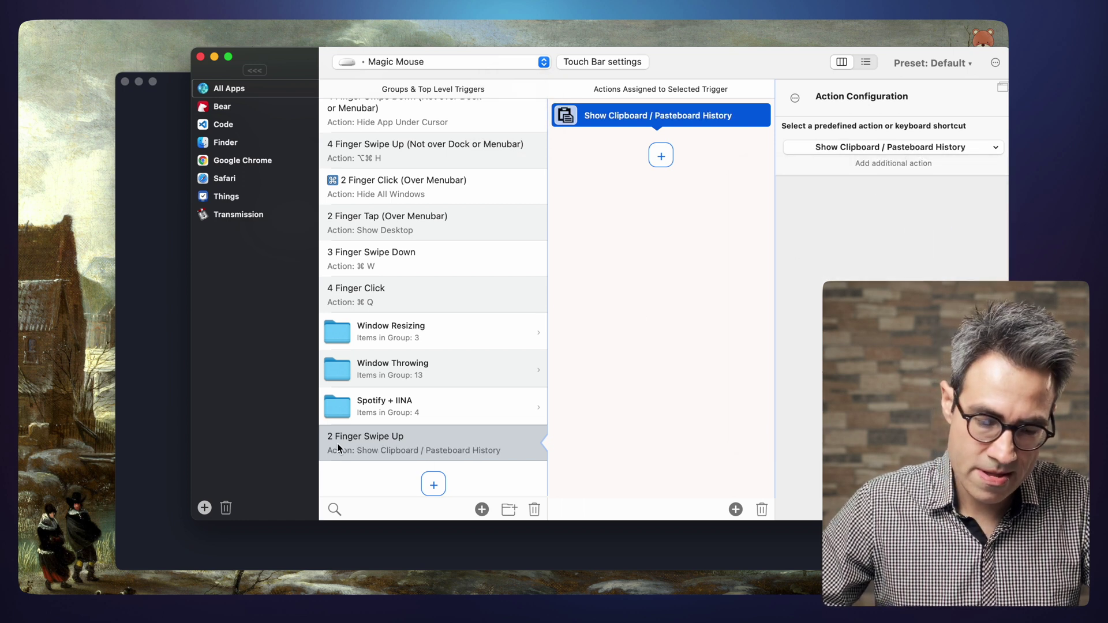
click(378, 443)
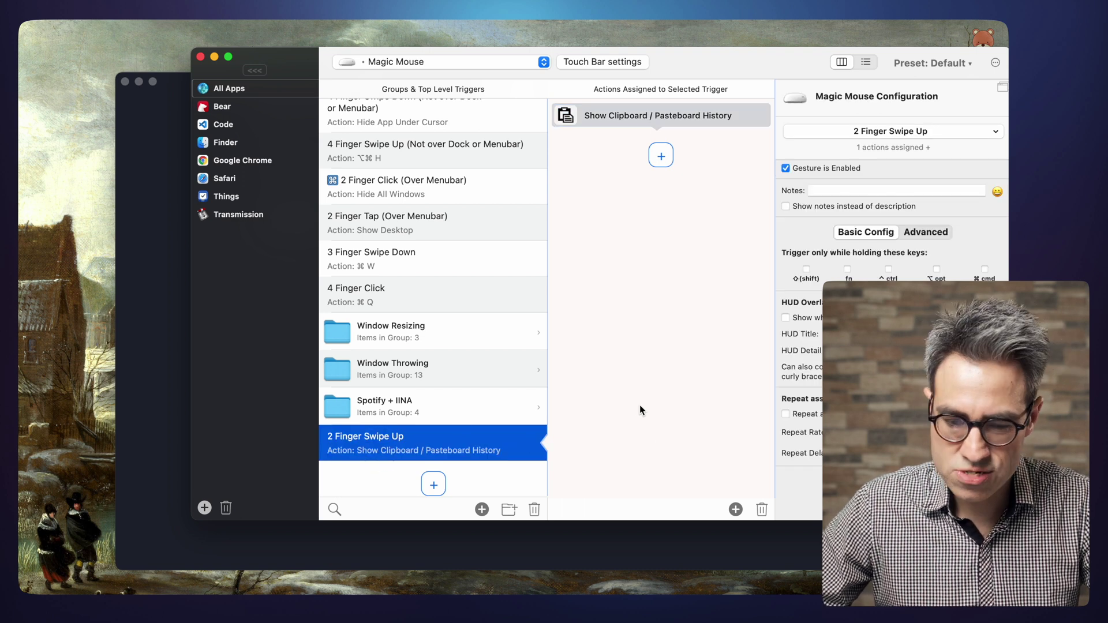
- Switch to the Bear note and copy "Test", "some" and the heading "Testing one" separately
click(711, 553)
double_click(301, 172)
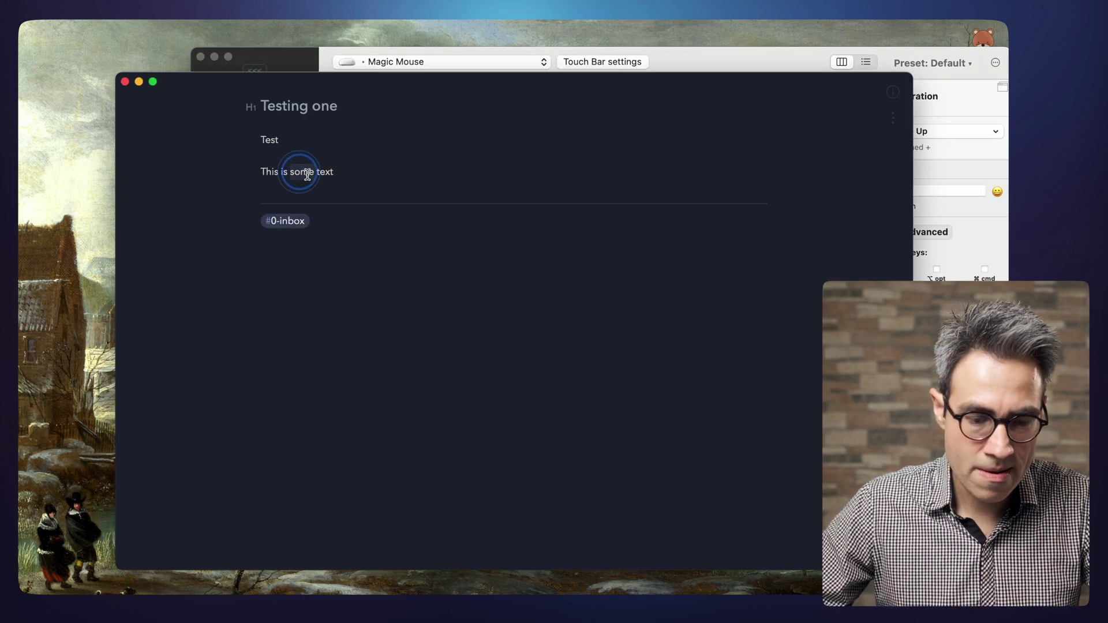
key(super+c)
double_click(323, 172)
drag(264, 106, 346, 105)
key(super+c)
- Add the line "Some more text" below "This is some text" in the note, and copy it
click(354, 168)
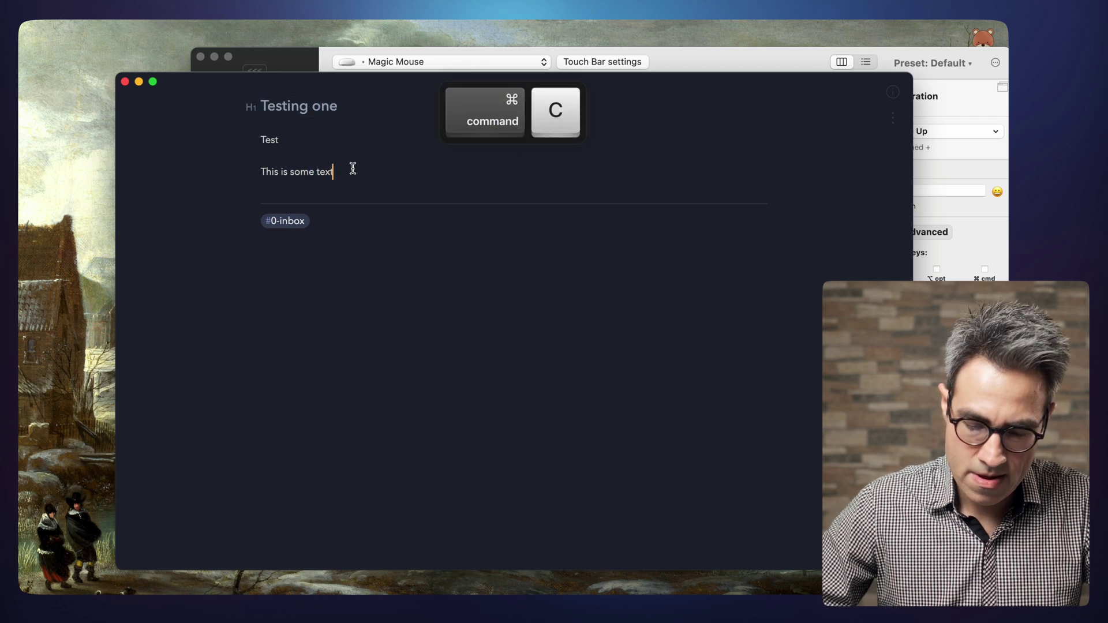
key(Return)
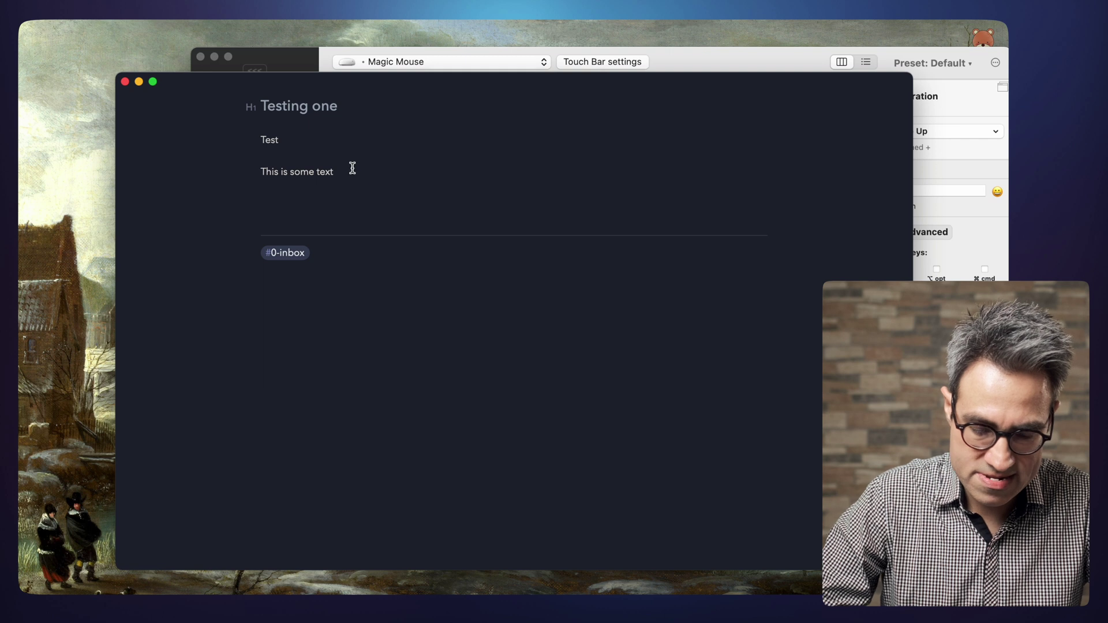
text(Some more text)
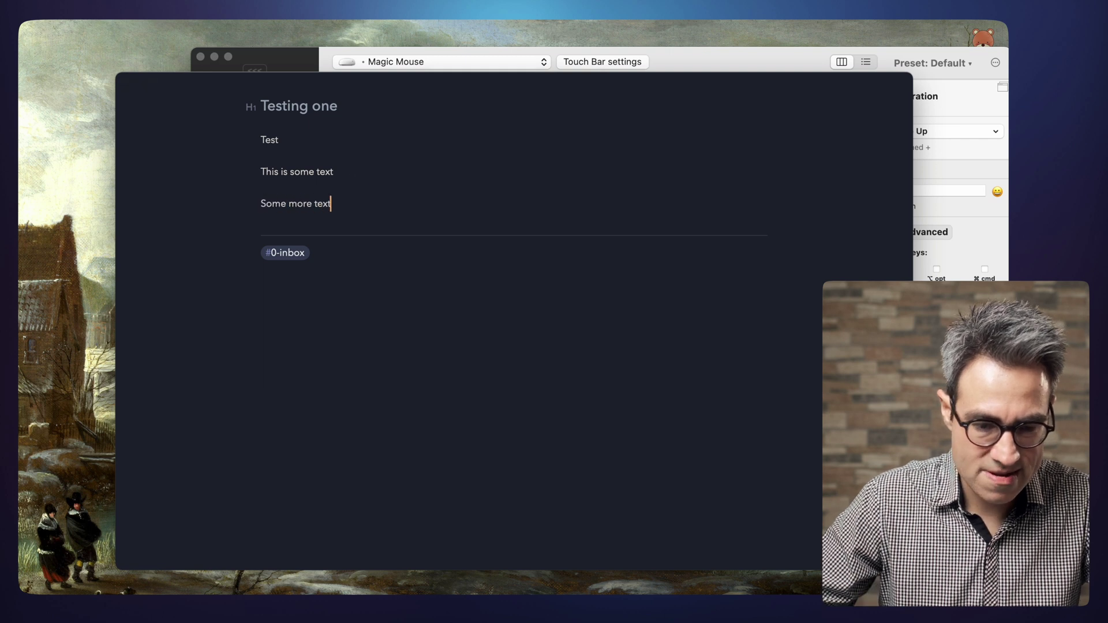
click(383, 205)
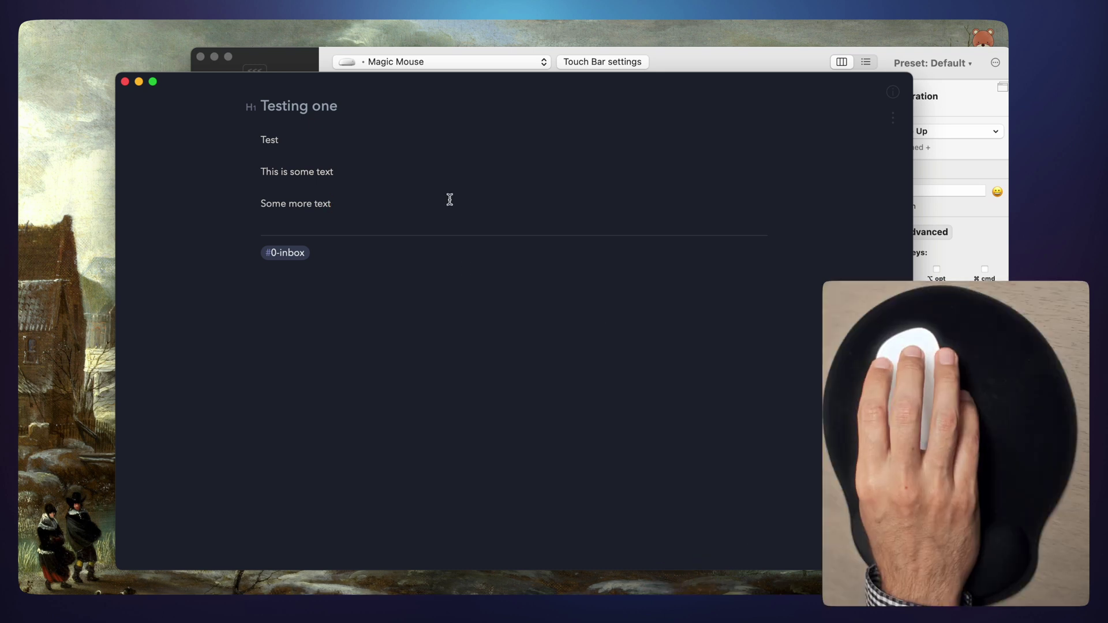
- Open the clipboard history with the two-finger swipe up gesture, preview the copied entries, and close it
scroll(487, 209, up, 1)
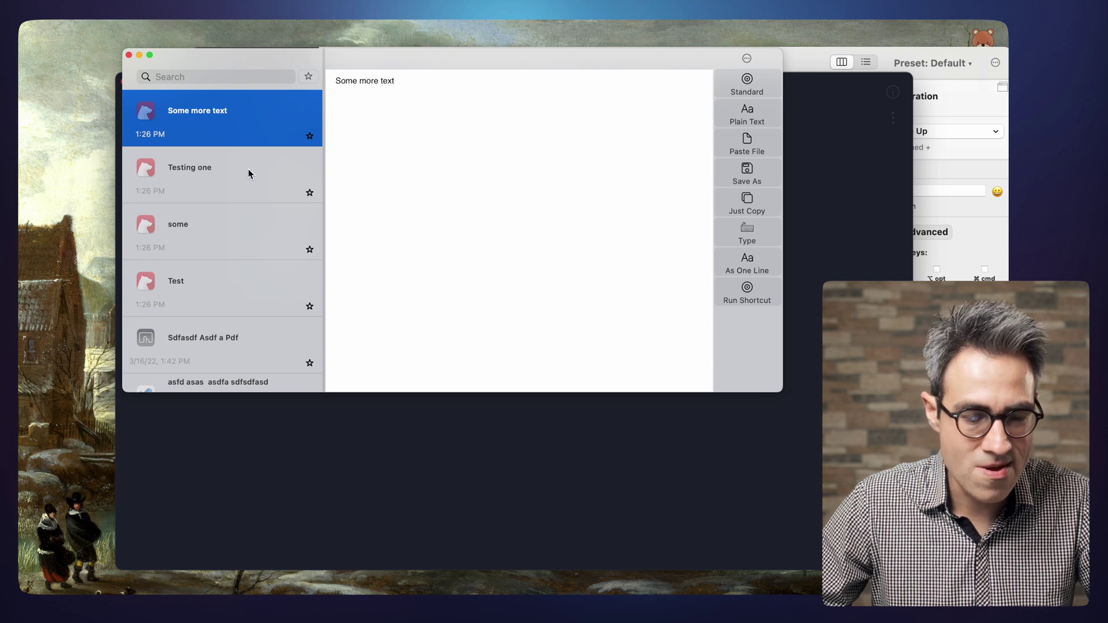
click(229, 183)
click(251, 234)
click(254, 275)
click(246, 143)
click(247, 181)
click(262, 243)
click(255, 269)
scroll(255, 268, down, 1)
scroll(256, 269, up, 1)
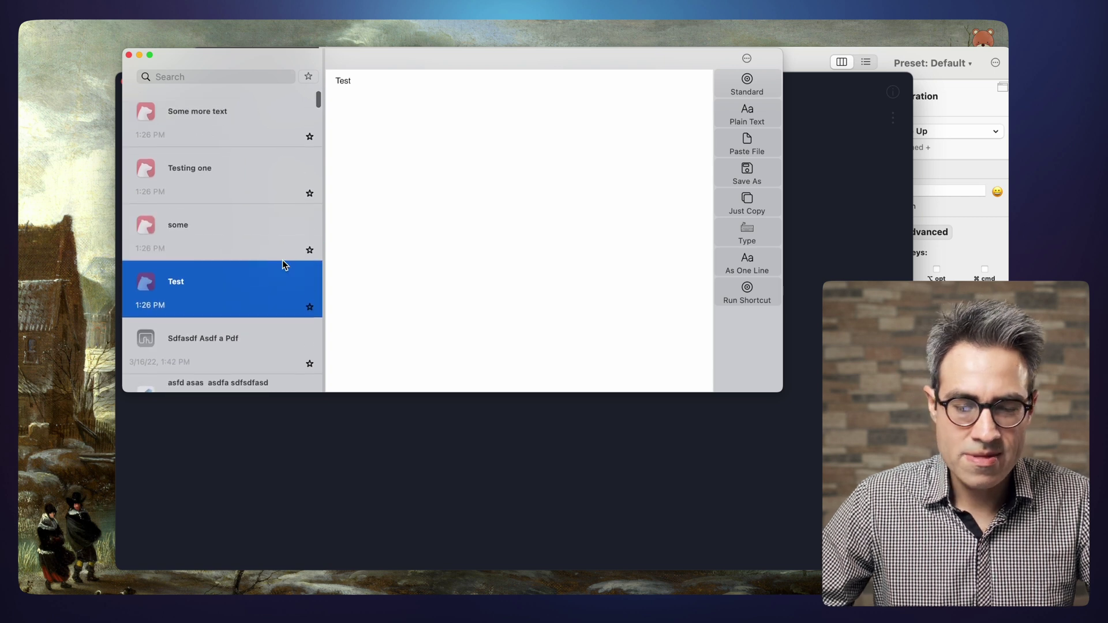
click(267, 234)
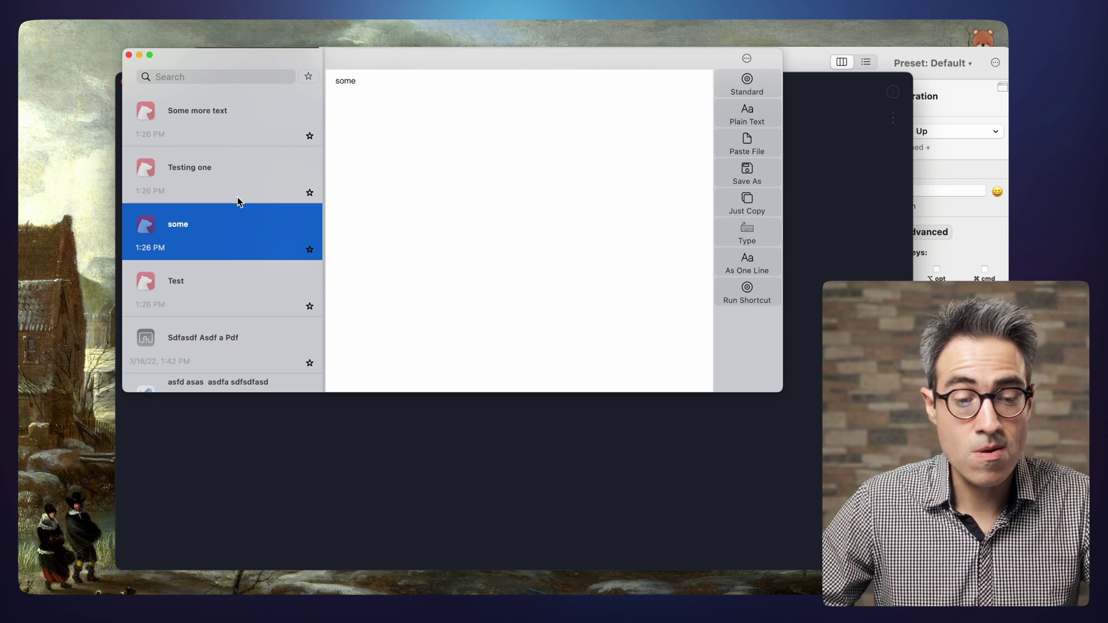
scroll(251, 199, down, 10)
scroll(254, 209, up, 10)
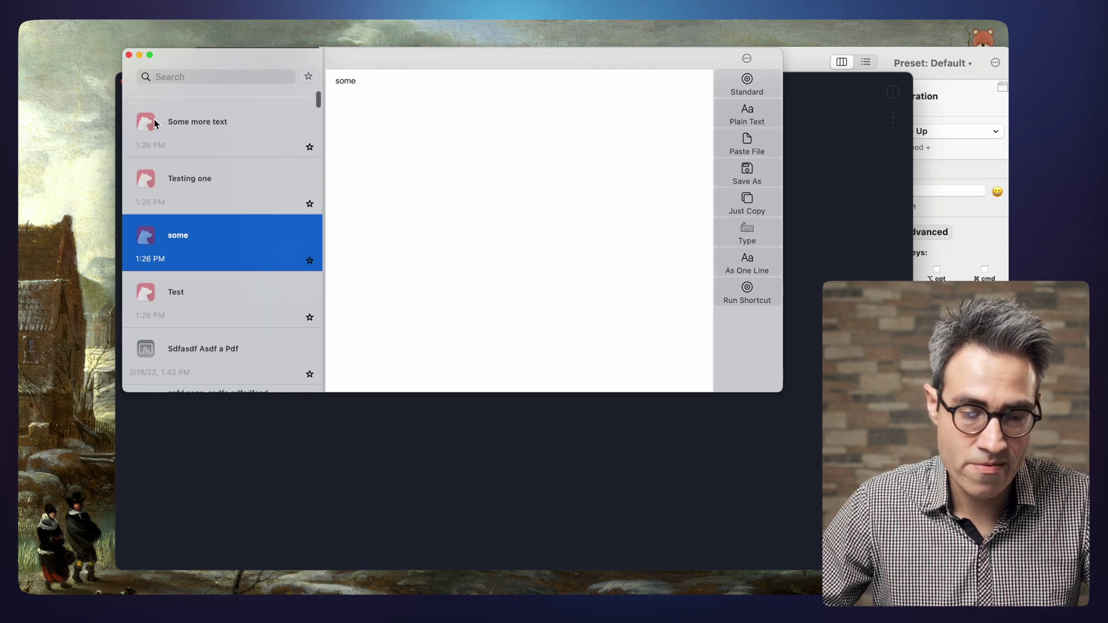
click(129, 55)
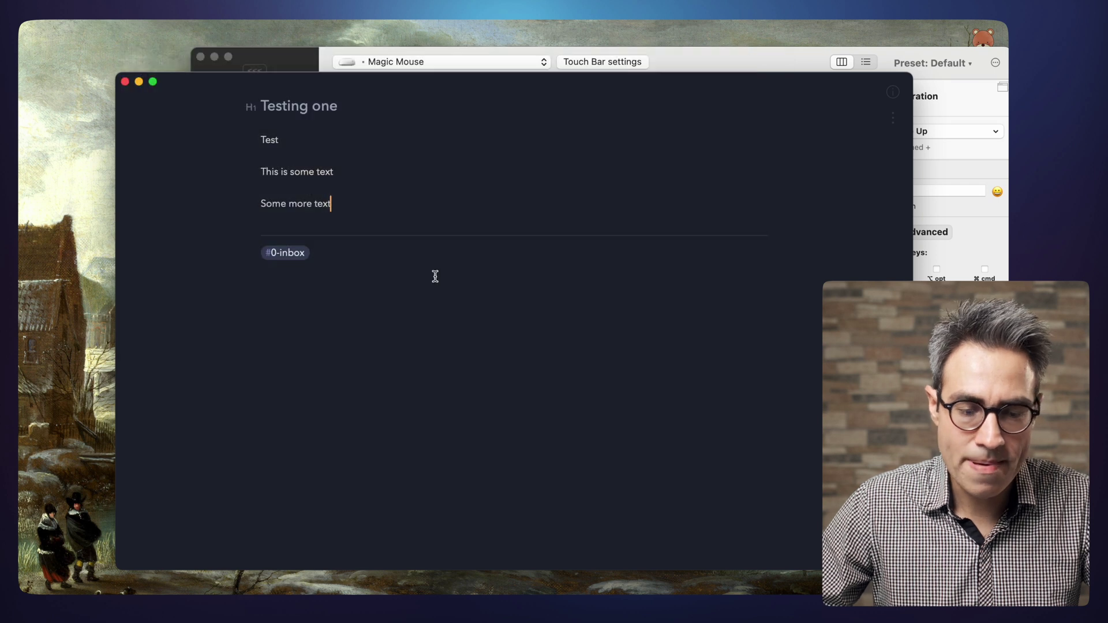
- Return to the BetterTouchTool window, browse the Pastepal clipboard history, and dismiss it
click(684, 55)
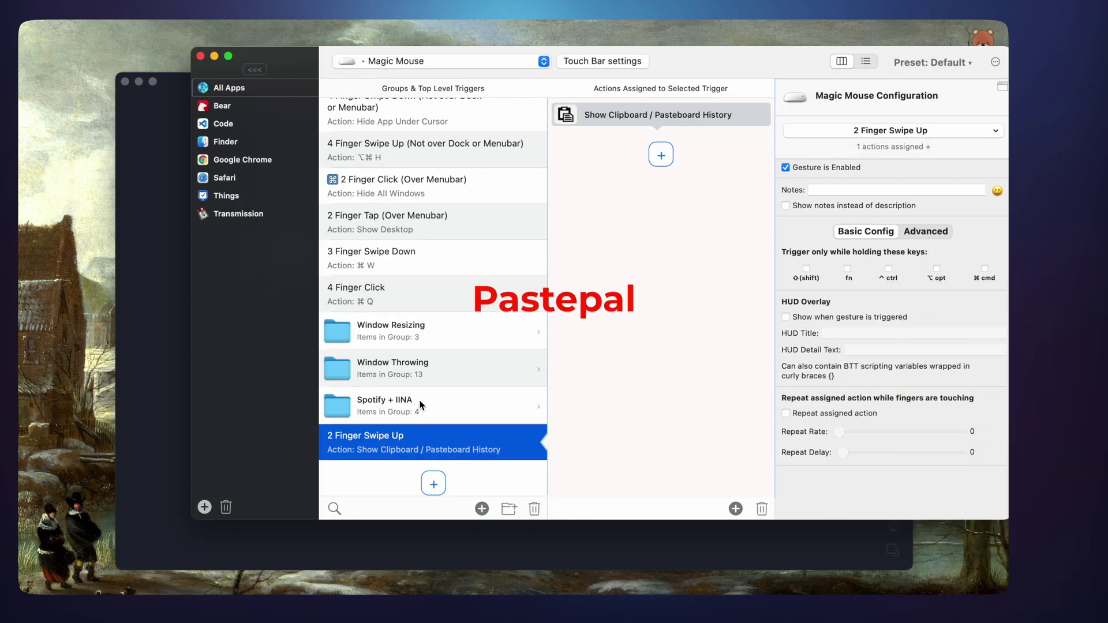
key(super+shift+v)
scroll(953, 371, down, 10)
scroll(953, 373, up, 12)
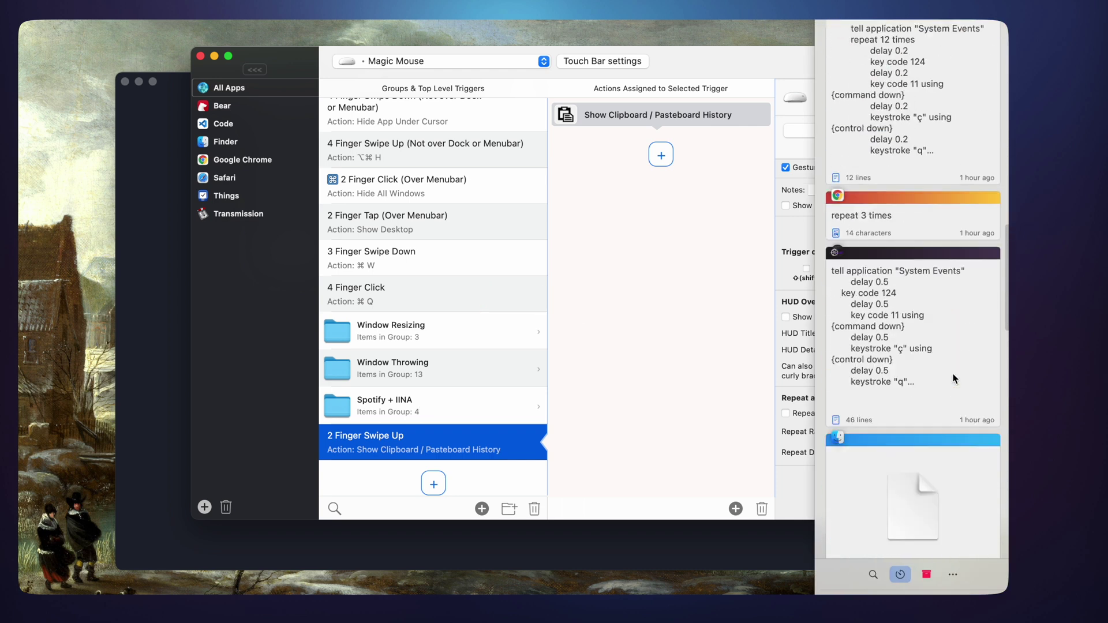
scroll(953, 373, down, 14)
click(675, 346)
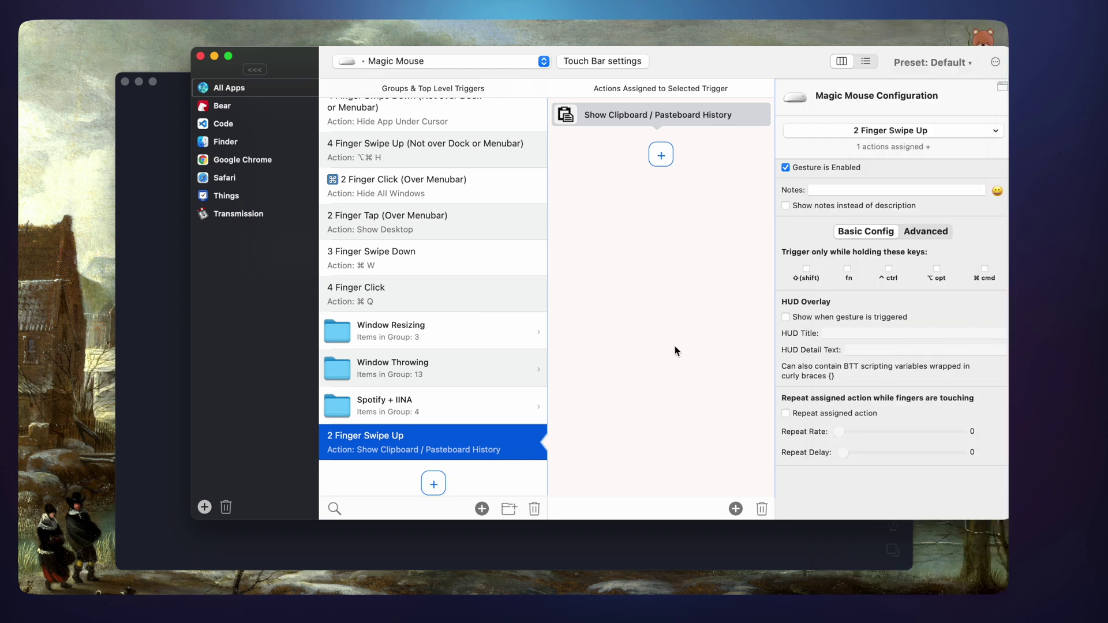
click(637, 334)
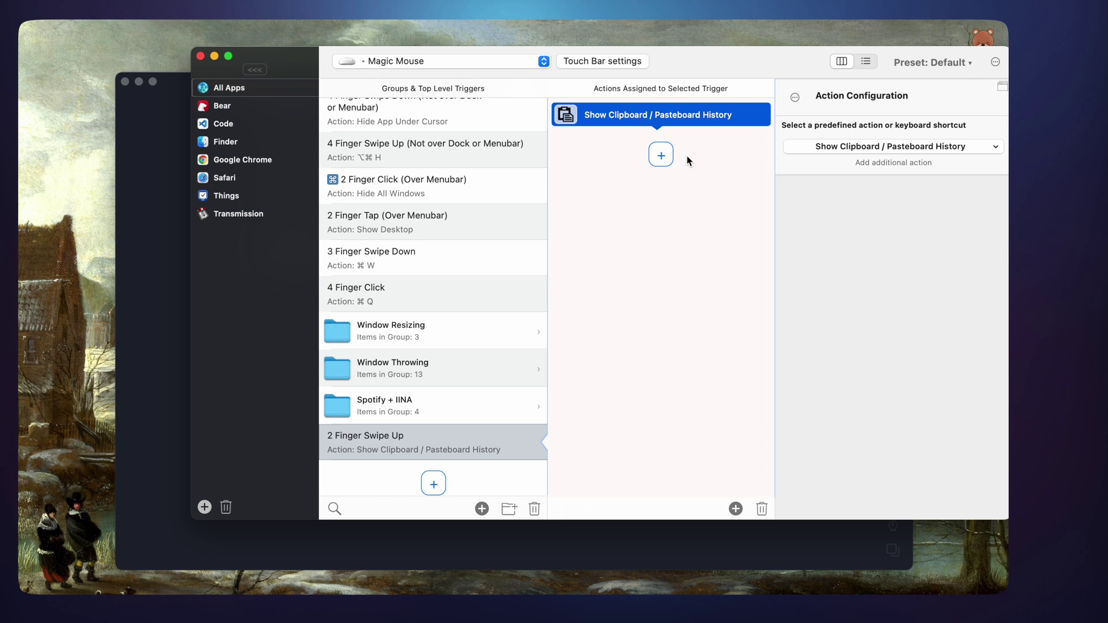